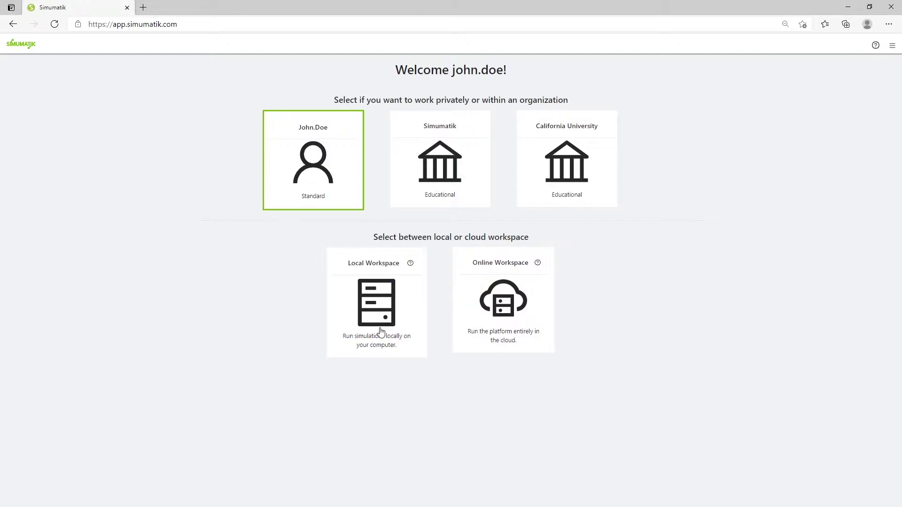
- From the Local Workspace, create a new system called 'demo' under Systems
{"action": "left_click", "coordinate": [381, 330]}
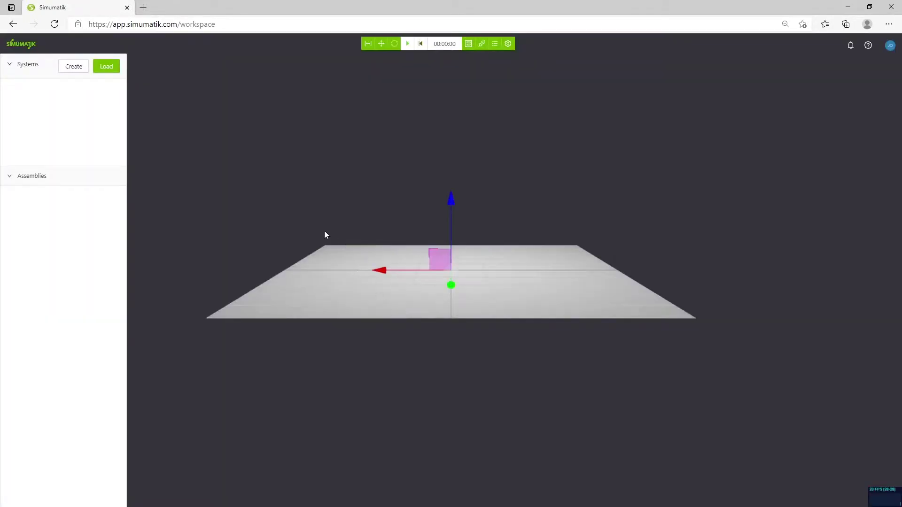
{"action": "left_click", "coordinate": [74, 66]}
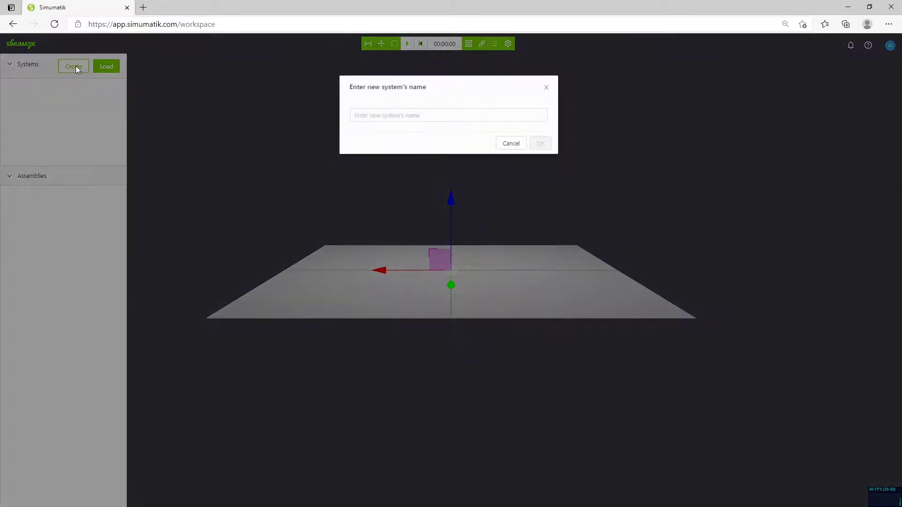
{"action": "left_click", "coordinate": [374, 113]}
{"action": "type", "text": "demo"}
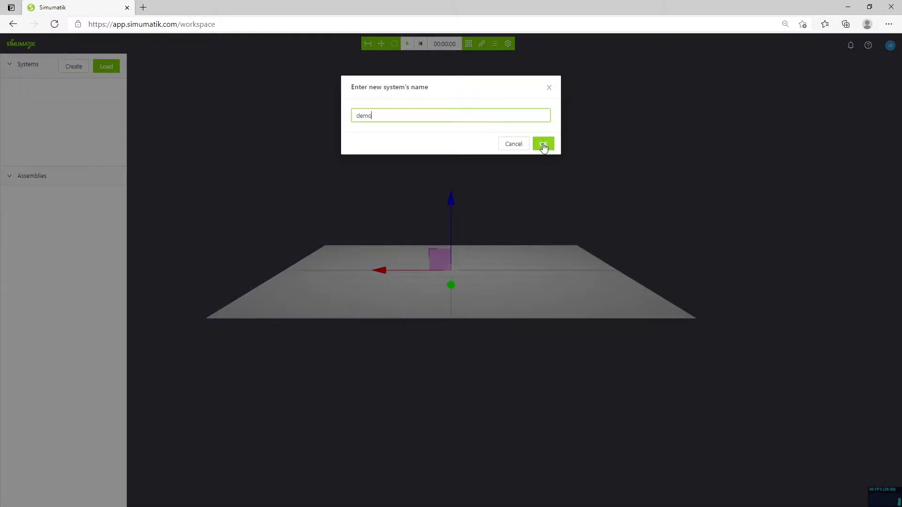
{"action": "left_click", "coordinate": [543, 144]}
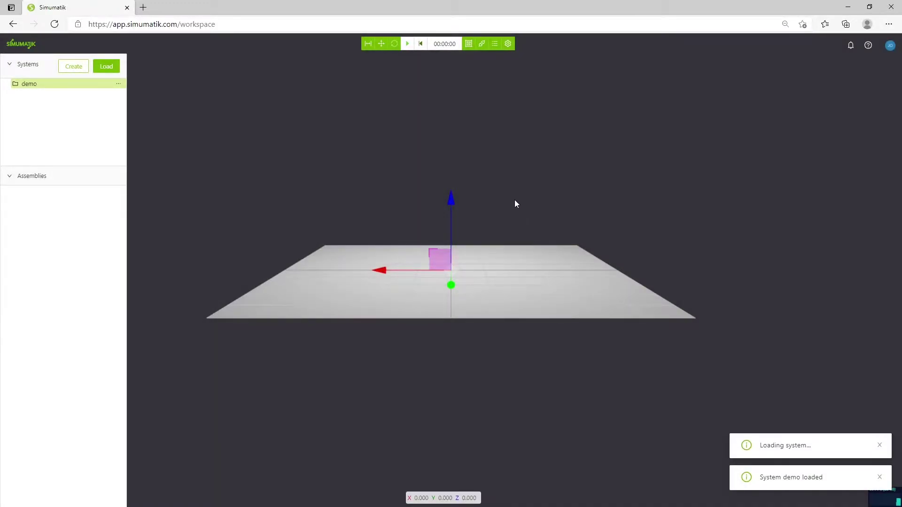
- On the Libraries page, scroll the component list and open the 2-Position Switch details
{"action": "left_click", "coordinate": [469, 43]}
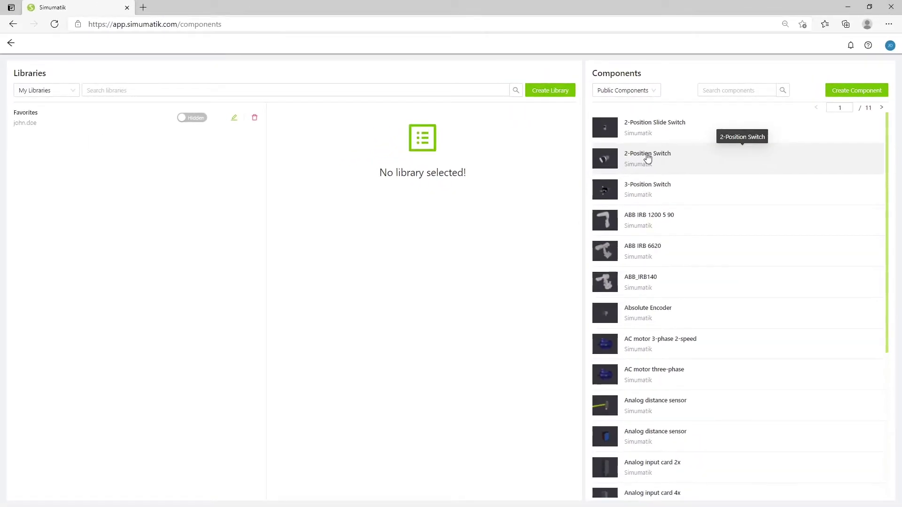
{"action": "left_click", "coordinate": [647, 158]}
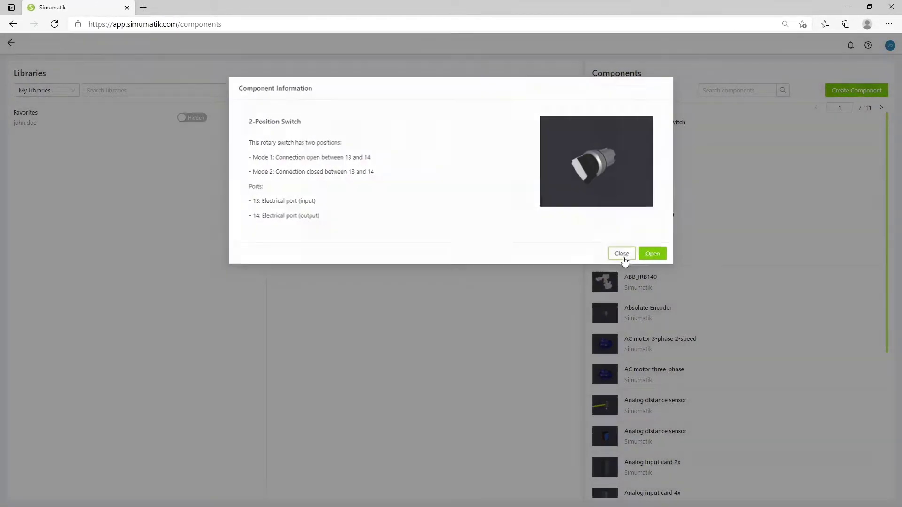
{"action": "left_click", "coordinate": [624, 255]}
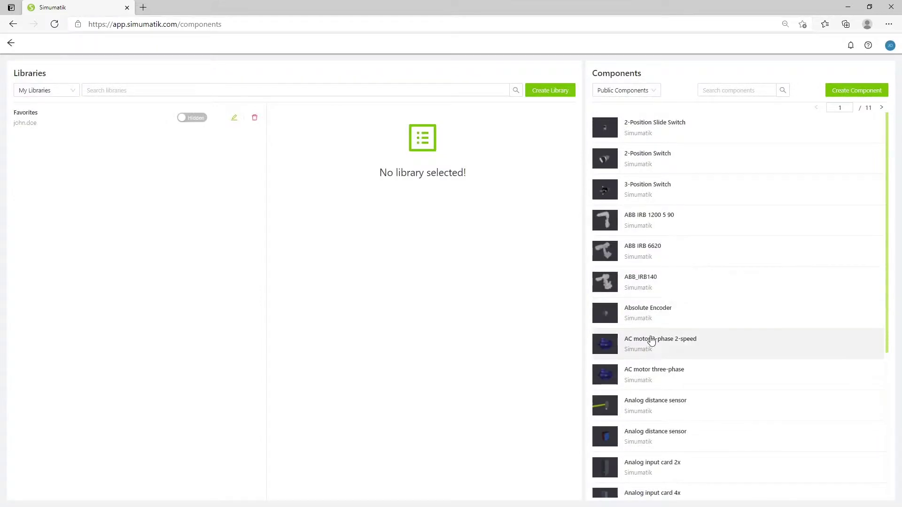
{"action": "scroll", "coordinate": [651, 341], "scroll_direction": "down", "scroll_amount": 1}
{"action": "scroll", "coordinate": [651, 341], "scroll_direction": "down", "scroll_amount": 5}
{"action": "scroll", "coordinate": [654, 324], "scroll_direction": "up", "scroll_amount": 5}
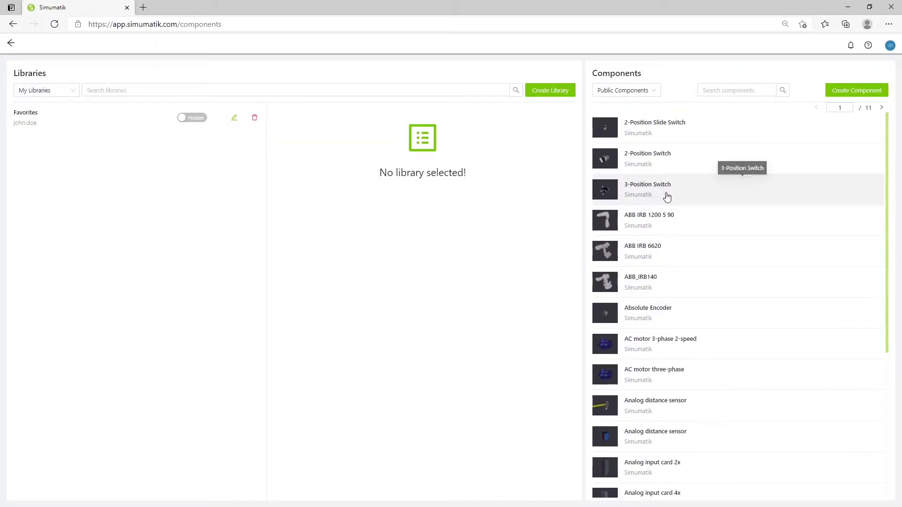
{"action": "left_click", "coordinate": [660, 166]}
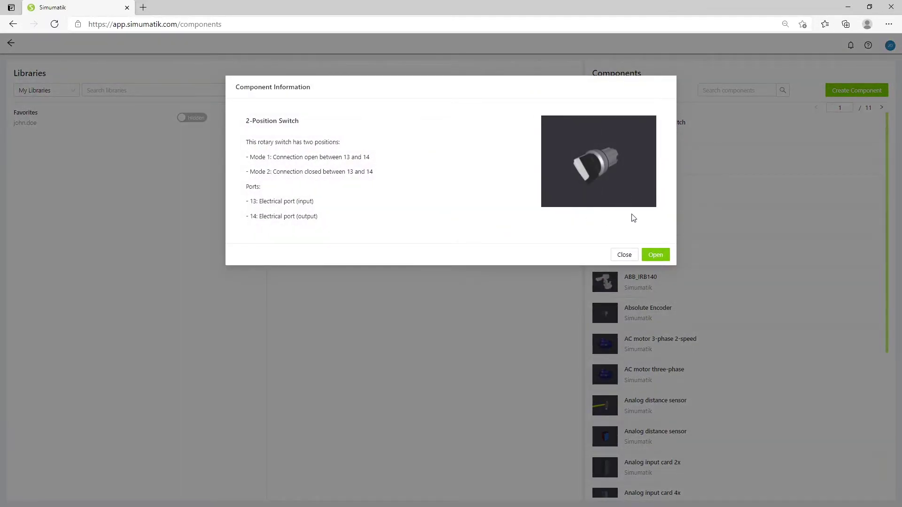
- Open the 2-Position Switch from its Component Information dialog into the editor
{"action": "left_click", "coordinate": [656, 256]}
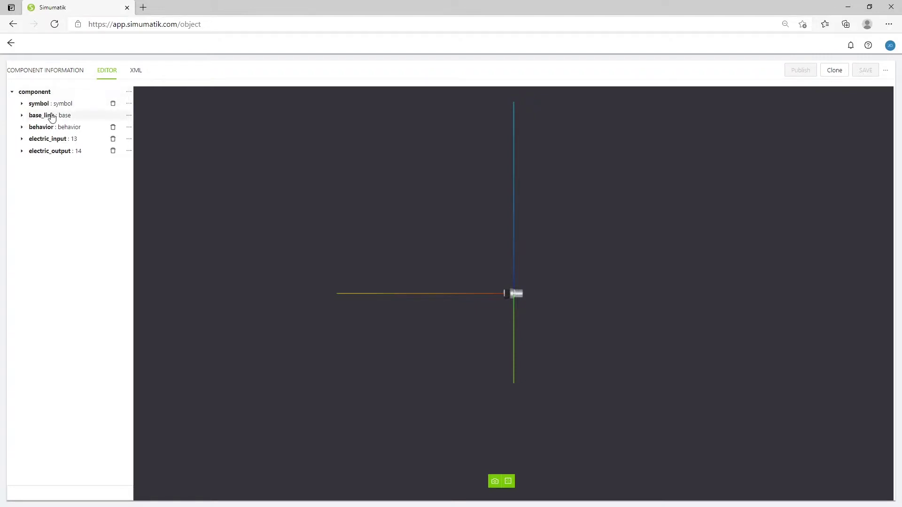
- Orbit the switch model, then display its symbol and behavior script
{"action": "left_click_drag", "start_coordinate": [389, 293], "coordinate": [519, 317]}
{"action": "scroll", "coordinate": [520, 317], "scroll_direction": "up", "scroll_amount": 3}
{"action": "mouse_move", "coordinate": [465, 291]}
{"action": "left_mouse_down"}
{"action": "mouse_move", "coordinate": [548, 304]}
{"action": "mouse_move", "coordinate": [509, 253]}
{"action": "mouse_move", "coordinate": [449, 288]}
{"action": "mouse_move", "coordinate": [505, 279]}
{"action": "mouse_move", "coordinate": [476, 281]}
{"action": "left_mouse_up"}
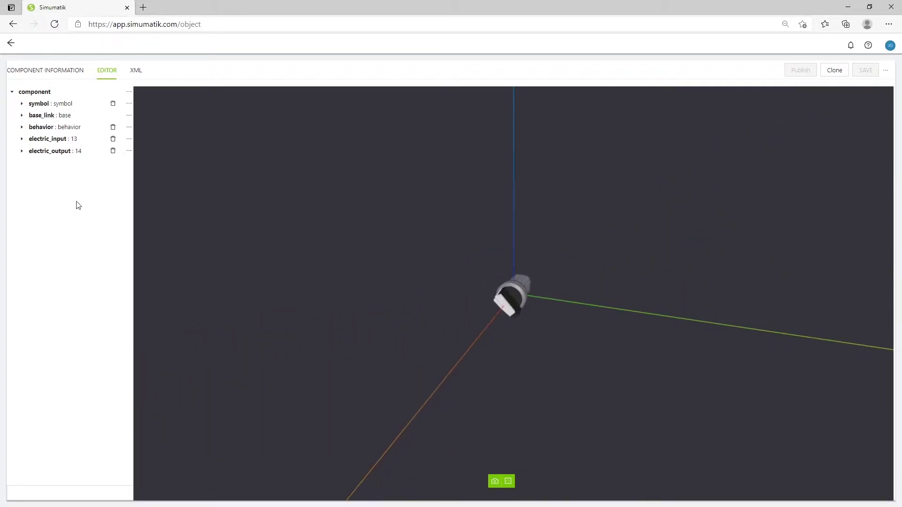
{"action": "left_click", "coordinate": [52, 108]}
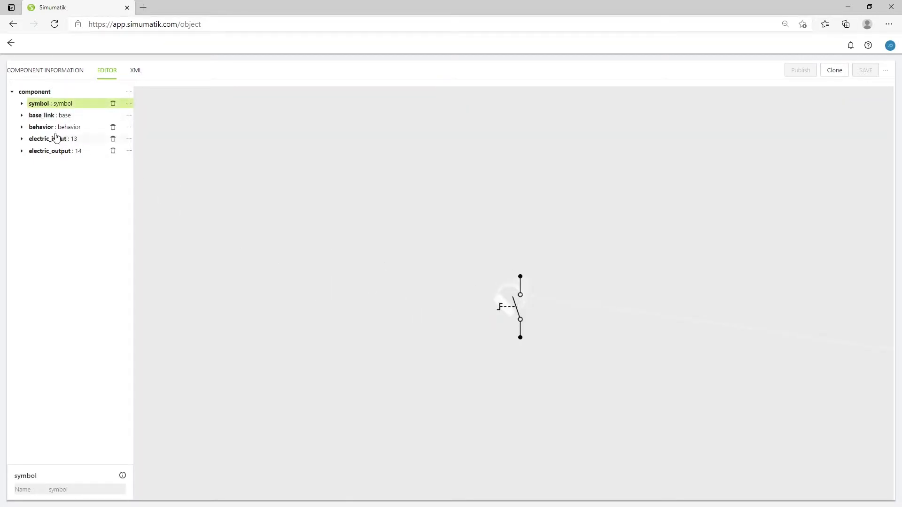
{"action": "left_click", "coordinate": [38, 127]}
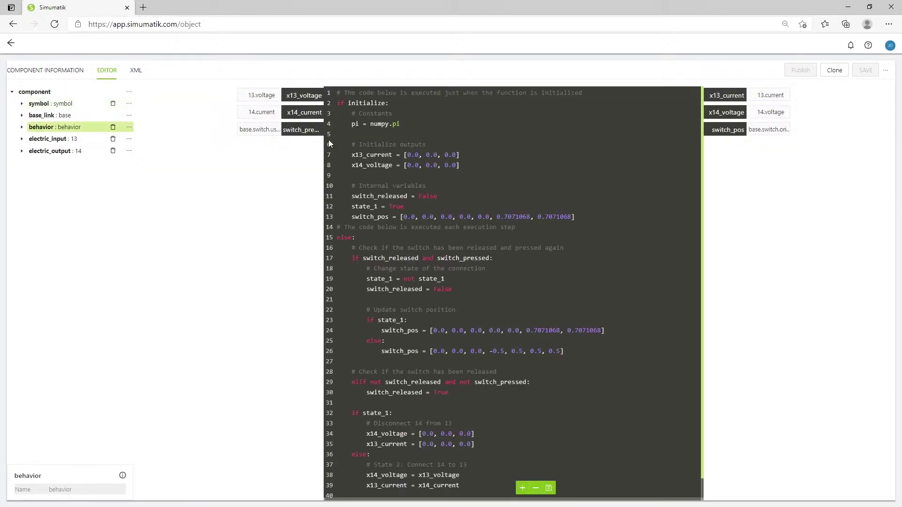
- Compare the switch's XML definition with the editor view, then show its component information and assets
{"action": "left_click", "coordinate": [136, 73]}
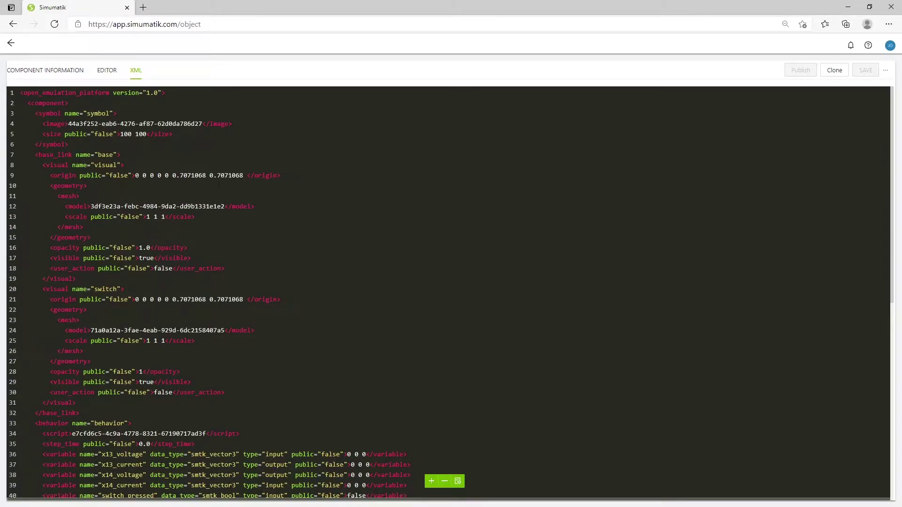
{"action": "left_click", "coordinate": [109, 74]}
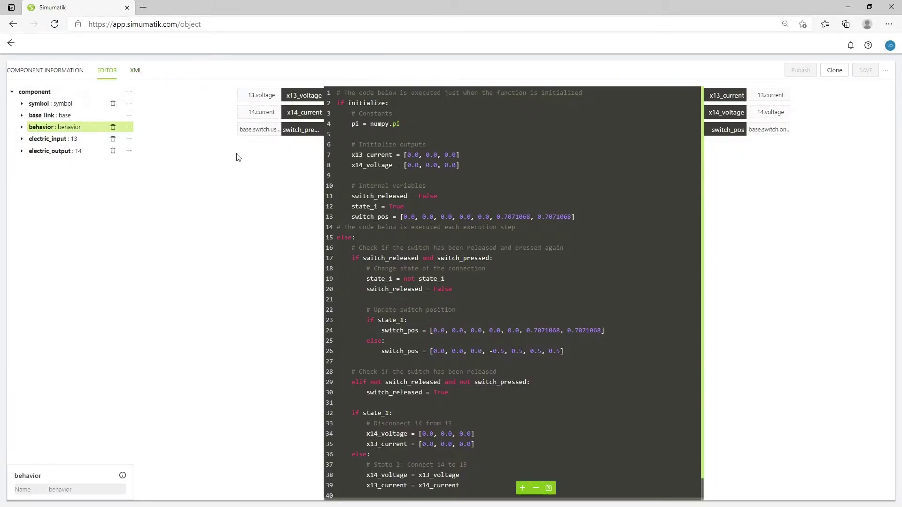
{"action": "left_click", "coordinate": [136, 72]}
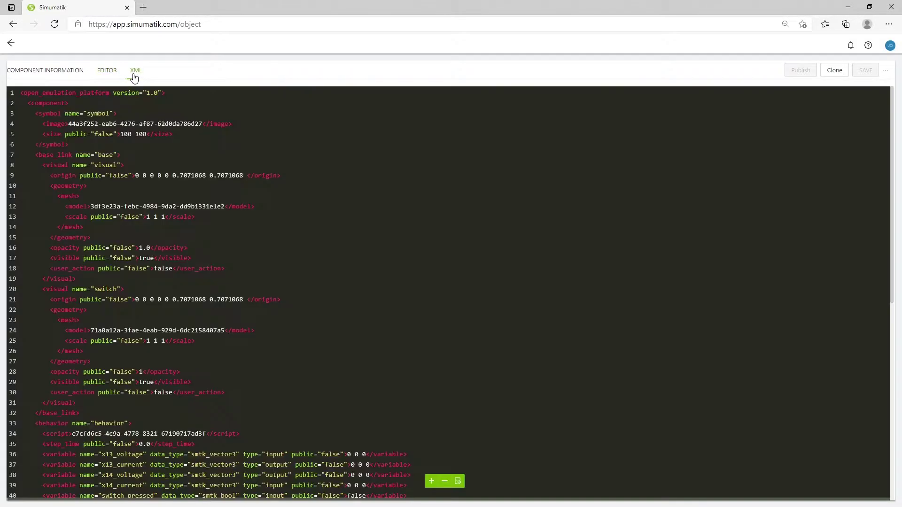
{"action": "left_click", "coordinate": [106, 71]}
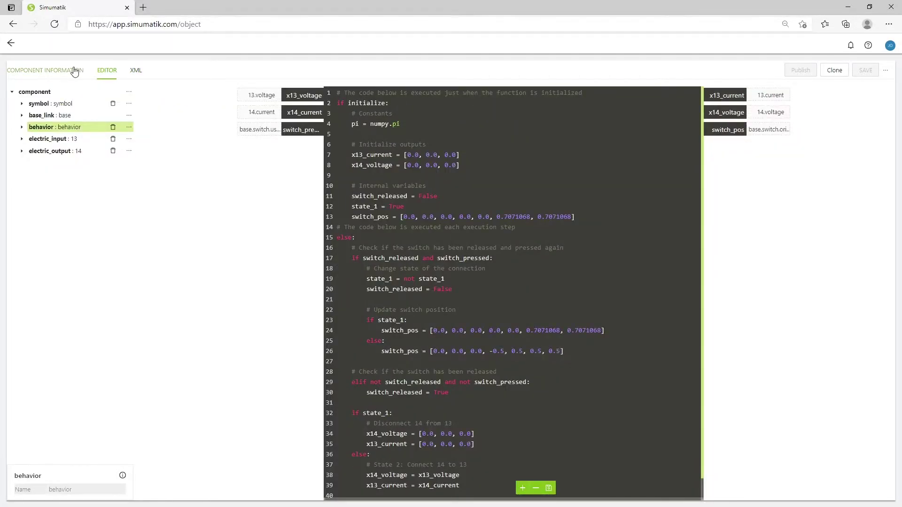
{"action": "left_click", "coordinate": [75, 71]}
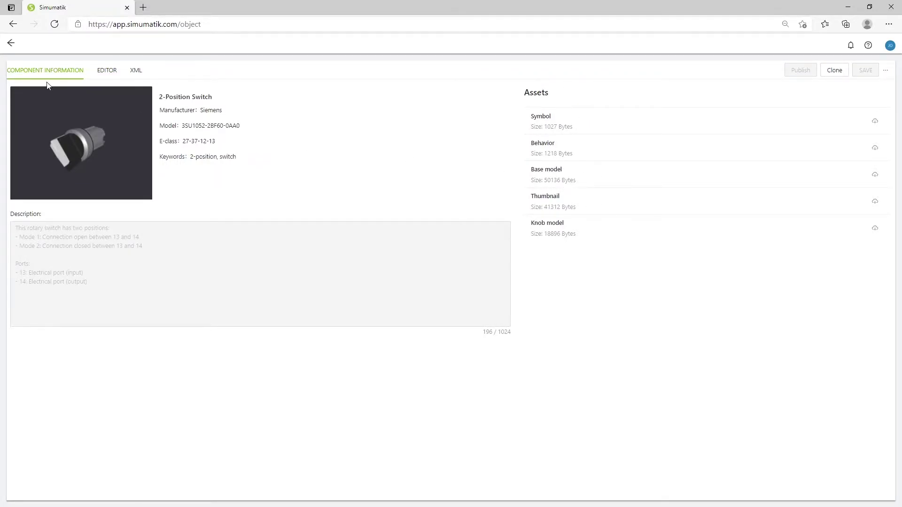
- Open the ABB IRB 1200 5 90 robot and view its structure and XML
{"action": "left_click", "coordinate": [11, 43]}
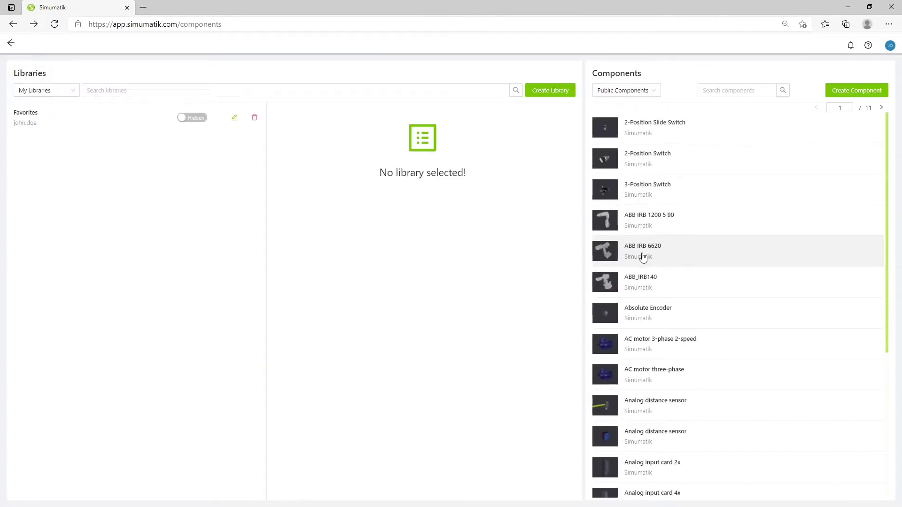
{"action": "left_click", "coordinate": [648, 216]}
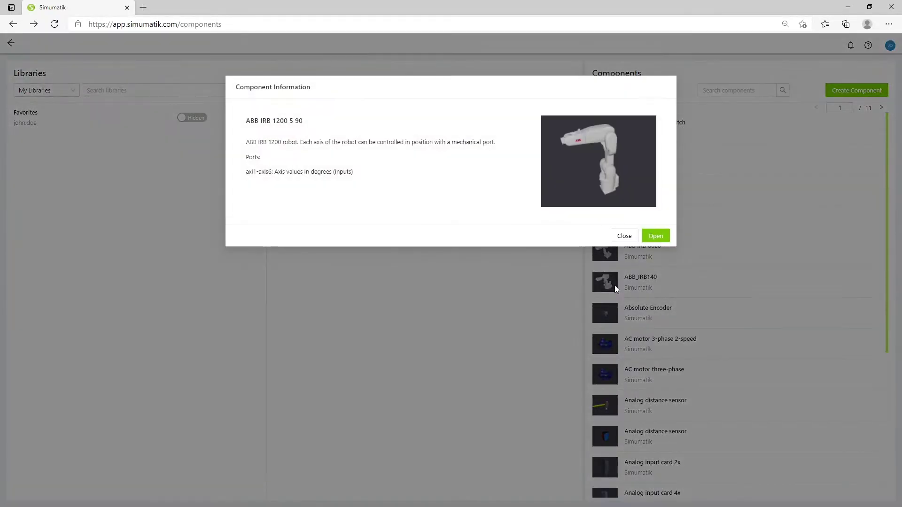
{"action": "left_click", "coordinate": [659, 236]}
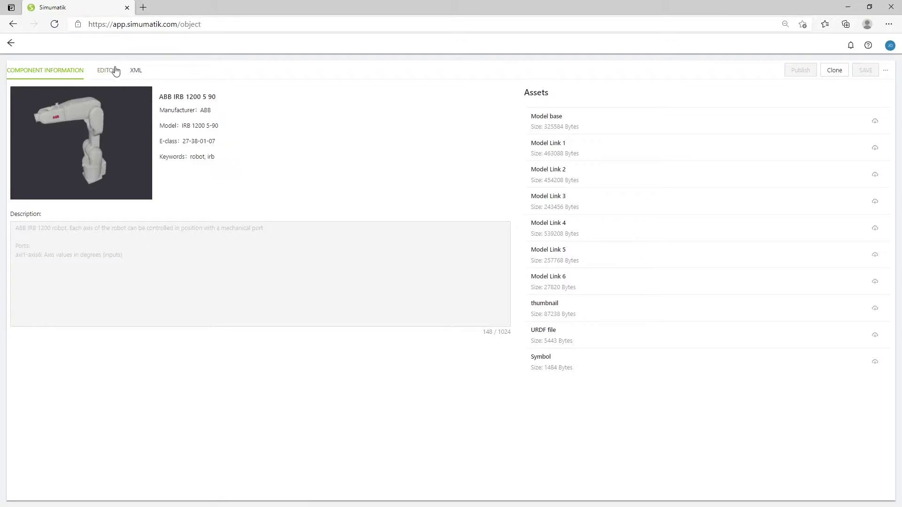
{"action": "left_click", "coordinate": [108, 71]}
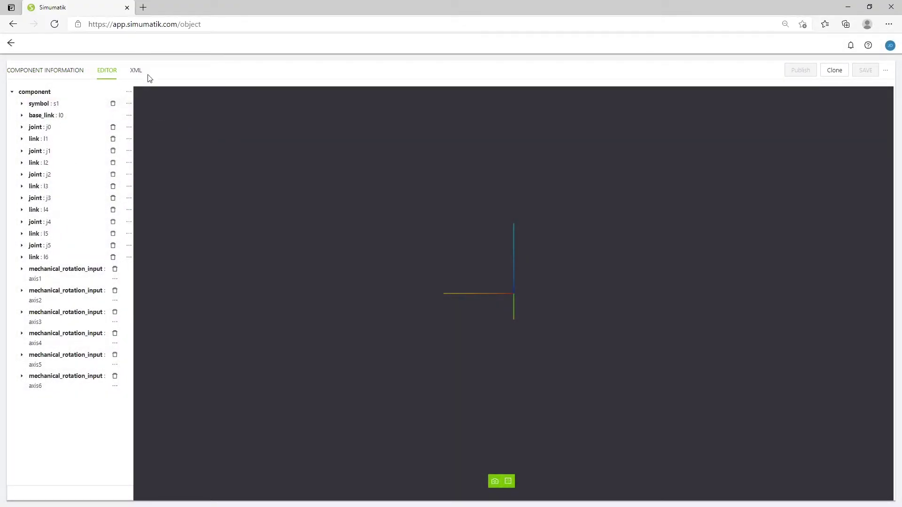
{"action": "left_click", "coordinate": [136, 71]}
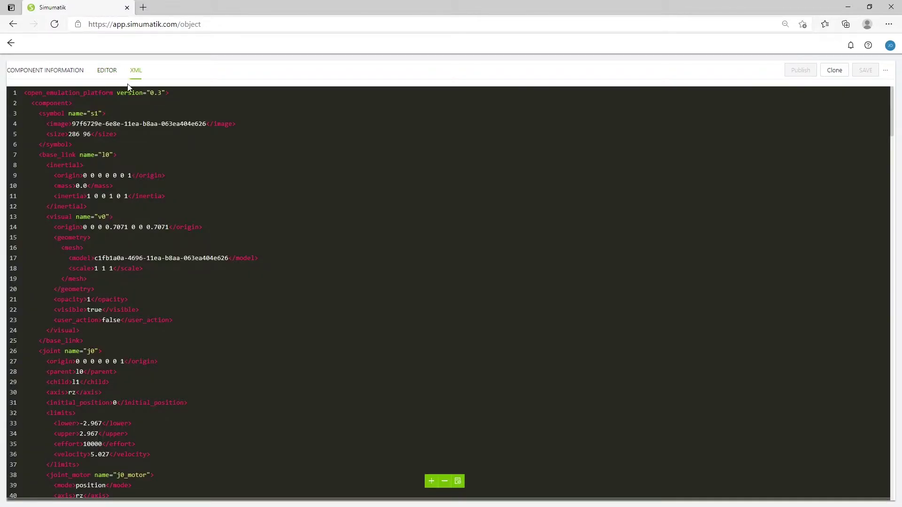
- Open the AC motor three-phase component and view its structure and 3D model
{"action": "left_click", "coordinate": [10, 45]}
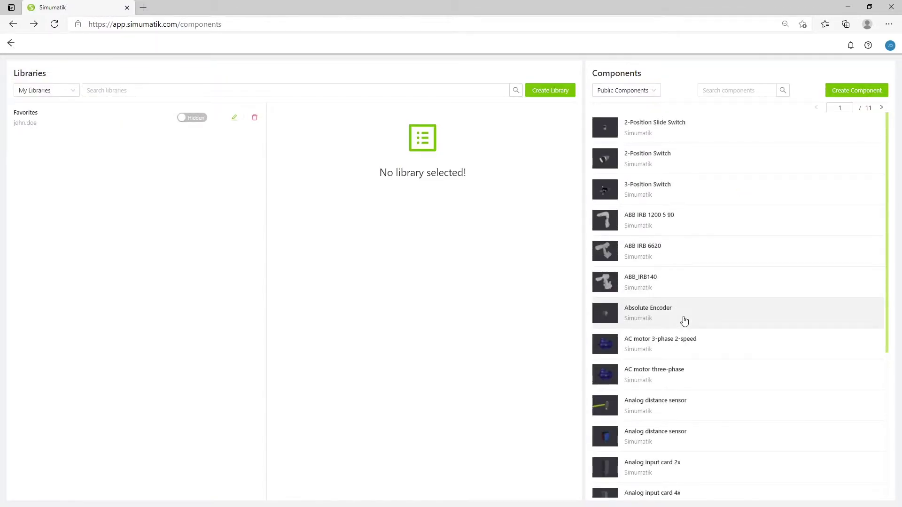
{"action": "left_click", "coordinate": [662, 373]}
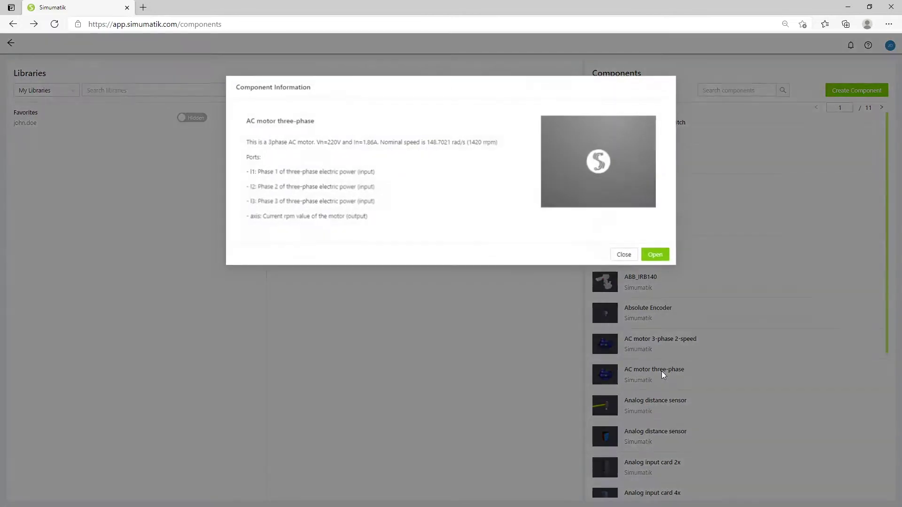
{"action": "left_click", "coordinate": [655, 254]}
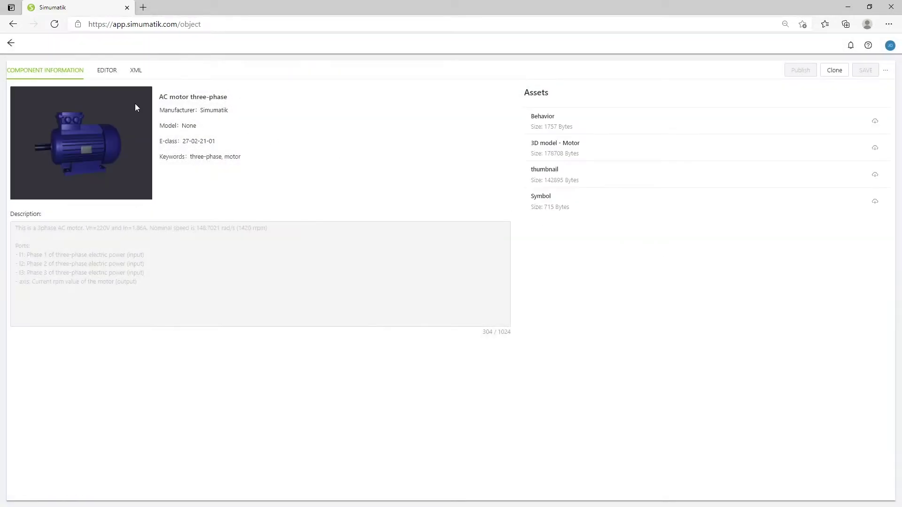
{"action": "left_click", "coordinate": [107, 70]}
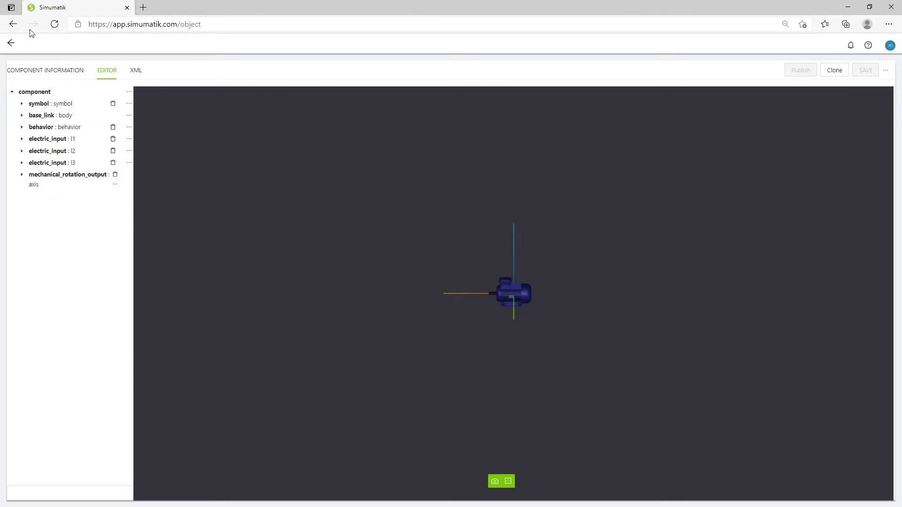
- Open the second Analog distance sensor, zoom and orbit its 3-D model, then go back
{"action": "left_click", "coordinate": [11, 43]}
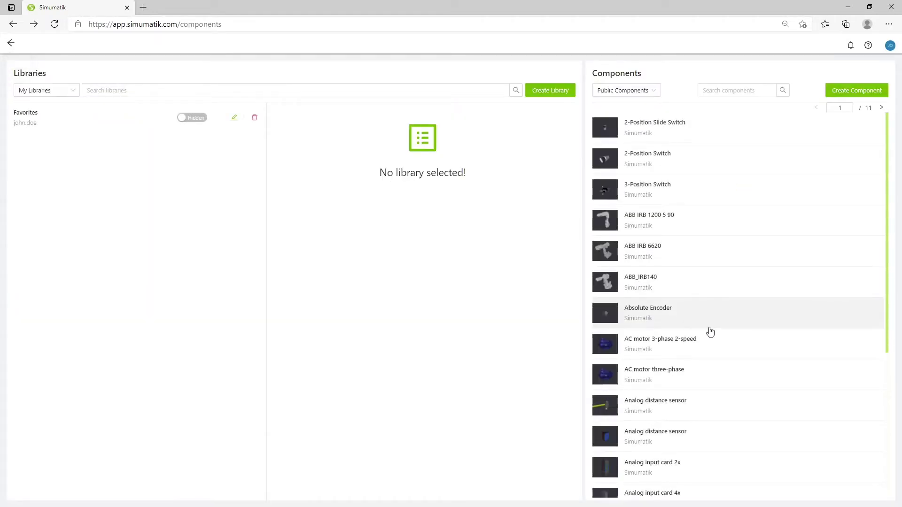
{"action": "scroll", "coordinate": [681, 352], "scroll_direction": "down", "scroll_amount": 1}
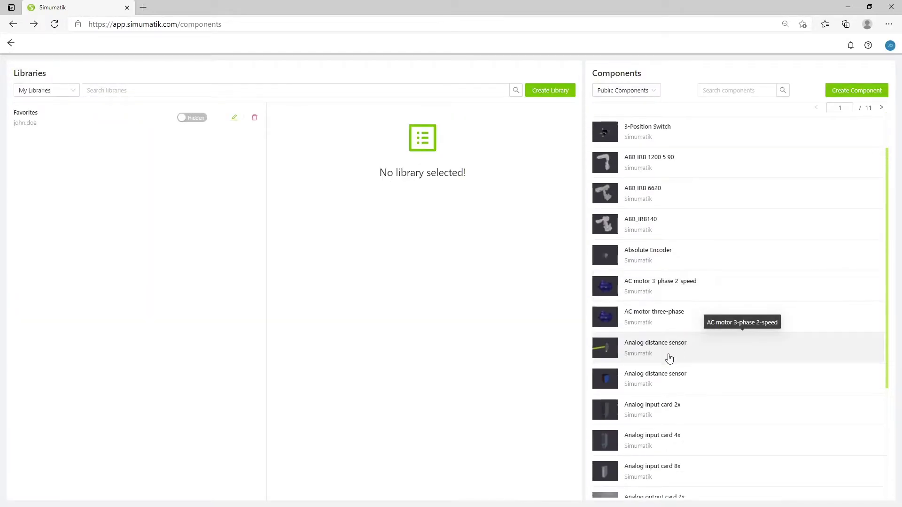
{"action": "left_click", "coordinate": [652, 380]}
{"action": "left_click", "coordinate": [656, 263]}
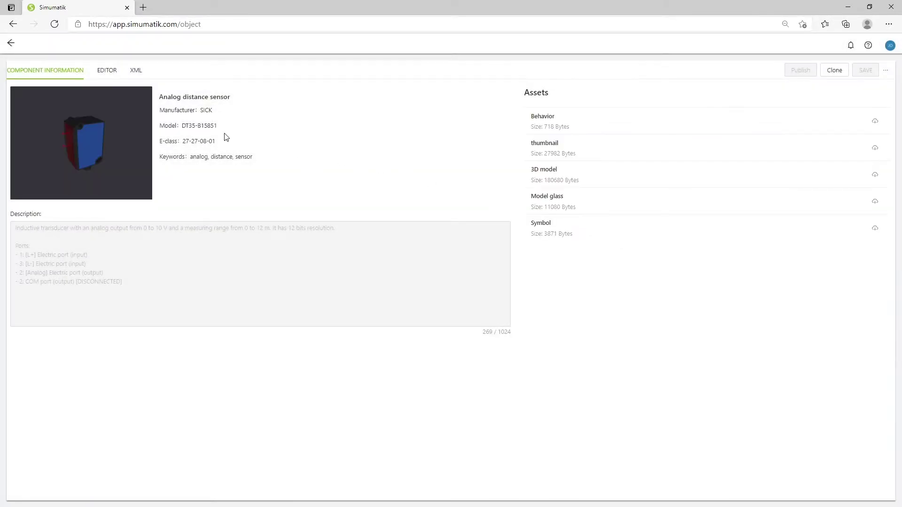
{"action": "left_click", "coordinate": [107, 71]}
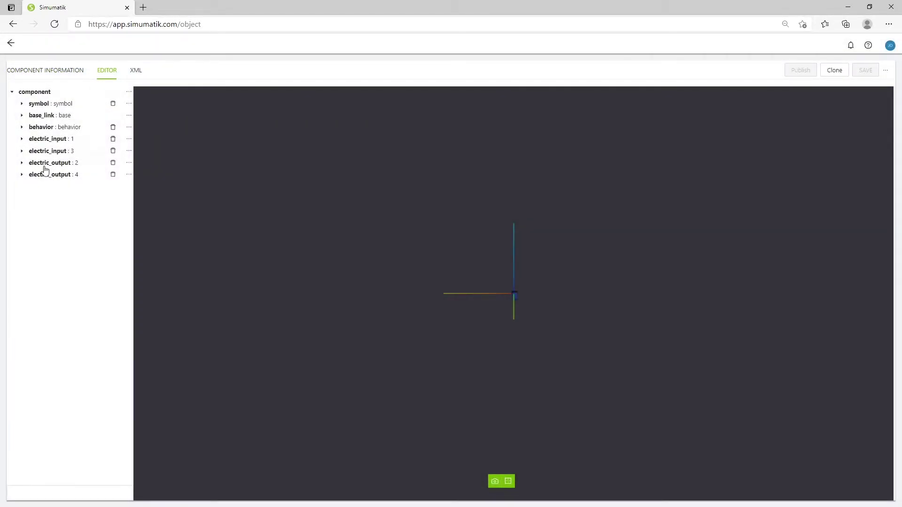
{"action": "scroll", "coordinate": [530, 318], "scroll_direction": "up", "scroll_amount": 5}
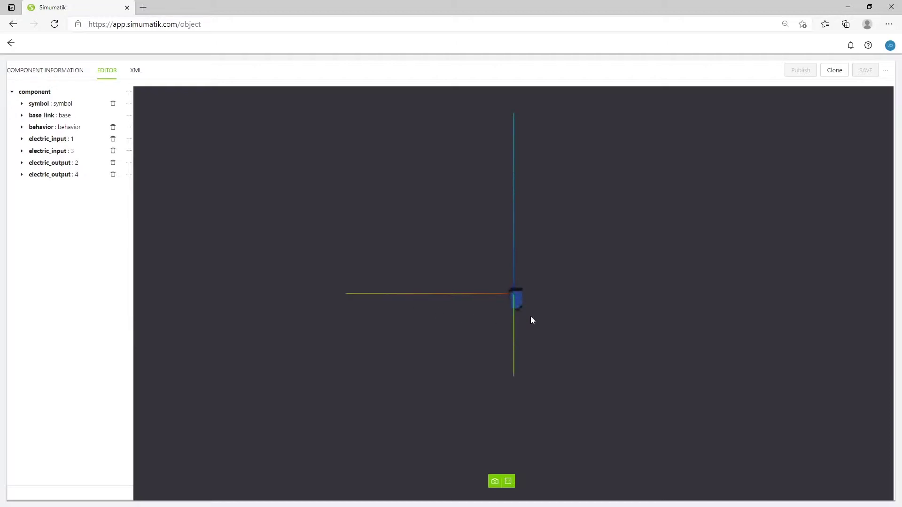
{"action": "left_click_drag", "start_coordinate": [531, 317], "coordinate": [550, 327]}
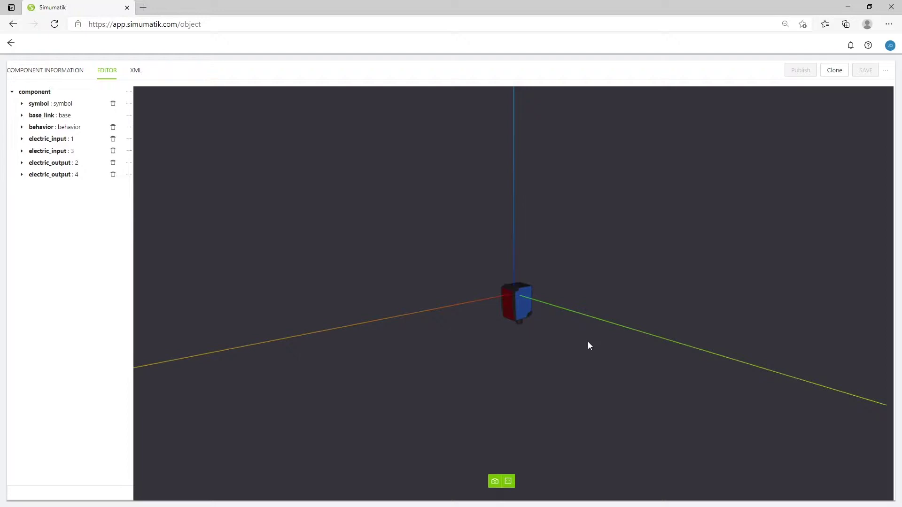
{"action": "scroll", "coordinate": [539, 347], "scroll_direction": "up", "scroll_amount": 2}
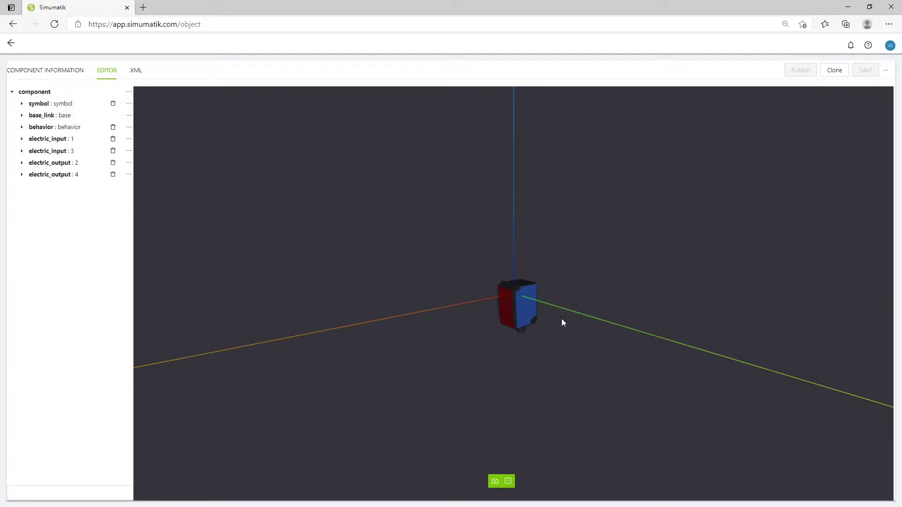
{"action": "scroll", "coordinate": [561, 318], "scroll_direction": "up", "scroll_amount": 2}
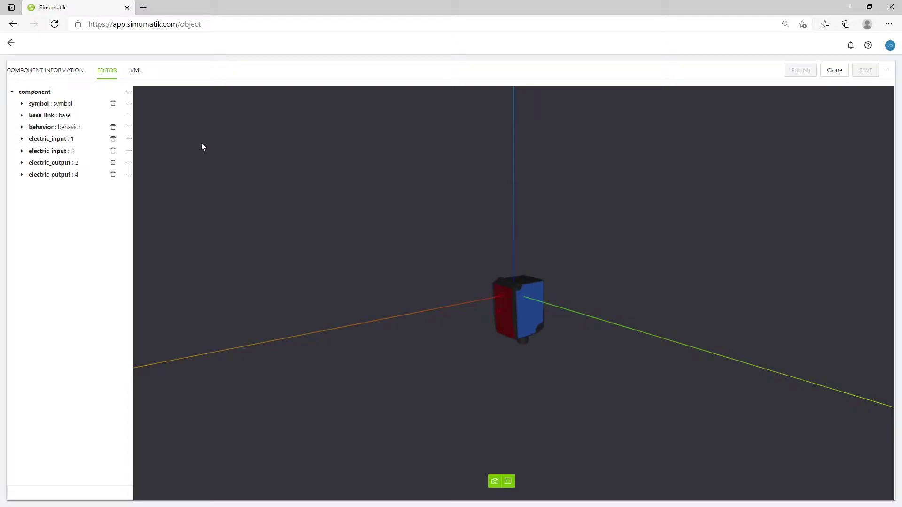
{"action": "left_click", "coordinate": [11, 43]}
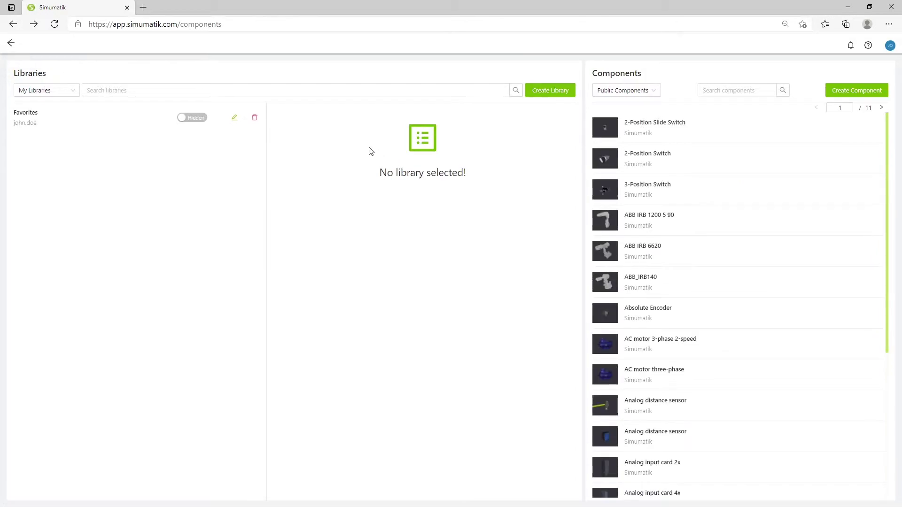
- Search the components for 'box' and open the box small component
{"action": "left_click", "coordinate": [721, 91]}
{"action": "type", "text": "box"}
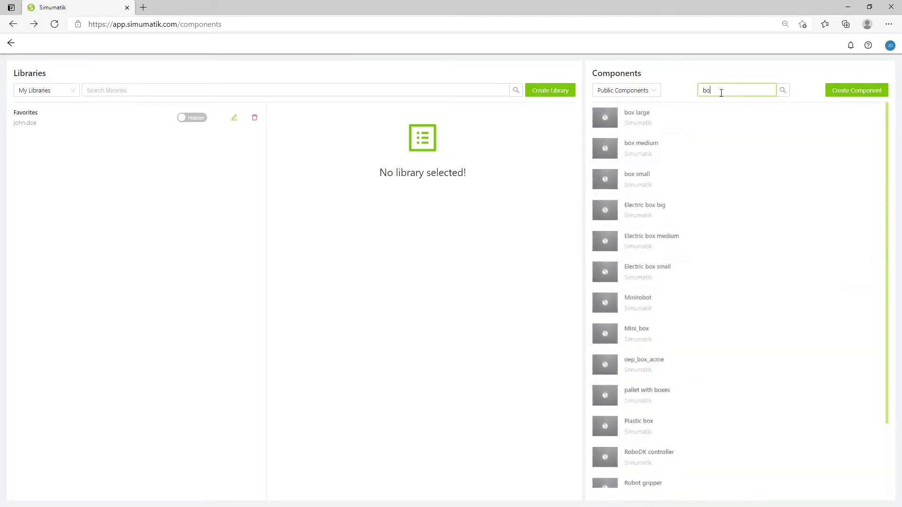
{"action": "left_click", "coordinate": [643, 180]}
{"action": "left_click", "coordinate": [655, 236]}
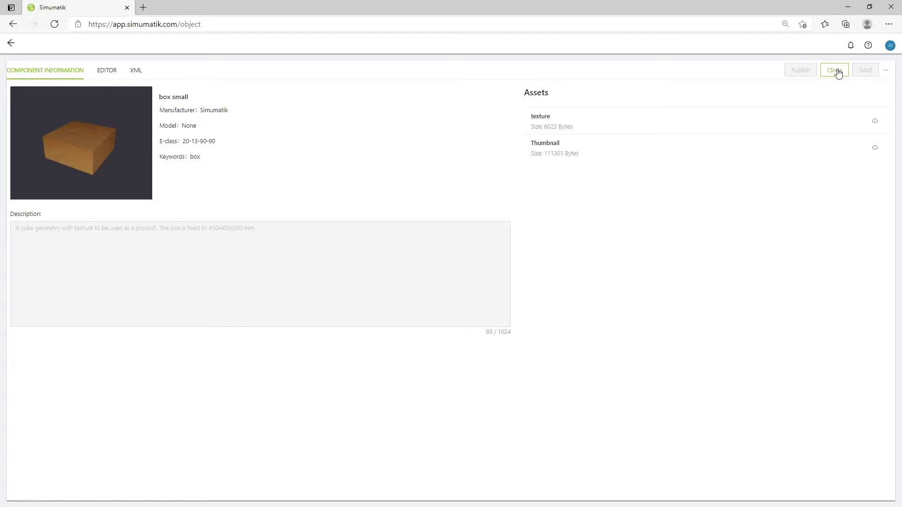
- Clone it as 'box small clone' and save the copy
{"action": "left_click", "coordinate": [835, 70]}
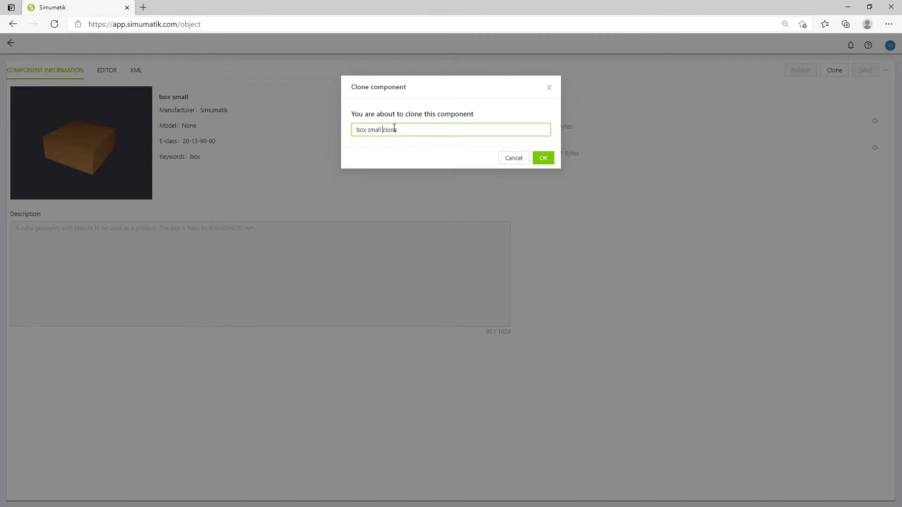
{"action": "left_click", "coordinate": [543, 159]}
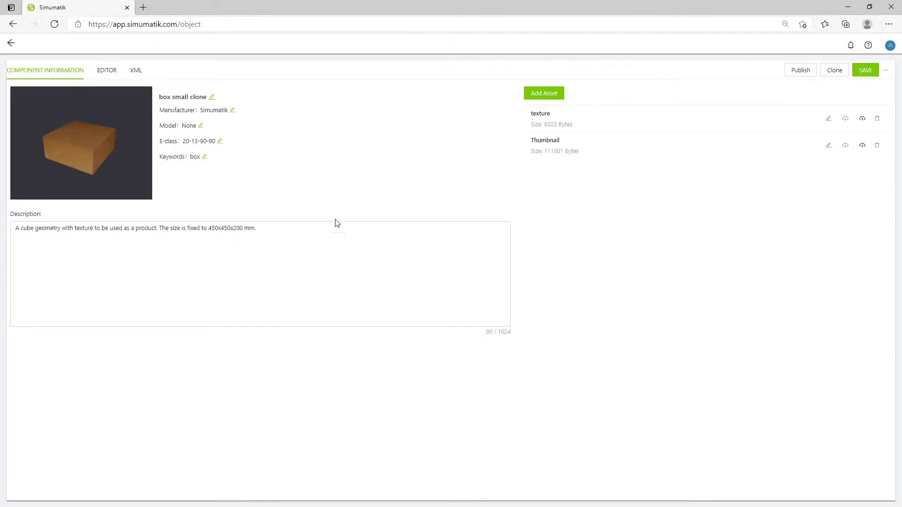
{"action": "left_click", "coordinate": [866, 70]}
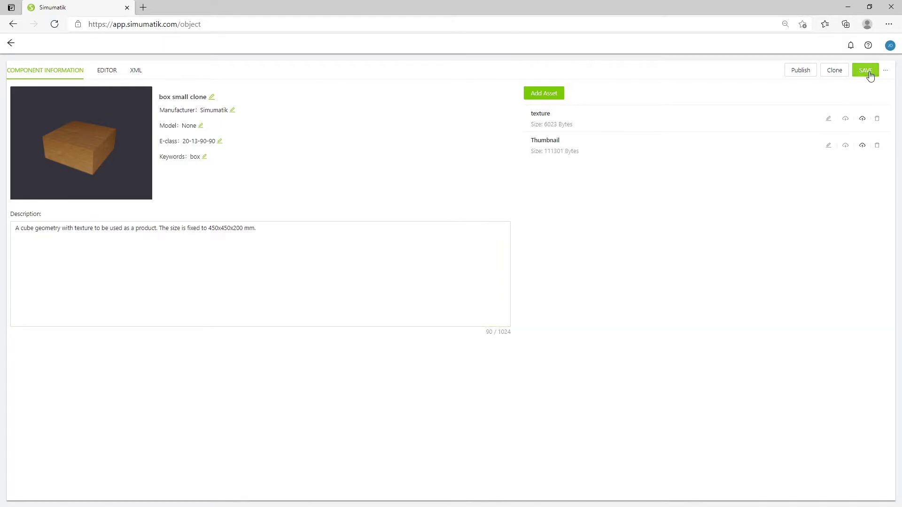
- Filter the list to My Components and open box small clone
{"action": "left_click", "coordinate": [11, 43]}
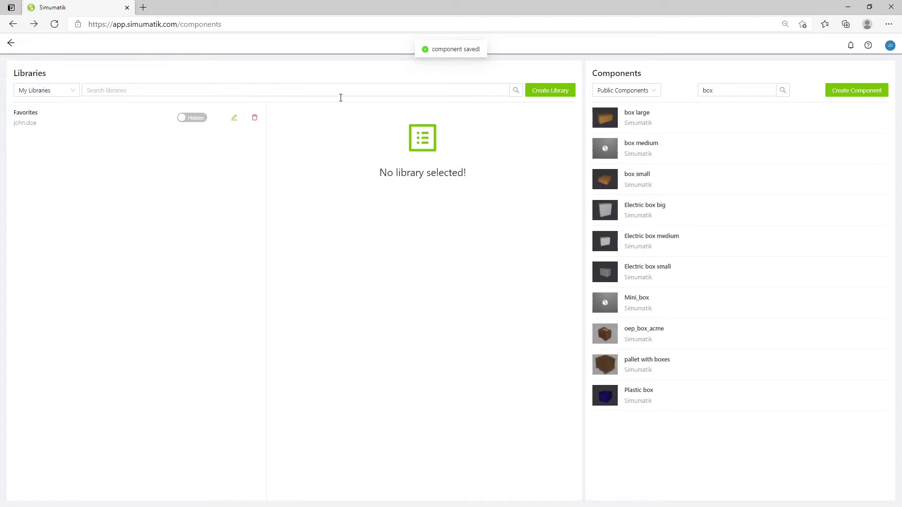
{"action": "left_click", "coordinate": [654, 93]}
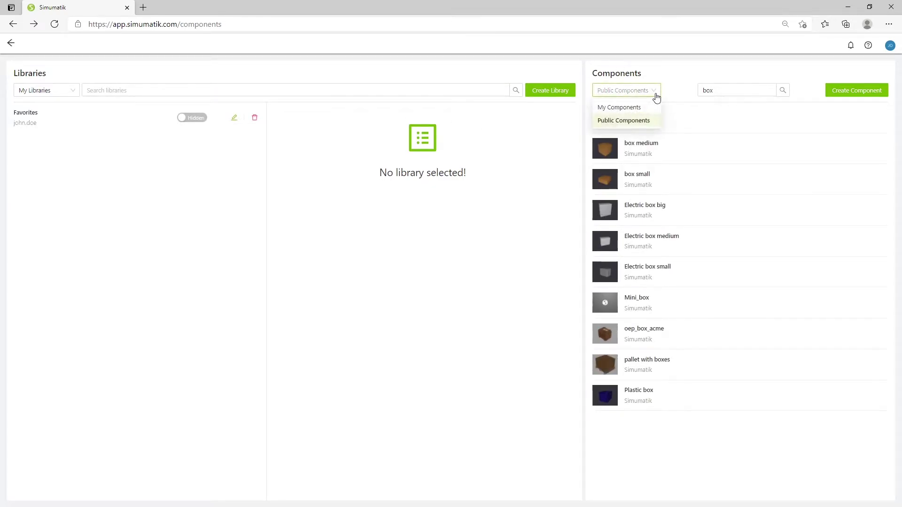
{"action": "left_click", "coordinate": [644, 108]}
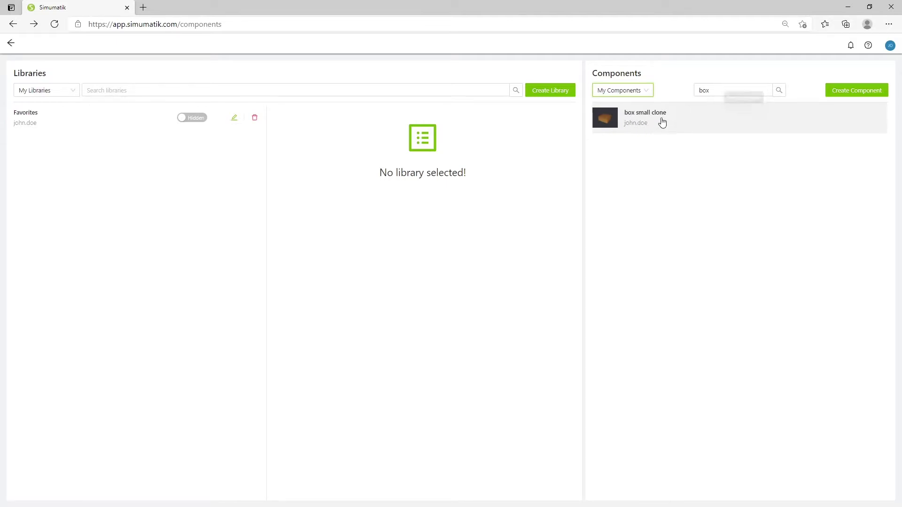
{"action": "left_click", "coordinate": [641, 123]}
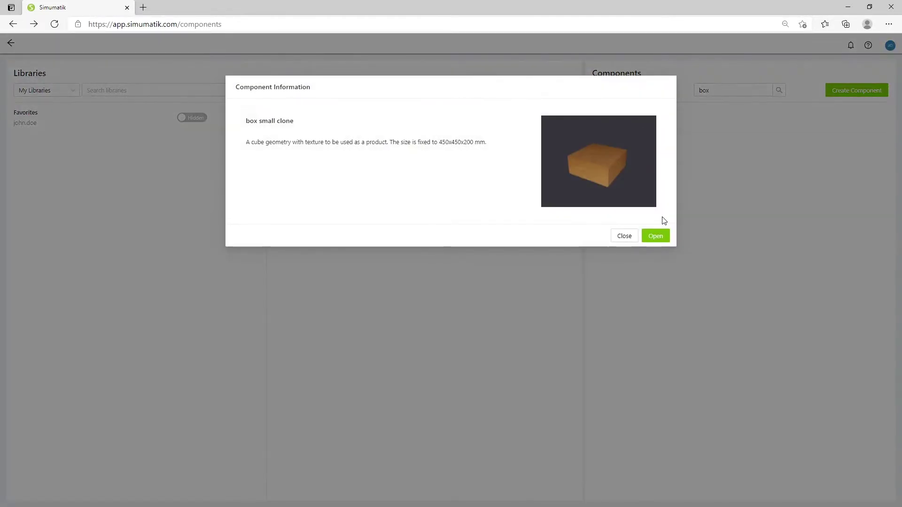
{"action": "left_click", "coordinate": [660, 237]}
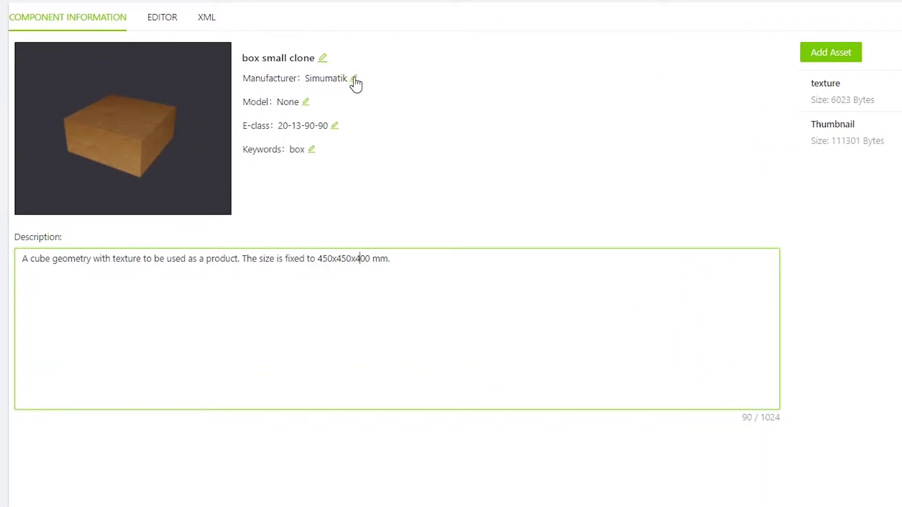
- Replace the manufacturer 'Simumatik' with the user's own name
{"action": "left_click", "coordinate": [355, 79]}
{"action": "double_click", "coordinate": [346, 80]}
{"action": "type", "text": "John Doe"}
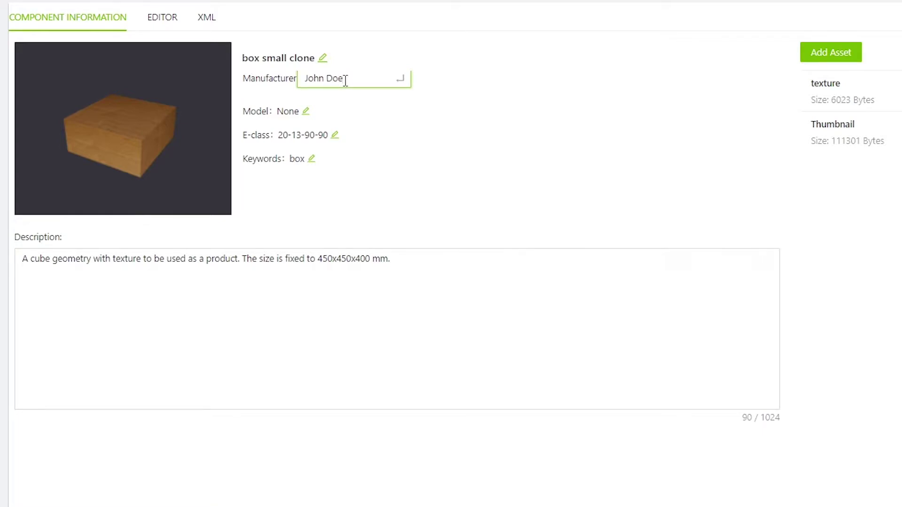
{"action": "key", "text": "Return"}
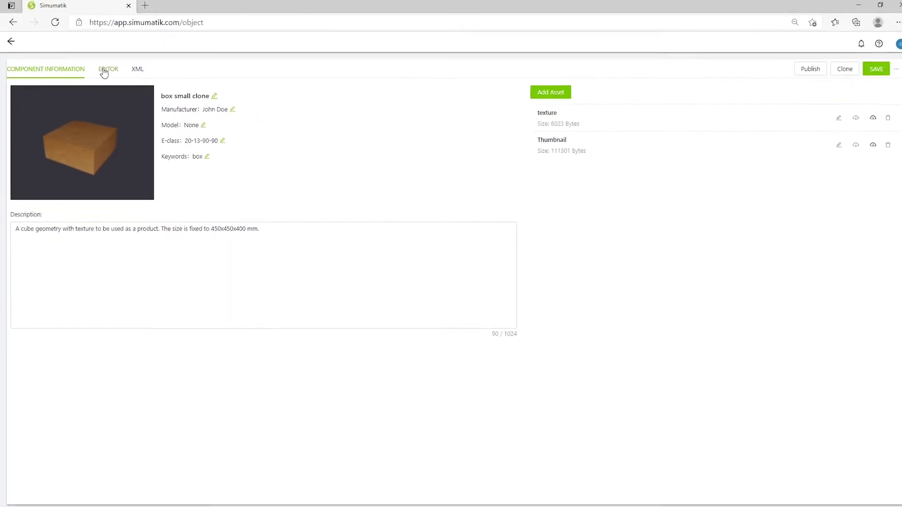
- Set the cube's visual box geometry size to 0.45 0.45 0.4
{"action": "left_click", "coordinate": [104, 71]}
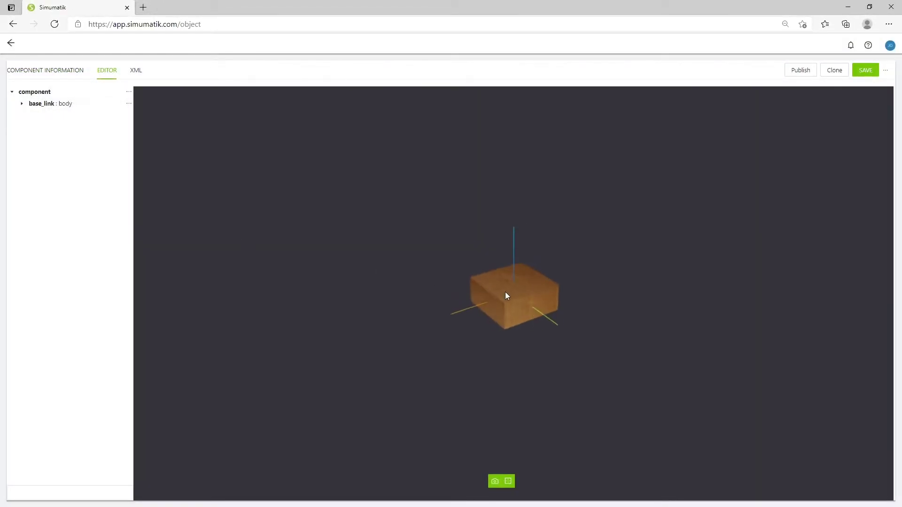
{"action": "left_click_drag", "start_coordinate": [508, 302], "coordinate": [464, 314]}
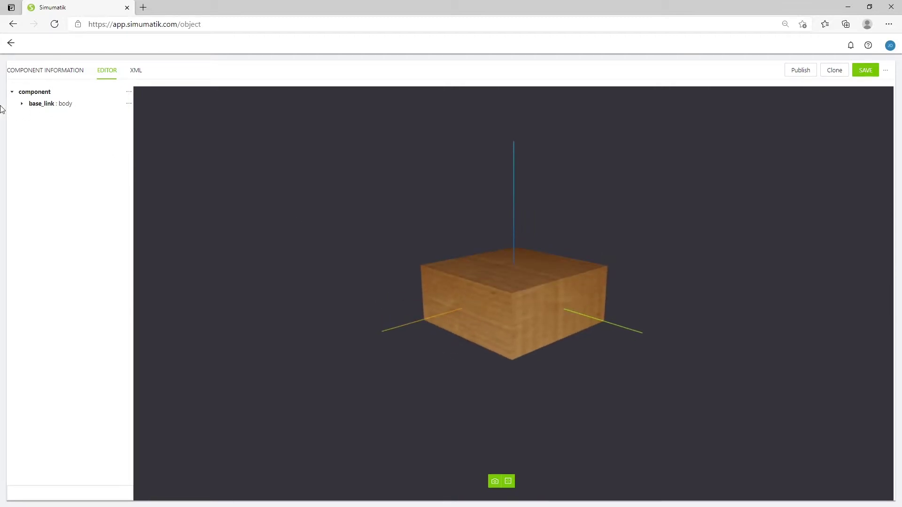
{"action": "left_click", "coordinate": [21, 105]}
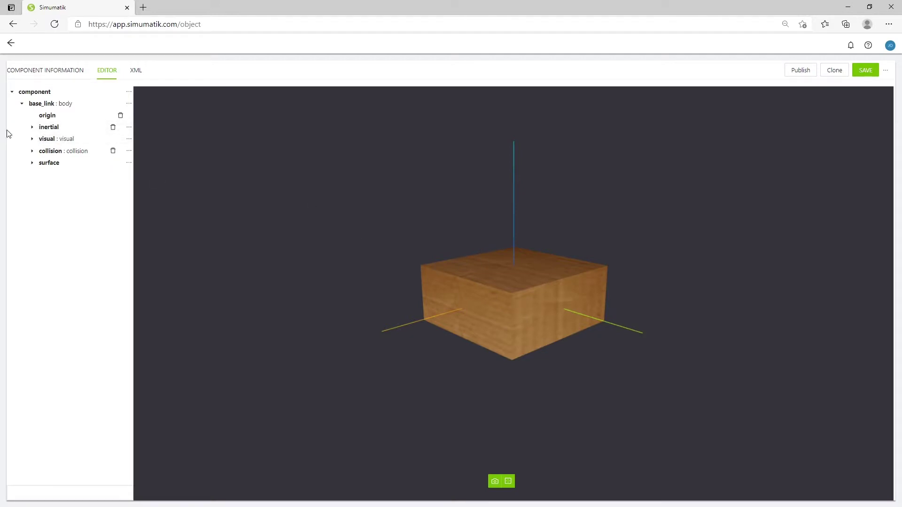
{"action": "left_click", "coordinate": [31, 141]}
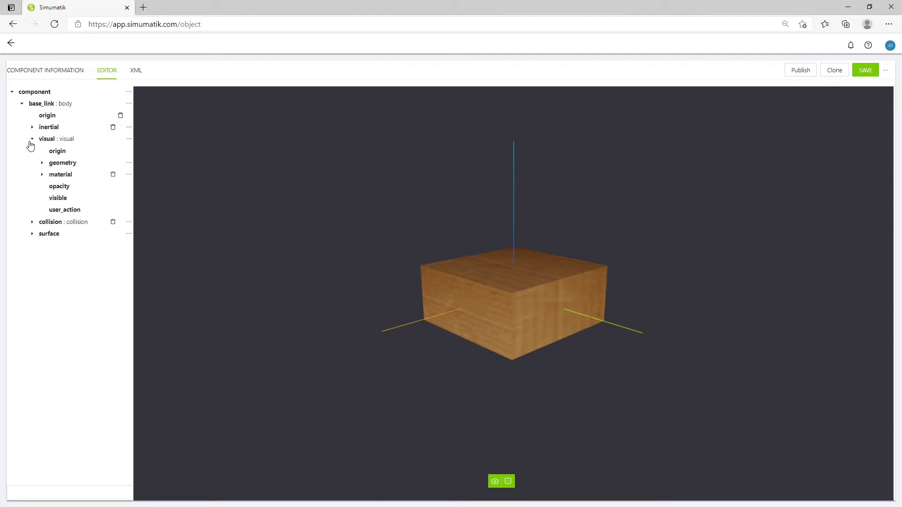
{"action": "left_click", "coordinate": [41, 164]}
{"action": "left_click", "coordinate": [53, 174]}
{"action": "left_click", "coordinate": [74, 186]}
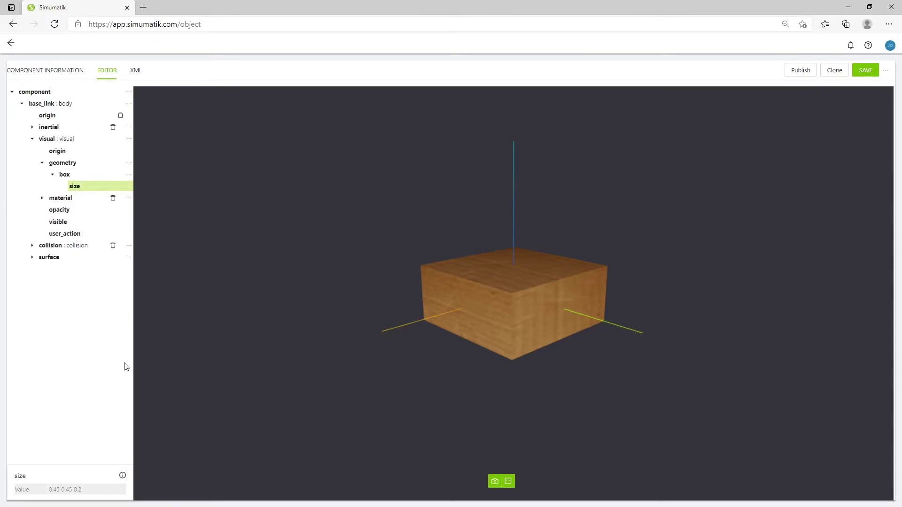
{"action": "left_click", "coordinate": [83, 493]}
{"action": "left_click", "coordinate": [460, 116]}
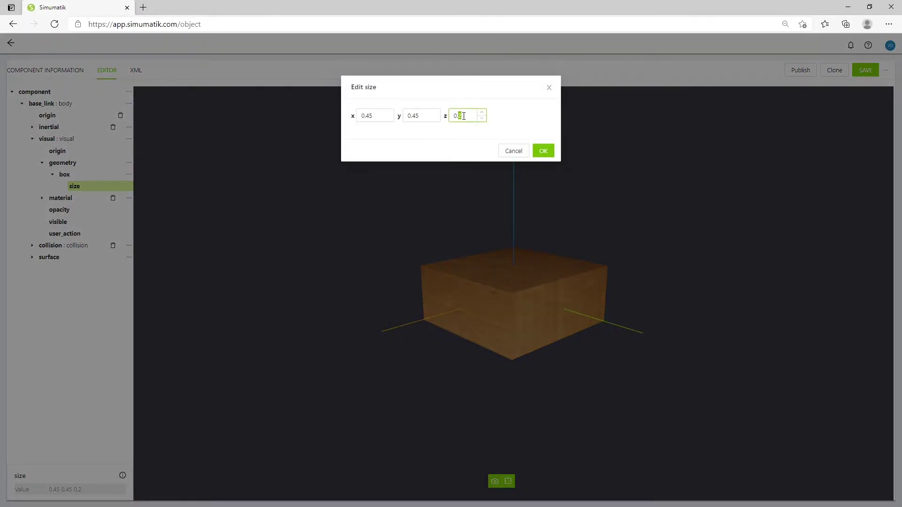
{"action": "left_click", "coordinate": [542, 151]}
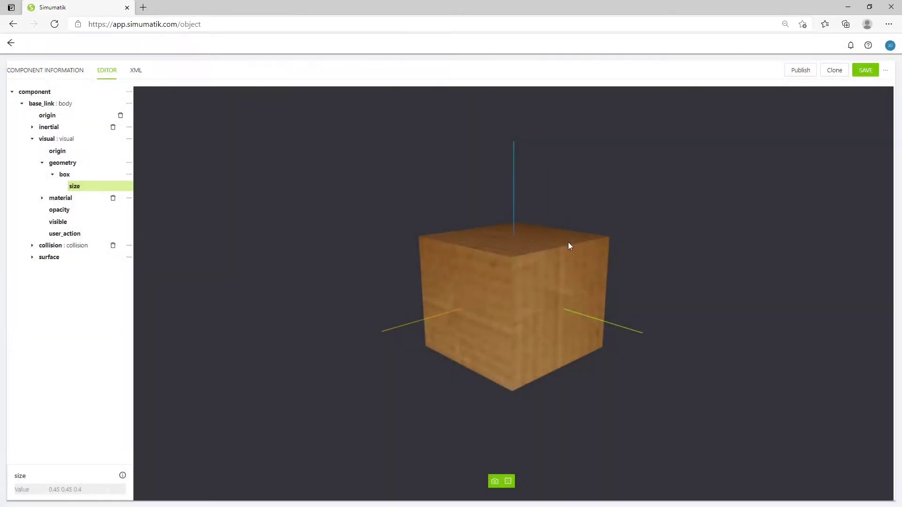
- Turn on the collision shape display and orbit to inspect its middle band
{"action": "left_click_drag", "start_coordinate": [636, 347], "coordinate": [660, 382]}
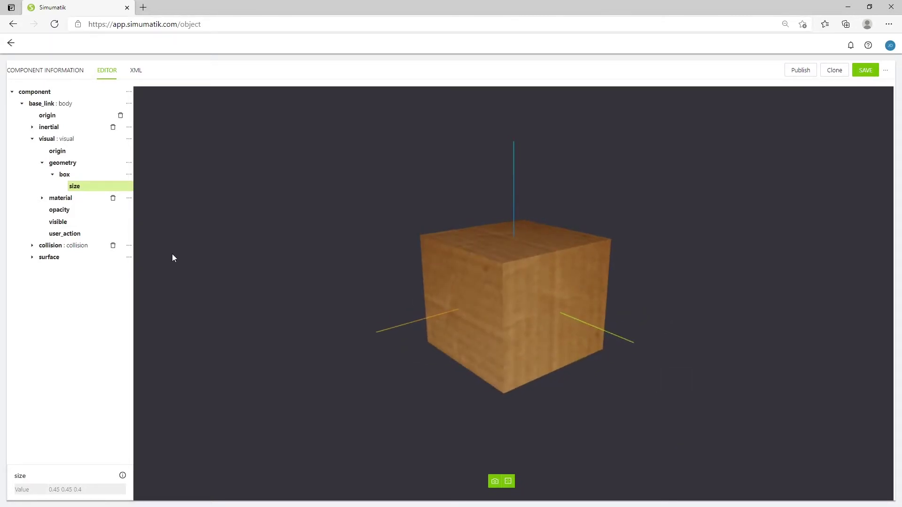
{"action": "left_click", "coordinate": [508, 486]}
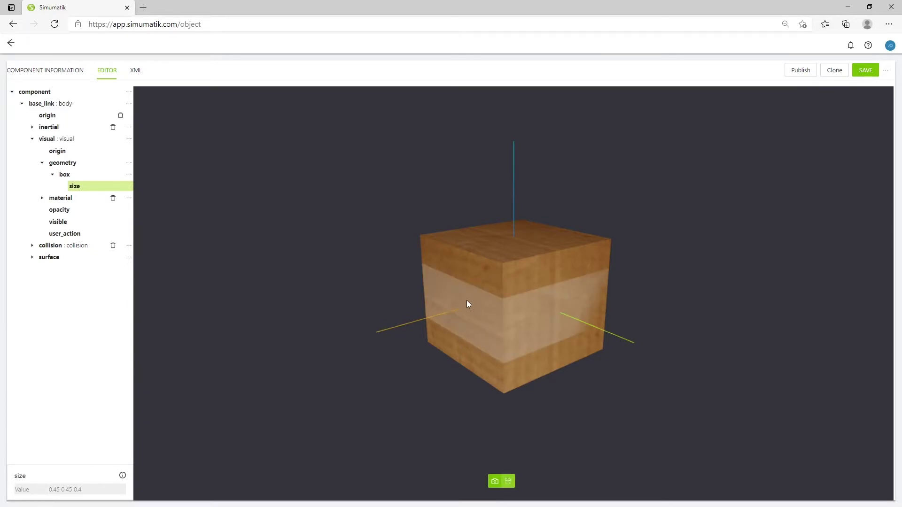
{"action": "left_click_drag", "start_coordinate": [467, 306], "coordinate": [525, 301]}
{"action": "left_click_drag", "start_coordinate": [531, 370], "coordinate": [546, 315]}
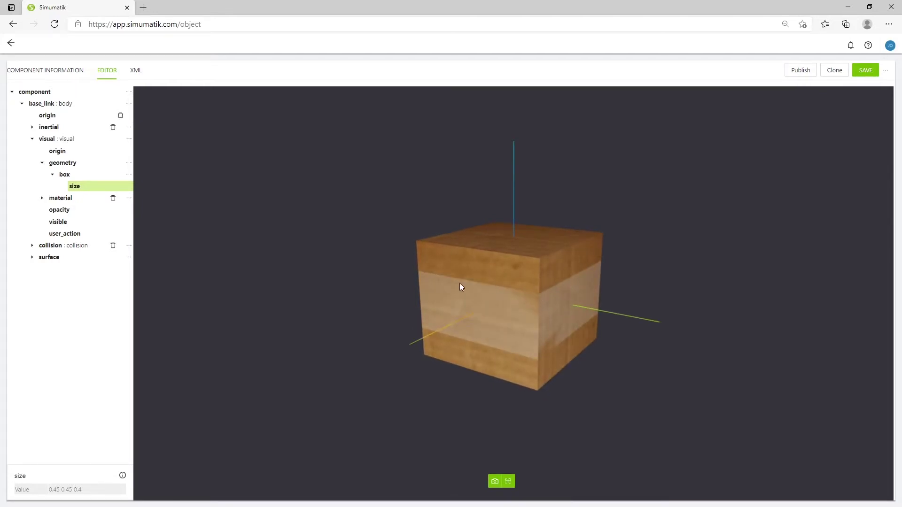
{"action": "left_click", "coordinate": [508, 484]}
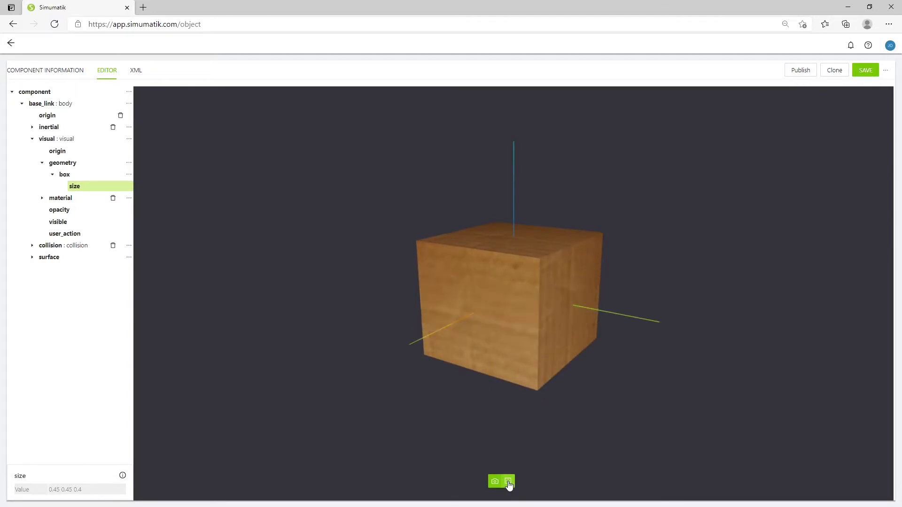
{"action": "left_click", "coordinate": [509, 483]}
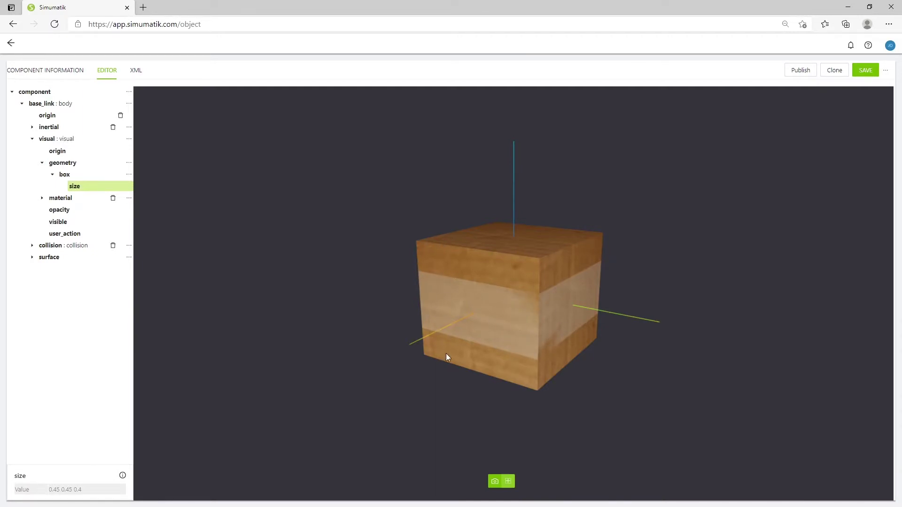
- Change the collision box's z size from 0.2 to 0.4, giving 0.45 0.45 0.4
{"action": "left_click", "coordinate": [33, 246]}
{"action": "left_click", "coordinate": [42, 269]}
{"action": "left_click", "coordinate": [54, 281]}
{"action": "left_click", "coordinate": [73, 296]}
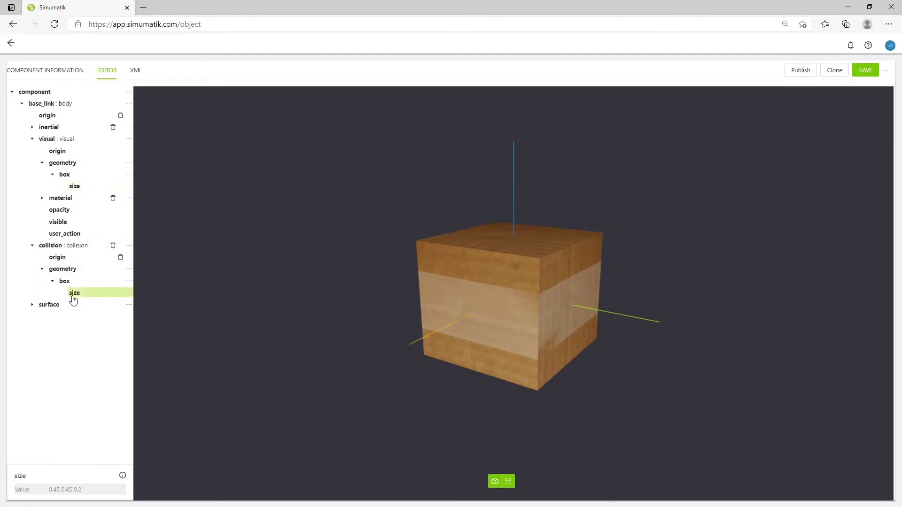
{"action": "left_click", "coordinate": [96, 492]}
{"action": "left_click_drag", "start_coordinate": [459, 117], "coordinate": [469, 119]}
{"action": "type", "text": "4"}
{"action": "left_click", "coordinate": [543, 153]}
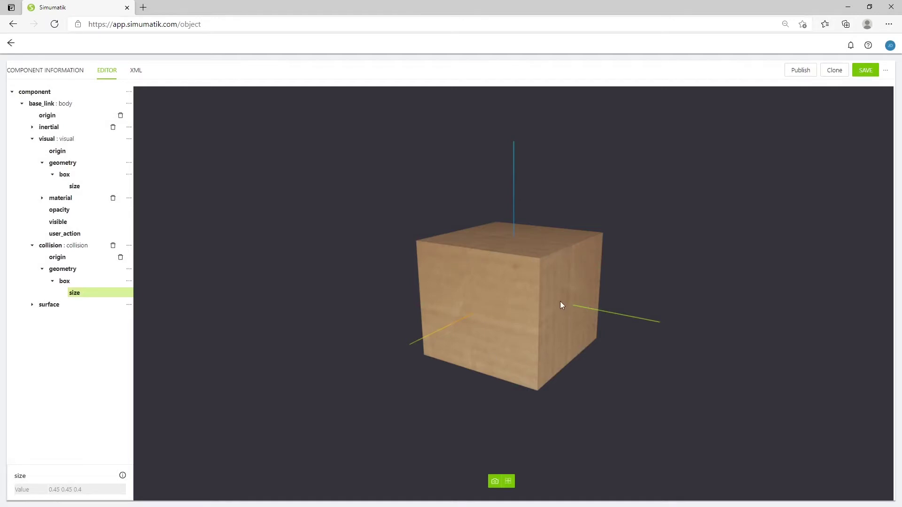
- Hide the collision display, orbit the cube, and save the component
{"action": "left_click", "coordinate": [508, 480]}
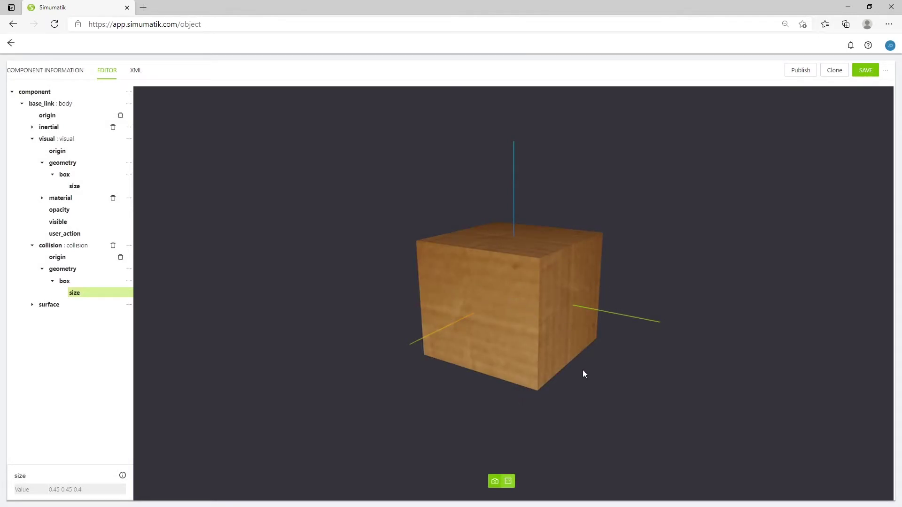
{"action": "left_click_drag", "start_coordinate": [580, 373], "coordinate": [346, 324]}
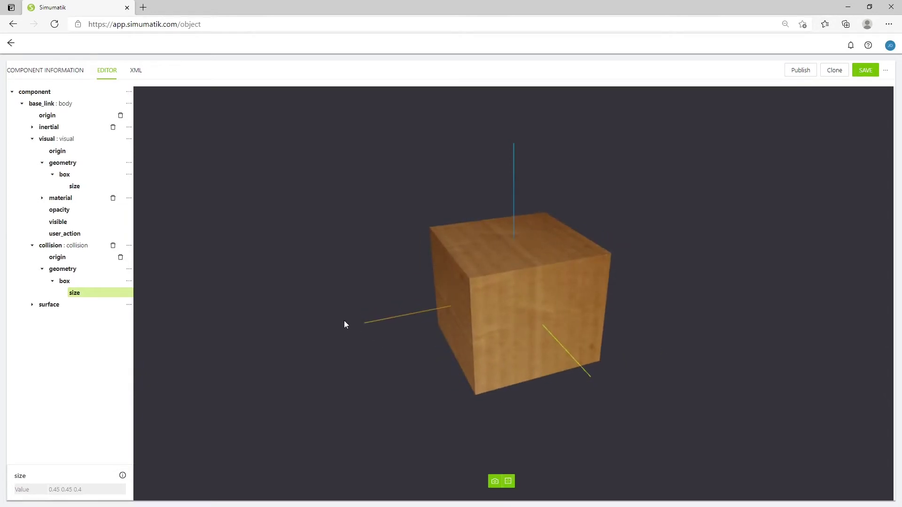
{"action": "left_click", "coordinate": [865, 70]}
- Upload stone.jpg as the texture asset and view the stone-textured cube in the editor
{"action": "left_click", "coordinate": [74, 69]}
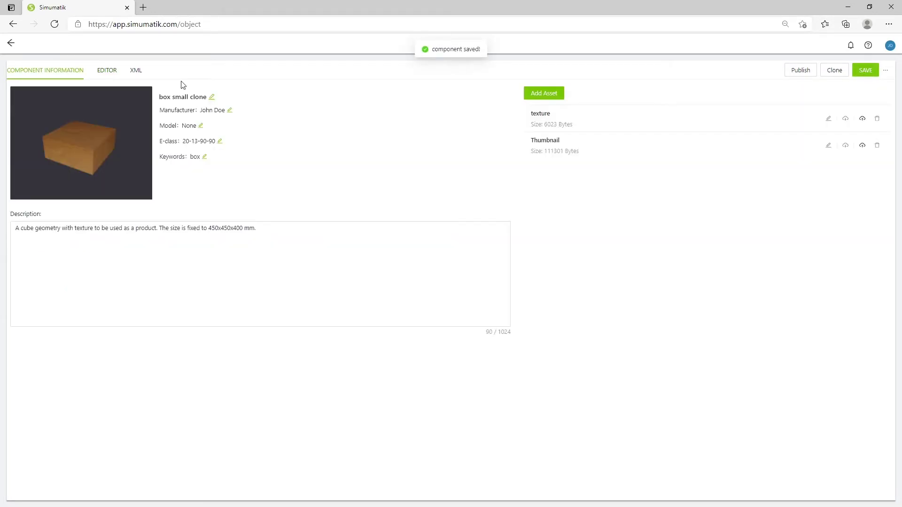
{"action": "left_click", "coordinate": [862, 119]}
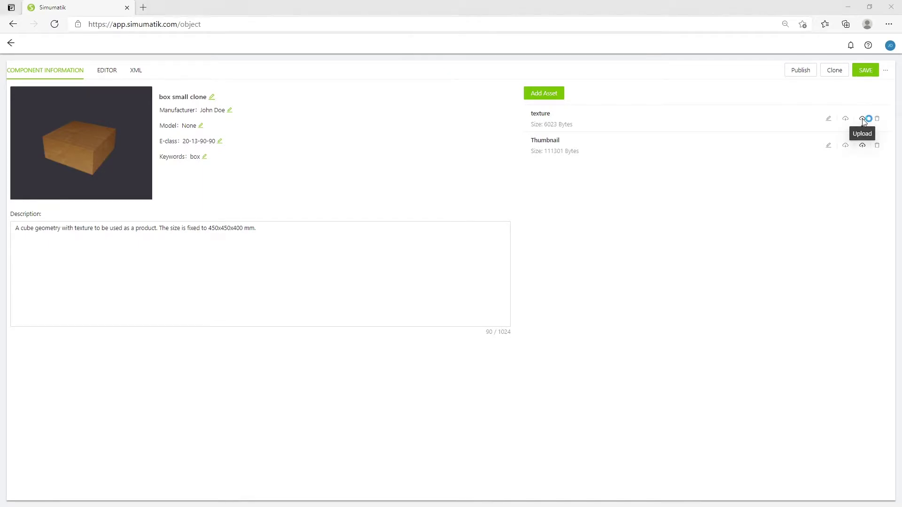
{"action": "double_click", "coordinate": [126, 93]}
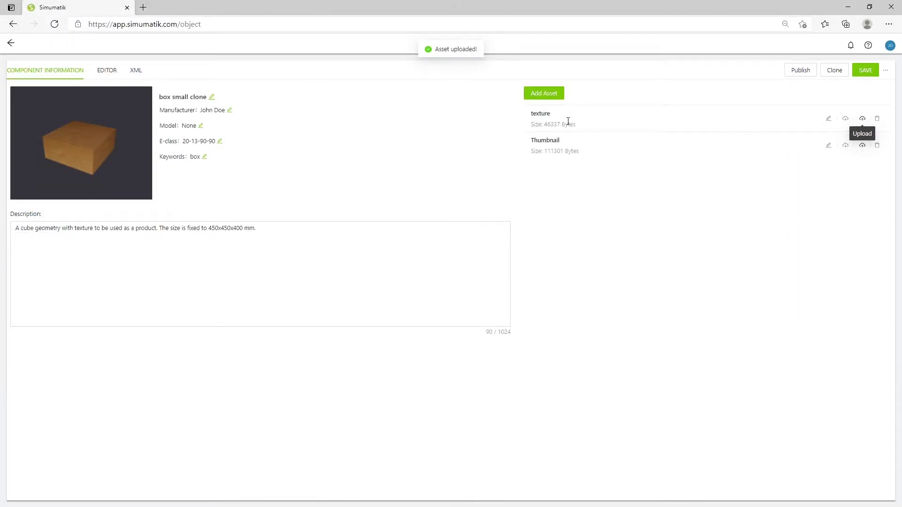
{"action": "left_click", "coordinate": [107, 70]}
{"action": "left_click_drag", "start_coordinate": [313, 228], "coordinate": [270, 203]}
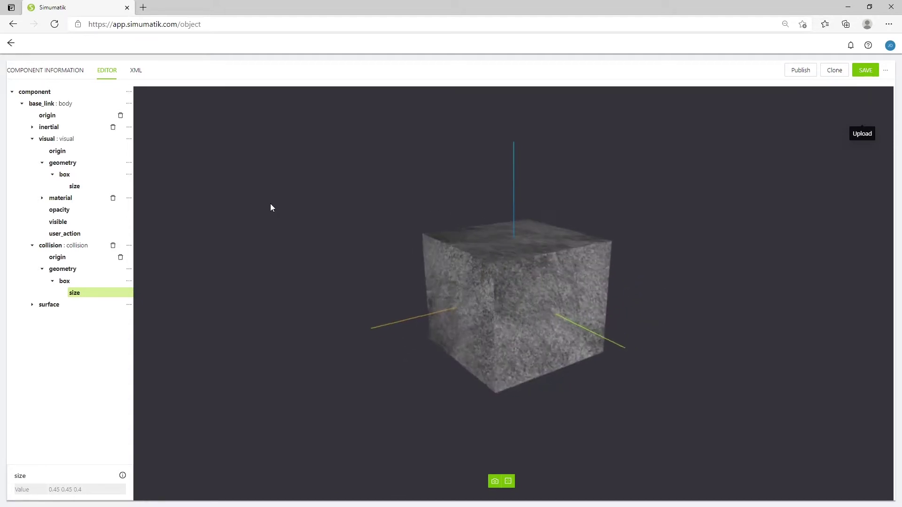
- Apply the stone texture to the cube's visual material
{"action": "left_click", "coordinate": [42, 198]}
{"action": "left_click", "coordinate": [64, 213]}
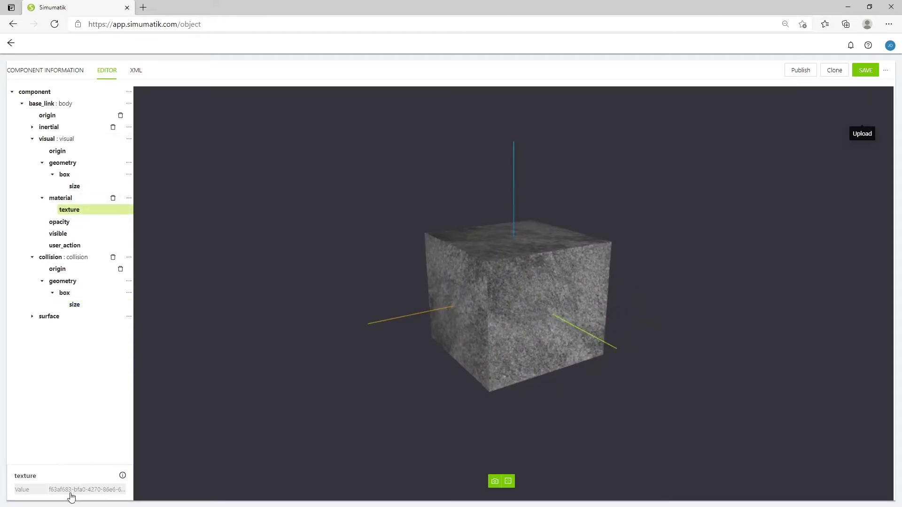
{"action": "left_click", "coordinate": [71, 491]}
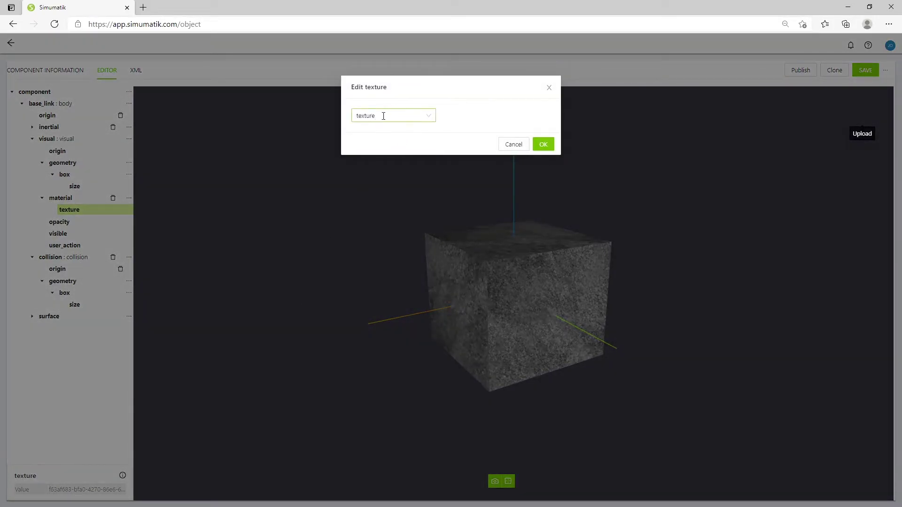
{"action": "left_click", "coordinate": [511, 146]}
- Capture a new thumbnail of the stone cube and save box small clone
{"action": "mouse_move", "coordinate": [581, 347]}
{"action": "left_mouse_down"}
{"action": "mouse_move", "coordinate": [601, 348]}
{"action": "mouse_move", "coordinate": [585, 347]}
{"action": "left_mouse_up"}
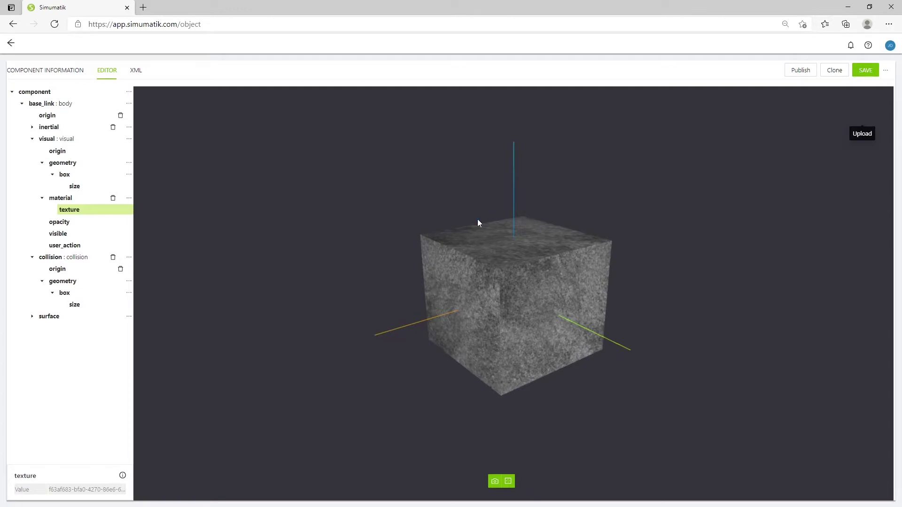
{"action": "left_click_drag", "start_coordinate": [578, 379], "coordinate": [607, 367]}
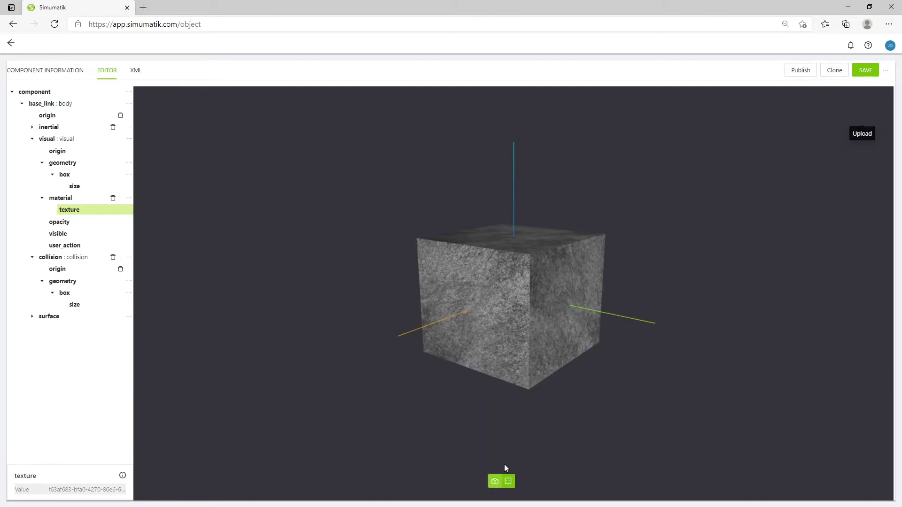
{"action": "left_click", "coordinate": [496, 481]}
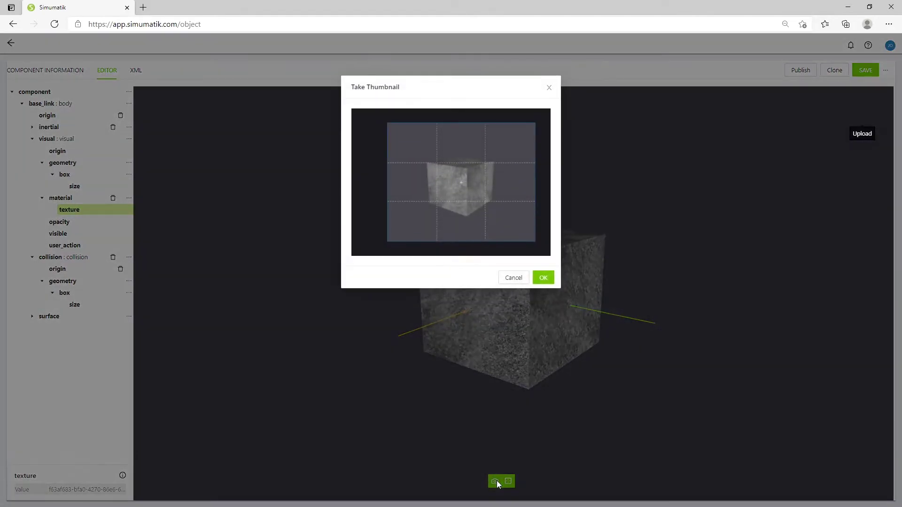
{"action": "left_click", "coordinate": [542, 278]}
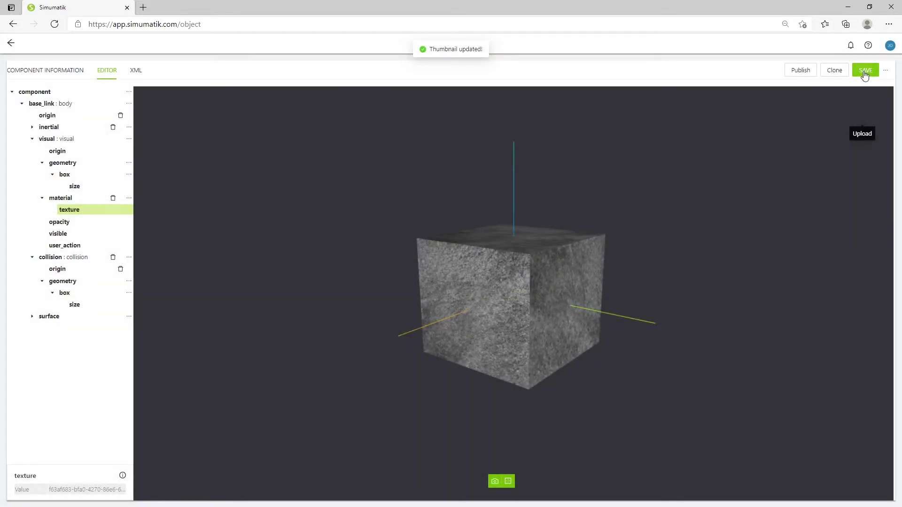
{"action": "left_click", "coordinate": [75, 70]}
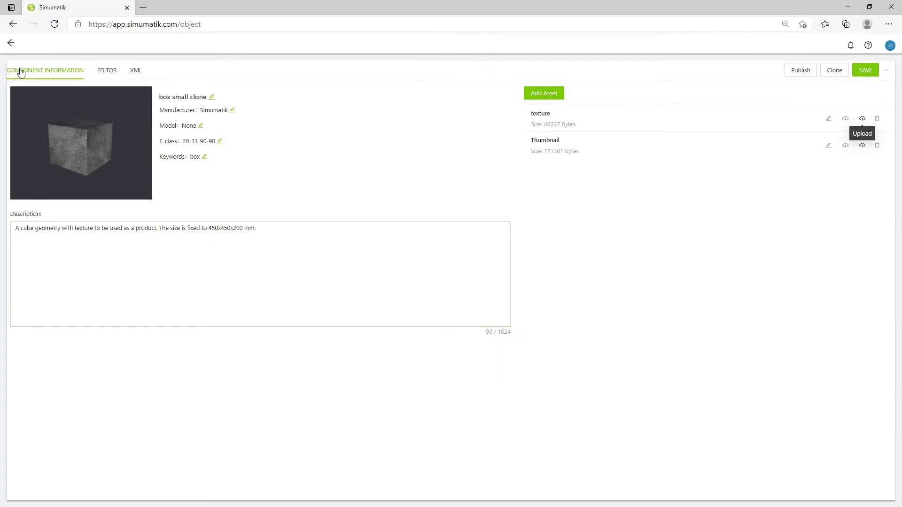
- Return to the components list and open the empty Favorites library
{"action": "left_click", "coordinate": [11, 45]}
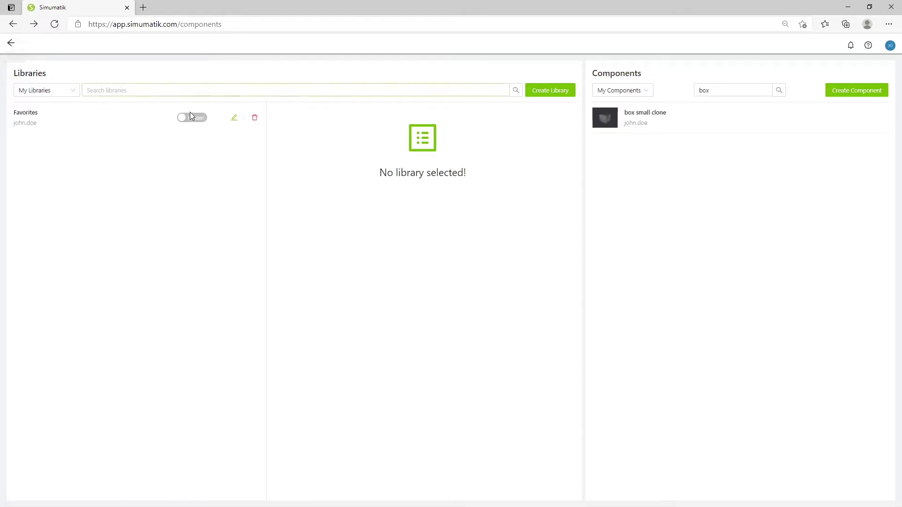
{"action": "left_click", "coordinate": [85, 120]}
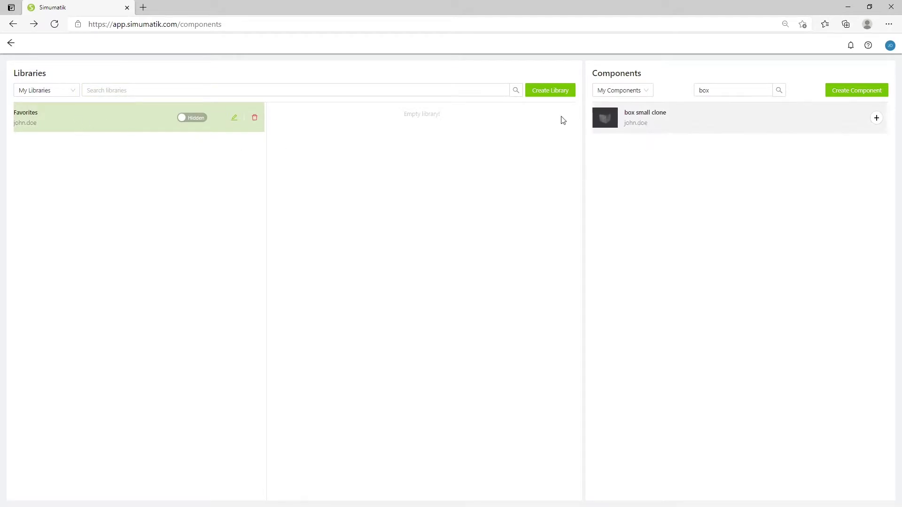
- Add box small clone to Favorites, then create a new assembly in the demo system
{"action": "left_click", "coordinate": [877, 119]}
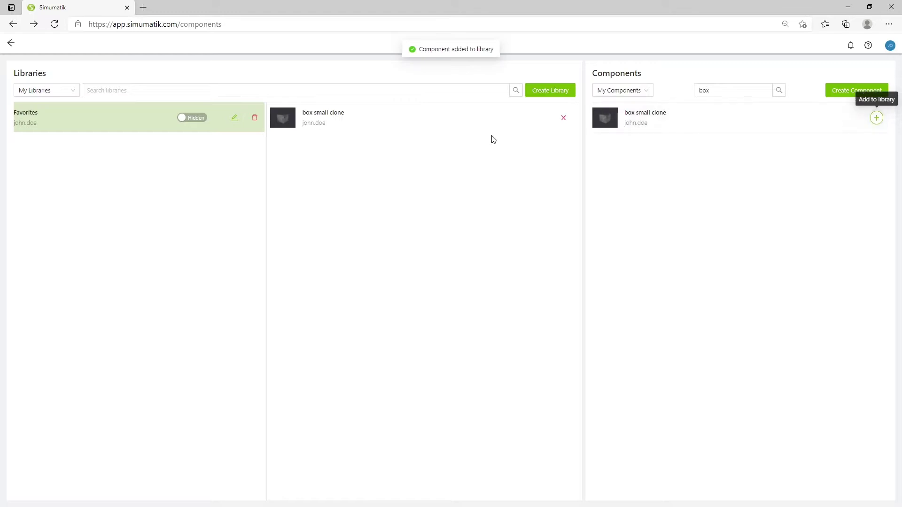
{"action": "left_click", "coordinate": [13, 44]}
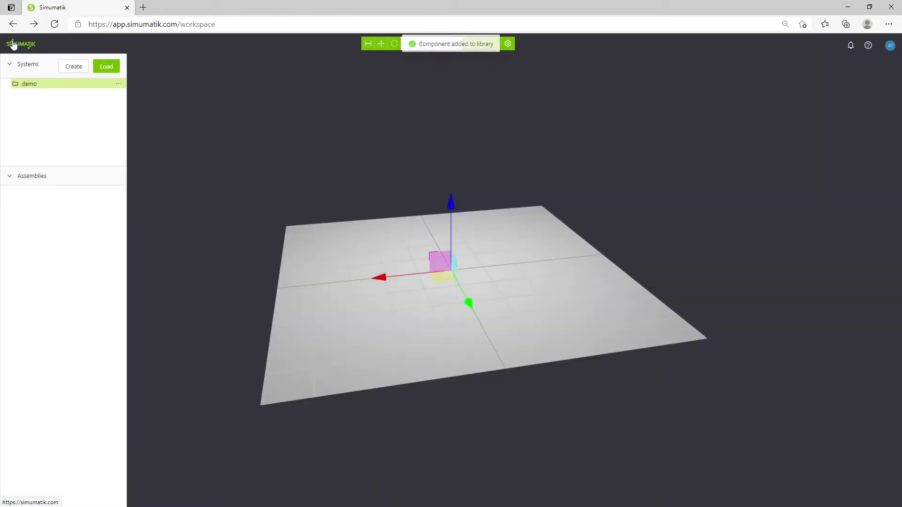
{"action": "left_click", "coordinate": [118, 85]}
{"action": "left_click", "coordinate": [106, 98]}
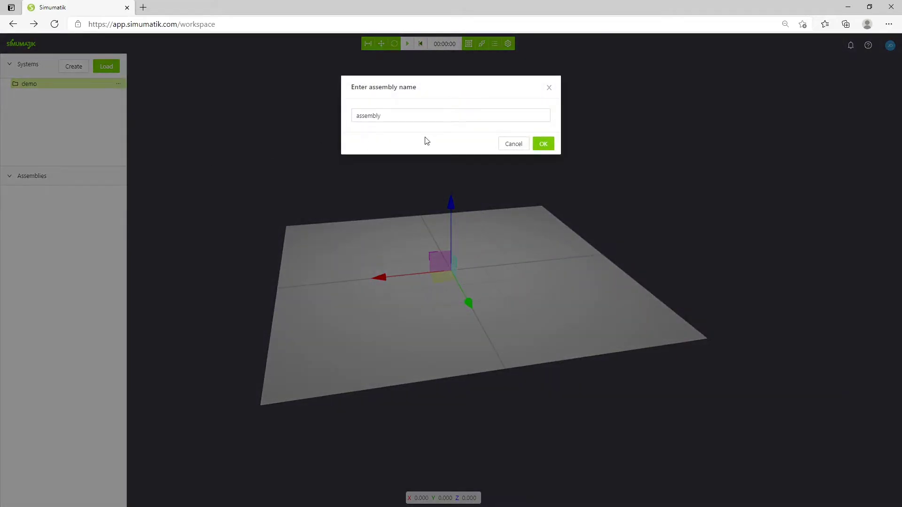
{"action": "left_click", "coordinate": [543, 144]}
- Browse public components in the Products library to add to the new assembly
{"action": "left_click", "coordinate": [118, 192]}
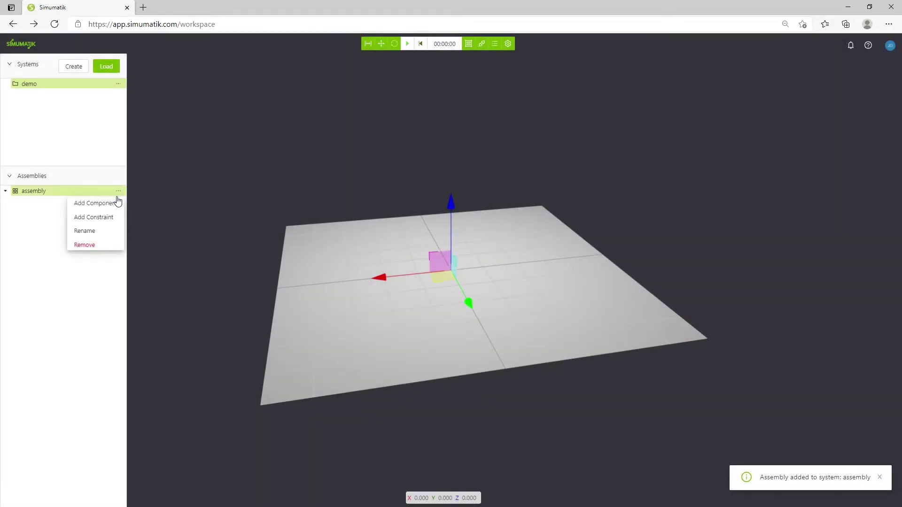
{"action": "left_click", "coordinate": [116, 204]}
{"action": "left_click", "coordinate": [805, 75]}
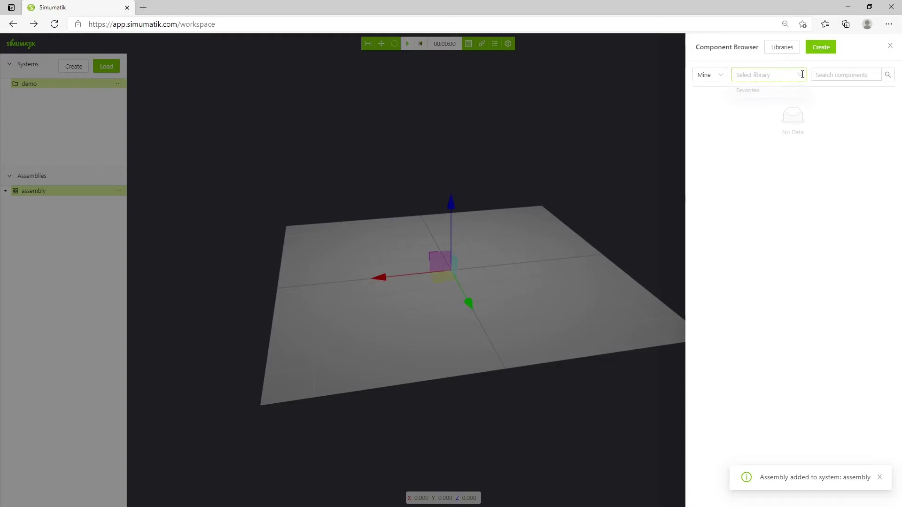
{"action": "left_click", "coordinate": [702, 76]}
{"action": "left_click", "coordinate": [706, 104]}
{"action": "left_click", "coordinate": [798, 75]}
{"action": "left_click", "coordinate": [770, 104]}
- Load the box_small component and move it toward the back-left of the floor
{"action": "left_click", "coordinate": [828, 75]}
{"action": "left_click", "coordinate": [732, 190]}
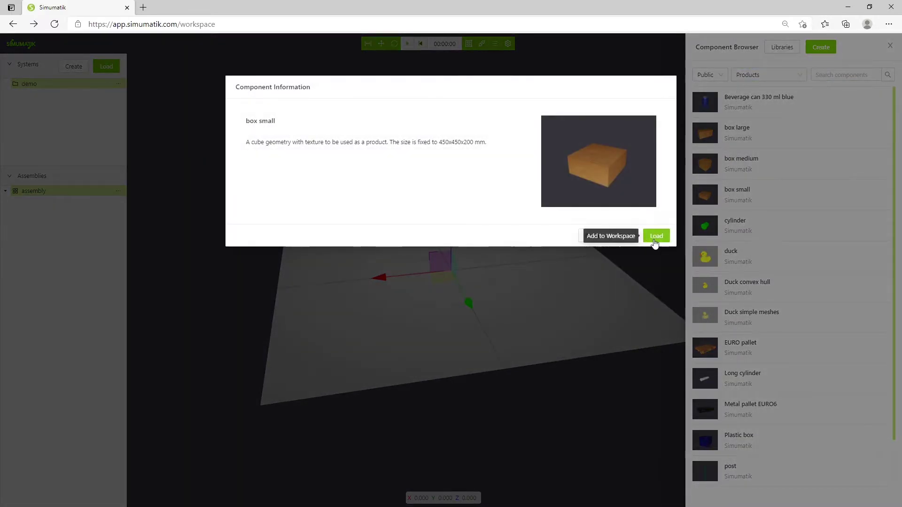
{"action": "left_click", "coordinate": [656, 237]}
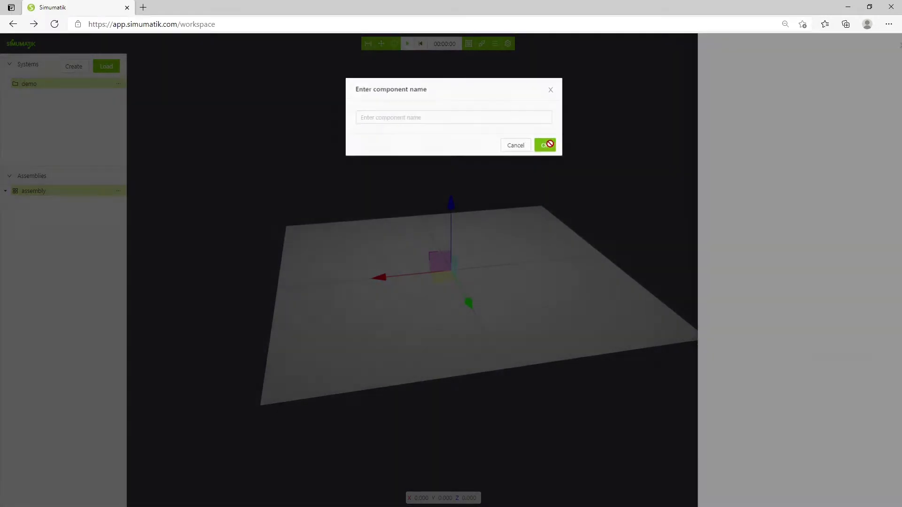
{"action": "left_click", "coordinate": [543, 144]}
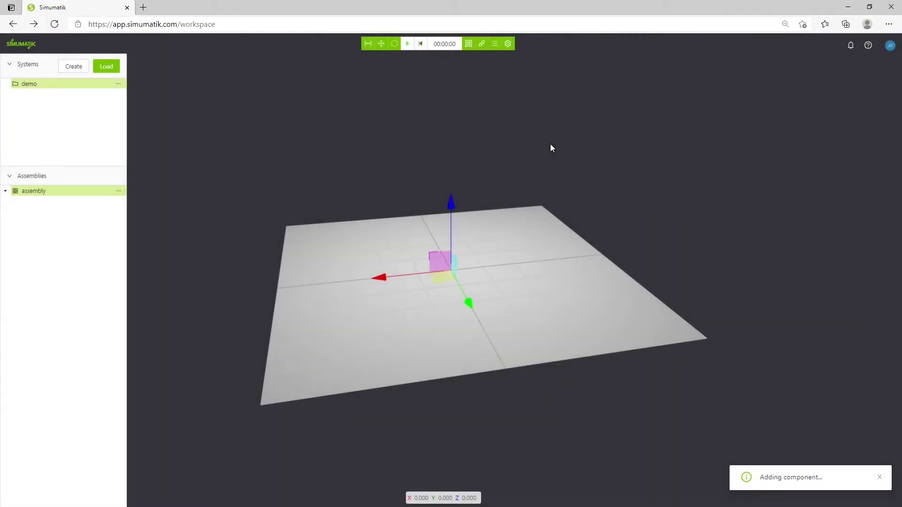
{"action": "left_click_drag", "start_coordinate": [452, 269], "coordinate": [402, 227]}
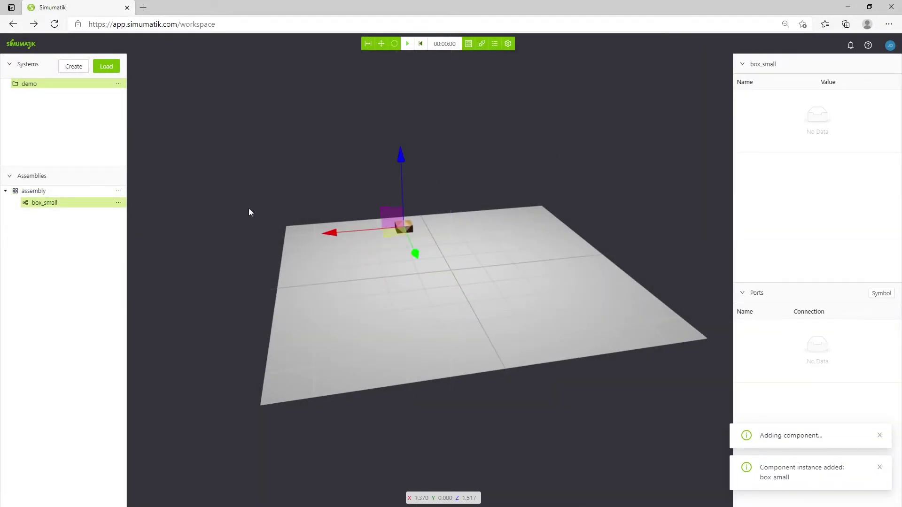
- Load box small clone from my Favorites library into the assembly as box_small_clone
{"action": "left_click", "coordinate": [118, 191]}
{"action": "left_click", "coordinate": [111, 204]}
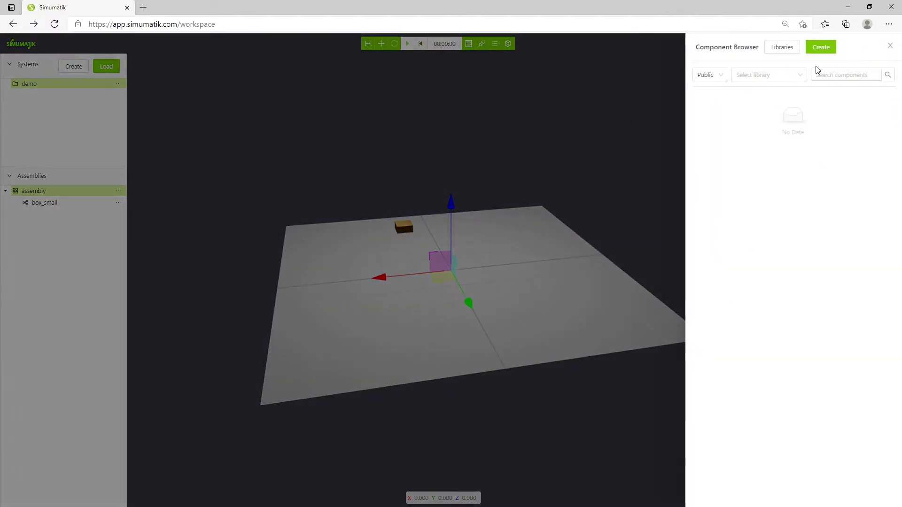
{"action": "left_click", "coordinate": [717, 76]}
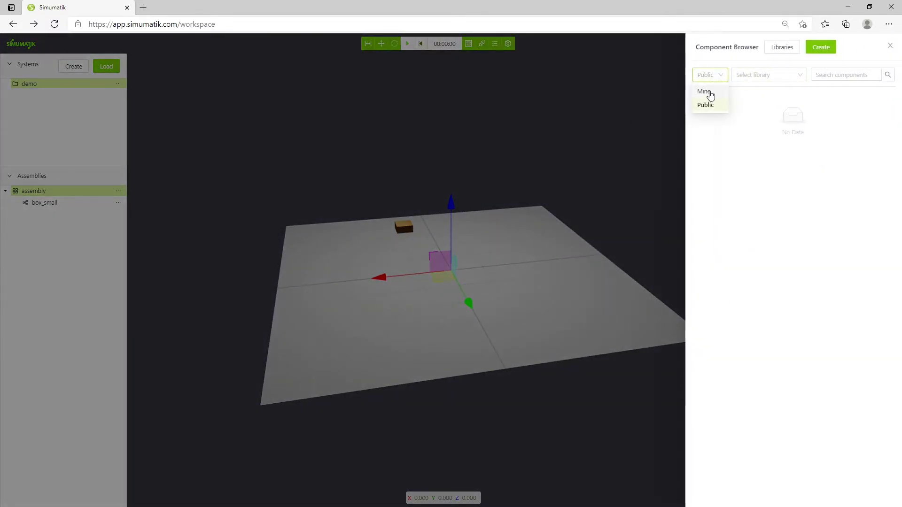
{"action": "left_click", "coordinate": [704, 91]}
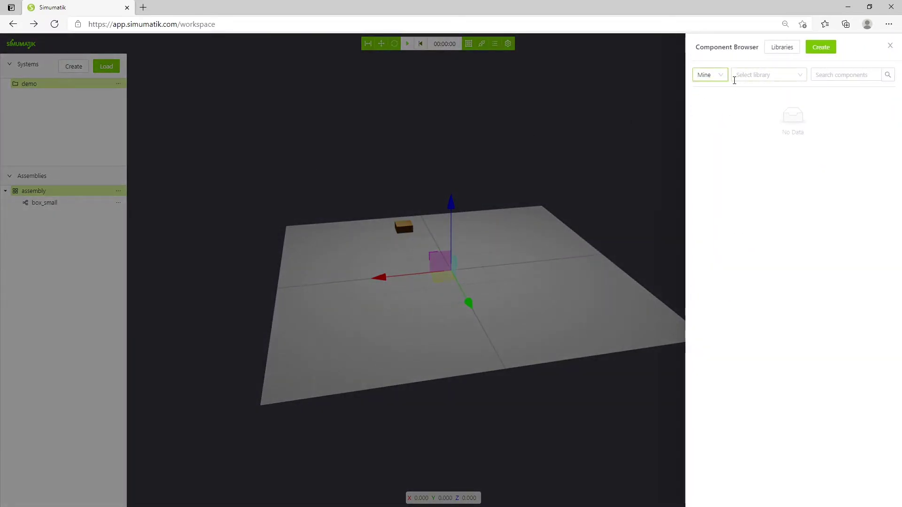
{"action": "left_click", "coordinate": [796, 75]}
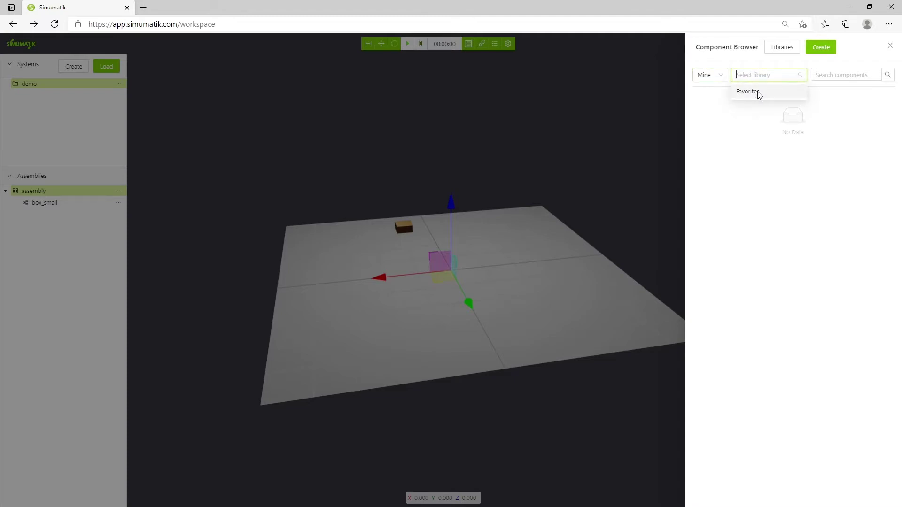
{"action": "left_click", "coordinate": [758, 92]}
{"action": "left_click", "coordinate": [753, 105]}
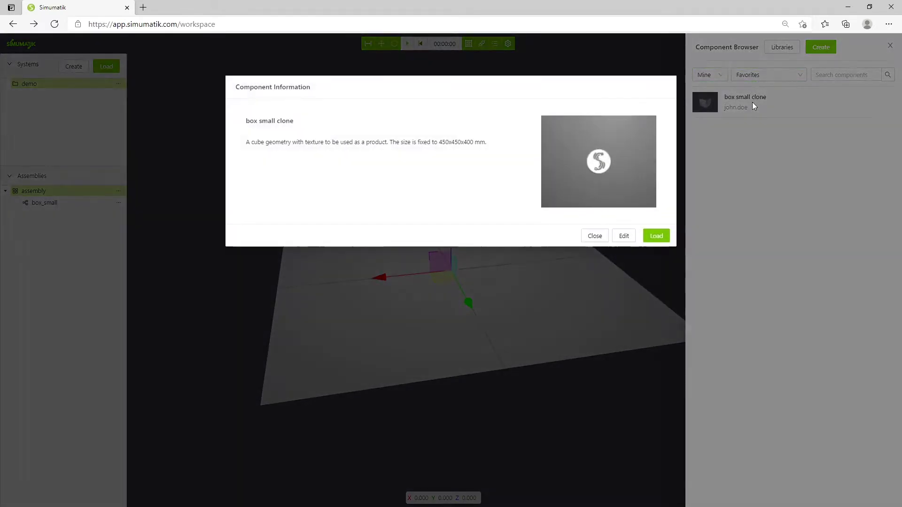
{"action": "left_click", "coordinate": [656, 235]}
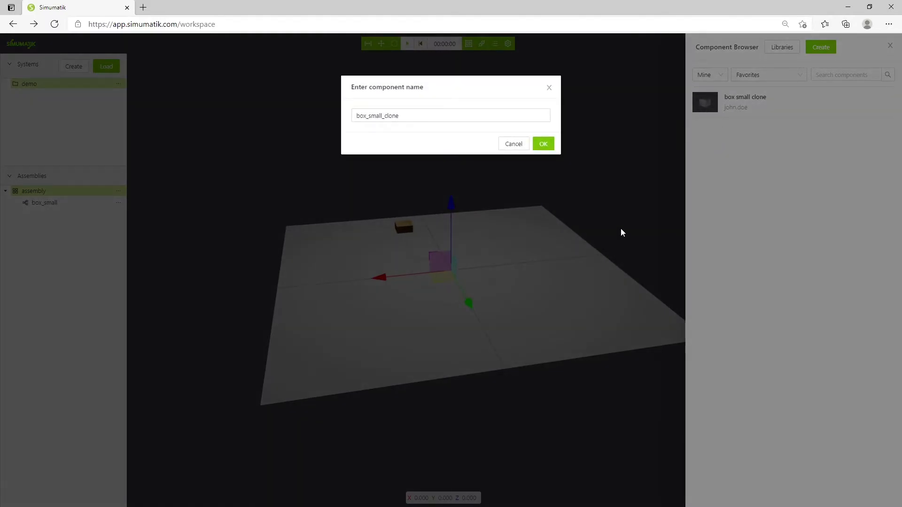
{"action": "left_click", "coordinate": [542, 144]}
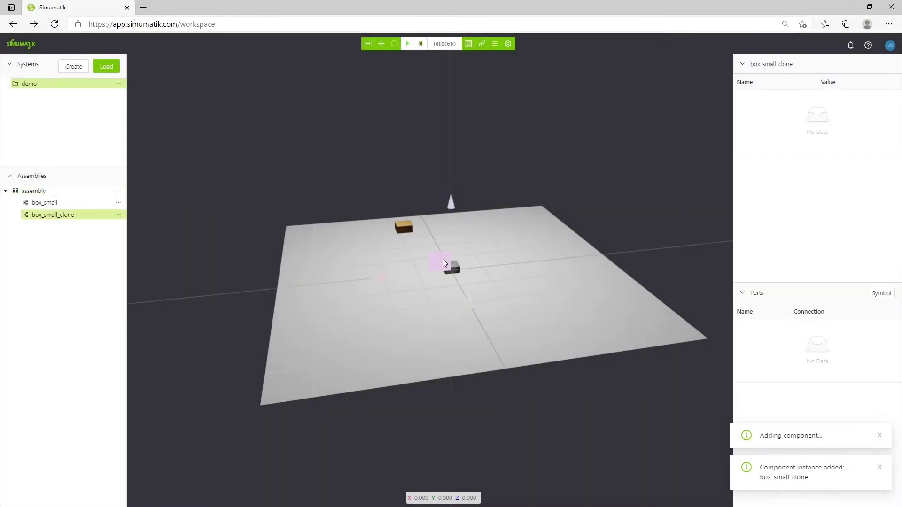
- Place box_small_clone beside the orange box, then run and reset the physics emulation
{"action": "left_click", "coordinate": [406, 229]}
{"action": "scroll", "coordinate": [465, 259], "scroll_direction": "up", "scroll_amount": 2}
{"action": "left_click_drag", "start_coordinate": [461, 258], "coordinate": [425, 235]}
{"action": "left_click", "coordinate": [407, 43]}
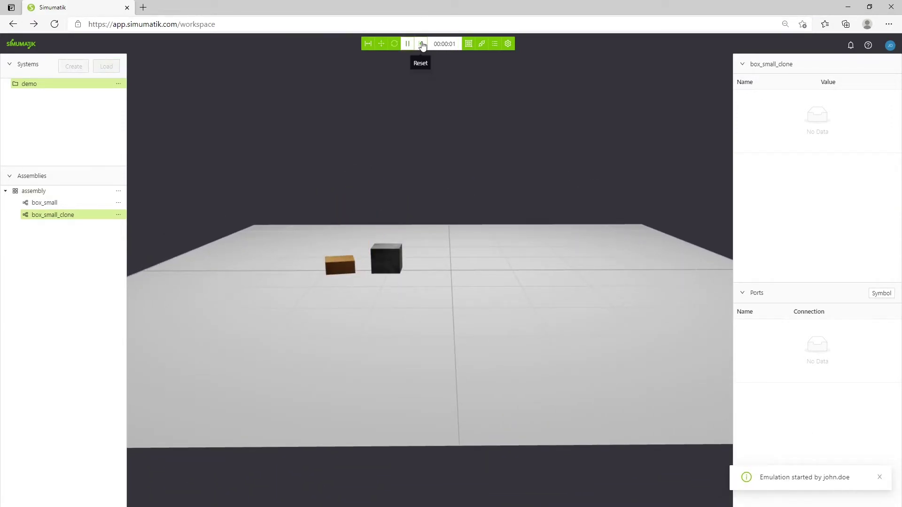
{"action": "left_click", "coordinate": [422, 44]}
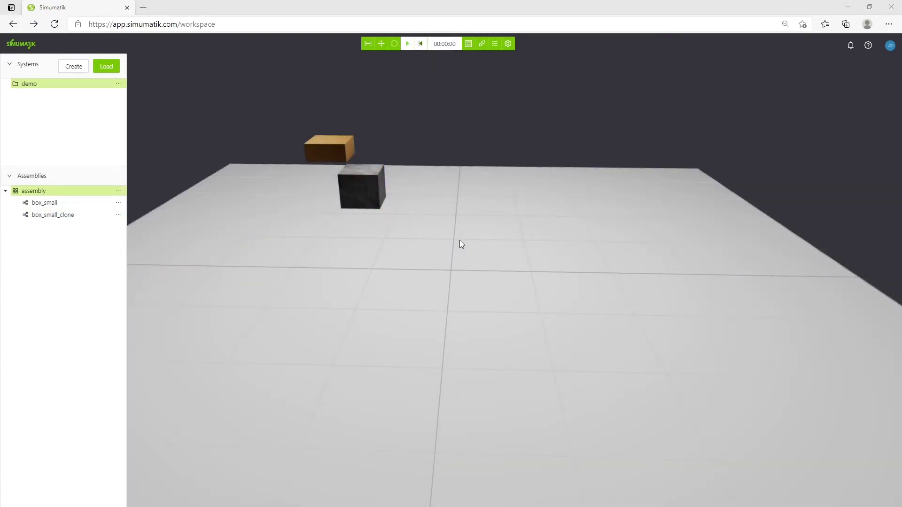
- Create a brand-new component named 'New comp' from the assembly's Add Component panel
{"action": "left_click", "coordinate": [118, 191]}
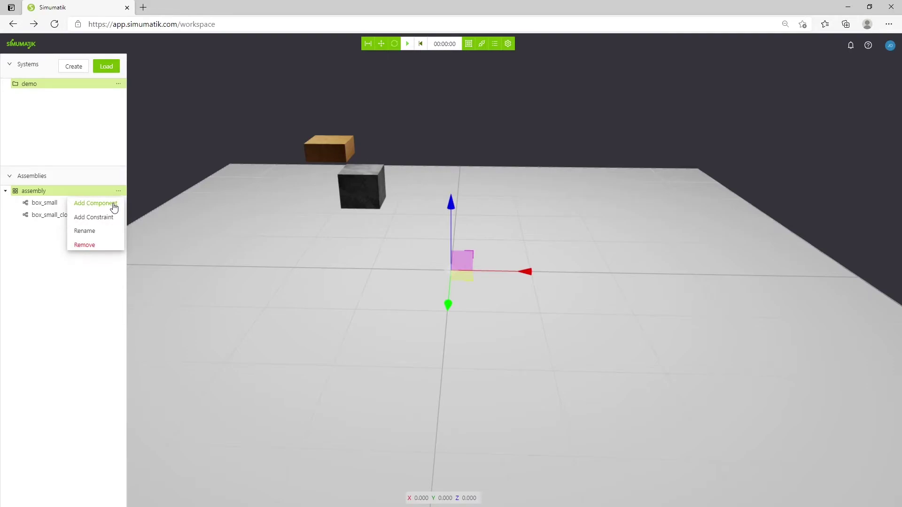
{"action": "left_click", "coordinate": [114, 207]}
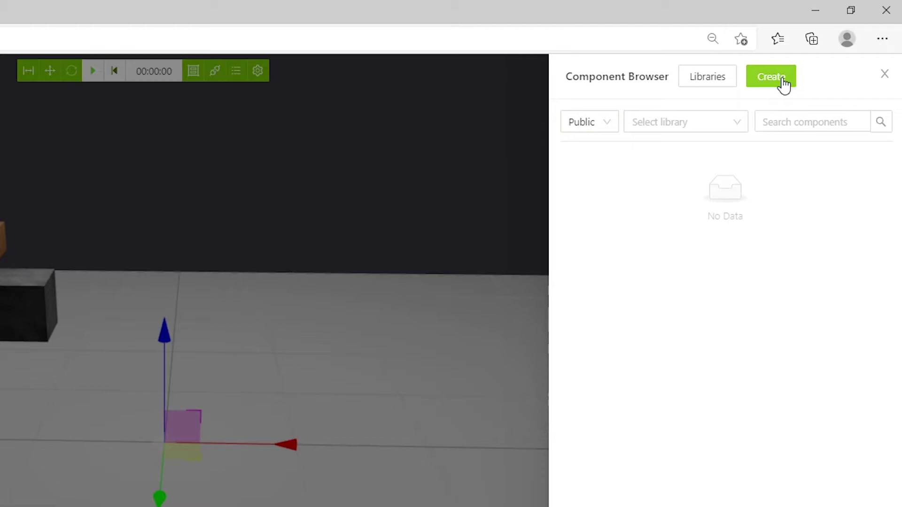
{"action": "left_click", "coordinate": [783, 83]}
{"action": "left_click", "coordinate": [174, 184]}
{"action": "type", "text": "New comp"}
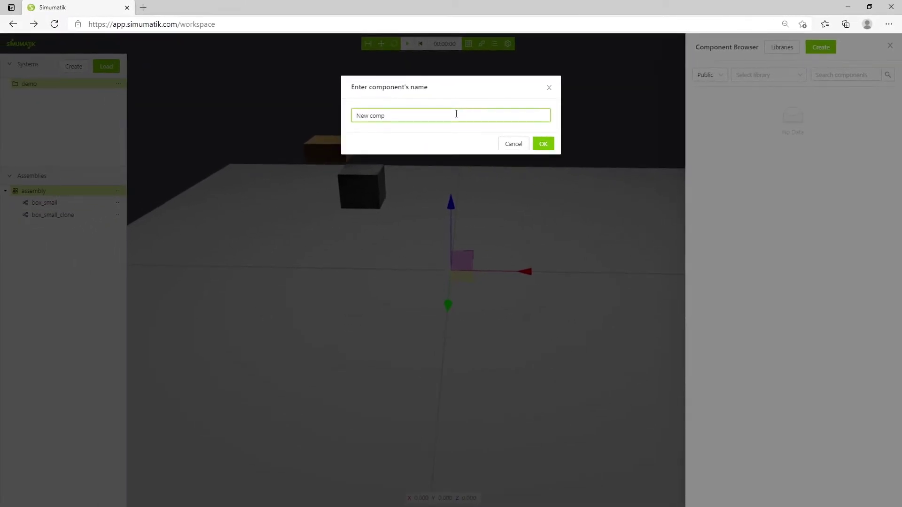
{"action": "key", "text": "Return"}
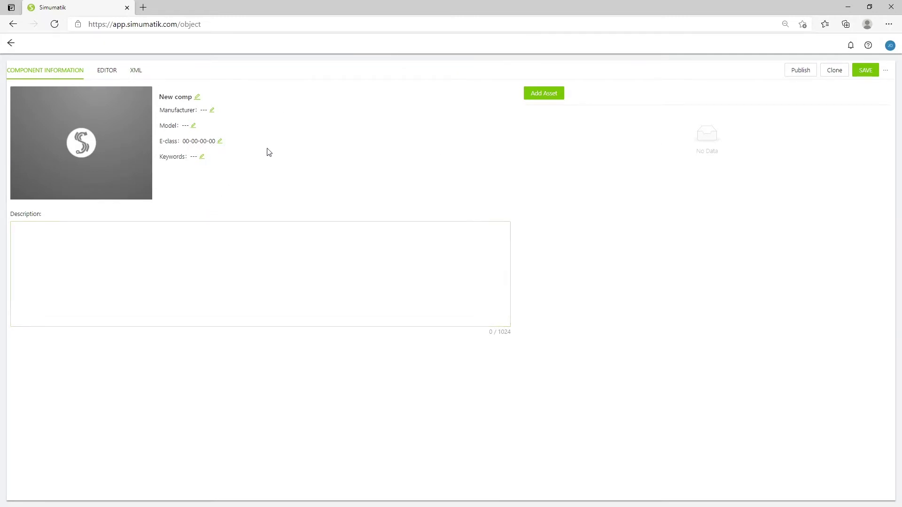
- Open New comp in the editor and expand base_link > visual > geometry to show the default box
{"action": "left_click", "coordinate": [107, 70]}
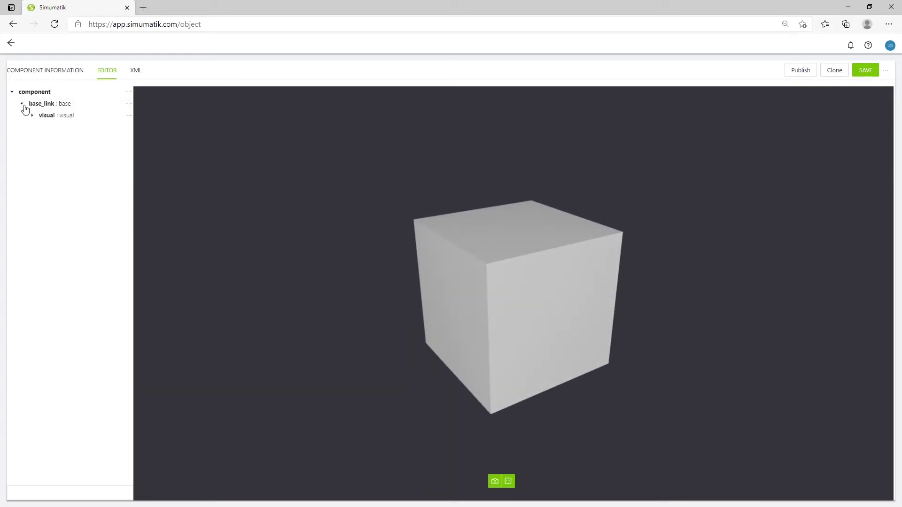
{"action": "left_click", "coordinate": [32, 117]}
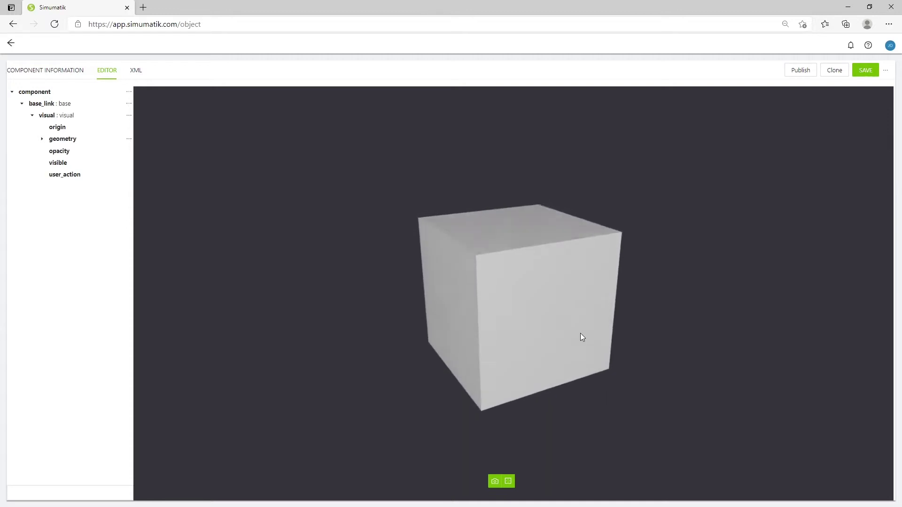
{"action": "mouse_move", "coordinate": [581, 334]}
{"action": "left_mouse_down"}
{"action": "mouse_move", "coordinate": [555, 323]}
{"action": "mouse_move", "coordinate": [588, 336]}
{"action": "left_mouse_up"}
{"action": "scroll", "coordinate": [589, 338], "scroll_direction": "up", "scroll_amount": 3}
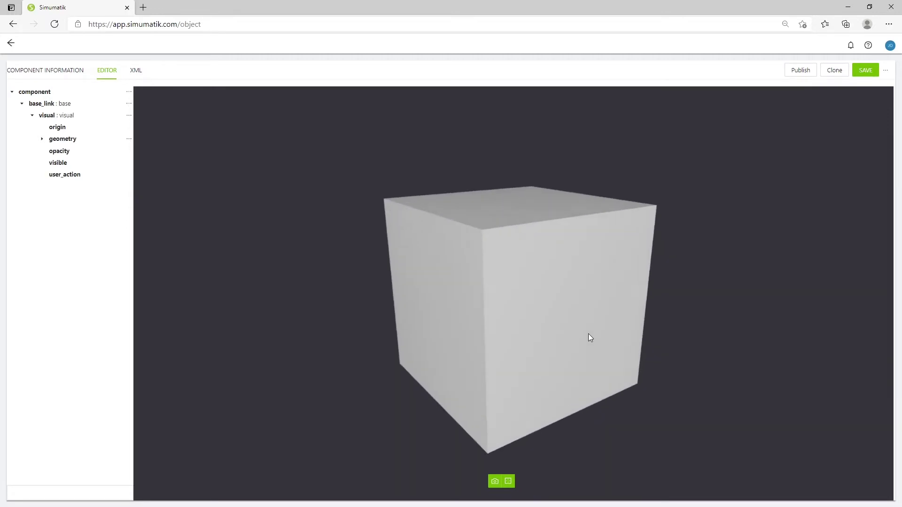
{"action": "scroll", "coordinate": [589, 338], "scroll_direction": "down", "scroll_amount": 2}
{"action": "left_click", "coordinate": [42, 140]}
{"action": "left_click_drag", "start_coordinate": [335, 242], "coordinate": [481, 313]}
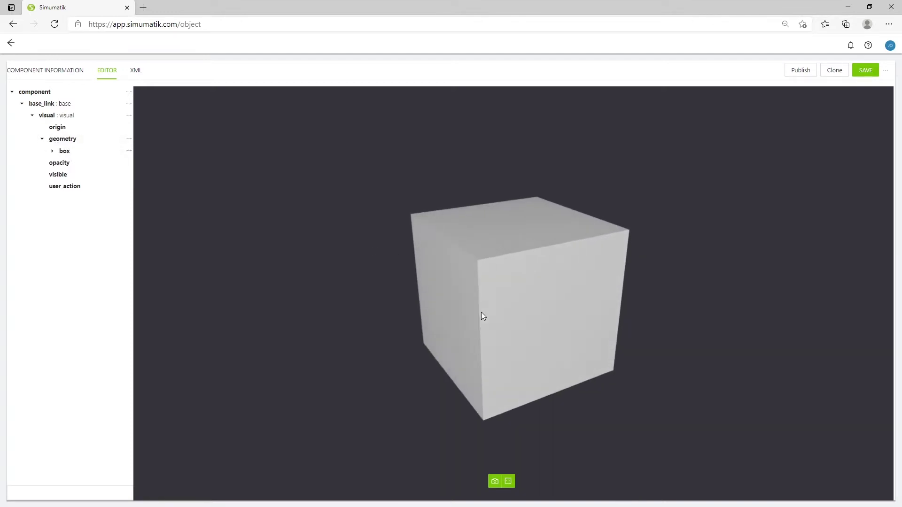
- Upload logo.glb as a file asset of New comp
{"action": "left_click", "coordinate": [48, 71]}
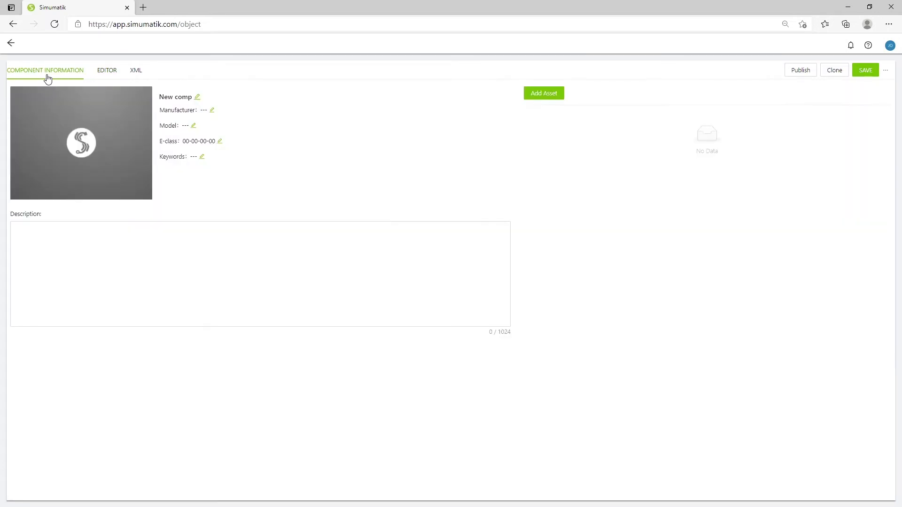
{"action": "left_click", "coordinate": [540, 94]}
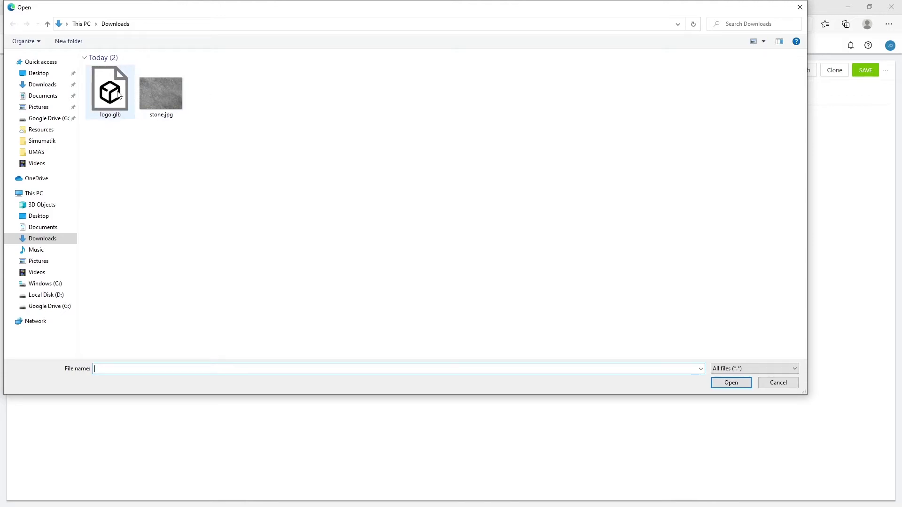
{"action": "double_click", "coordinate": [118, 94]}
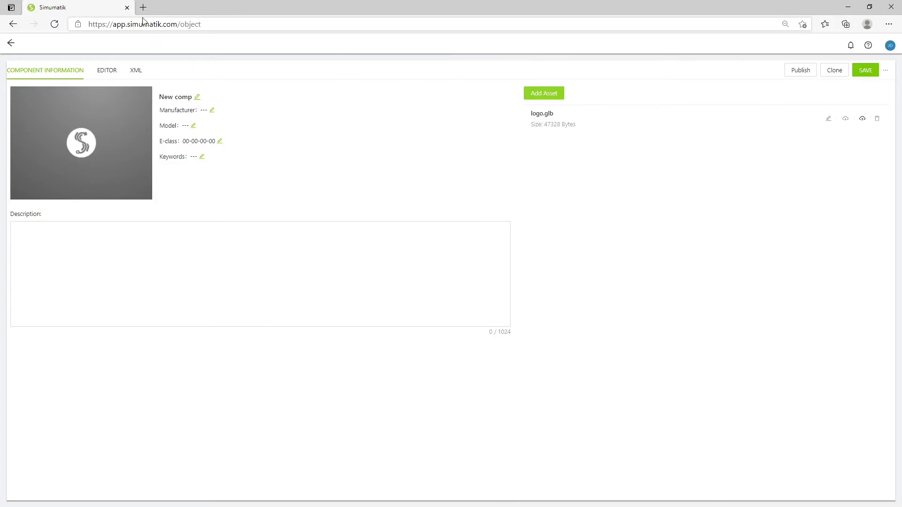
- Change the visual geometry from box to mesh and choose logo.glb as its model
{"action": "left_click", "coordinate": [112, 72]}
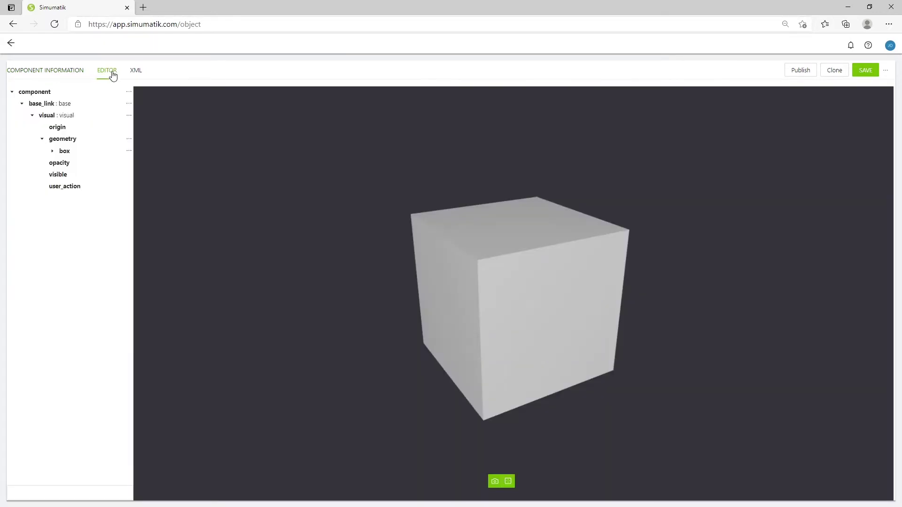
{"action": "left_click", "coordinate": [62, 141]}
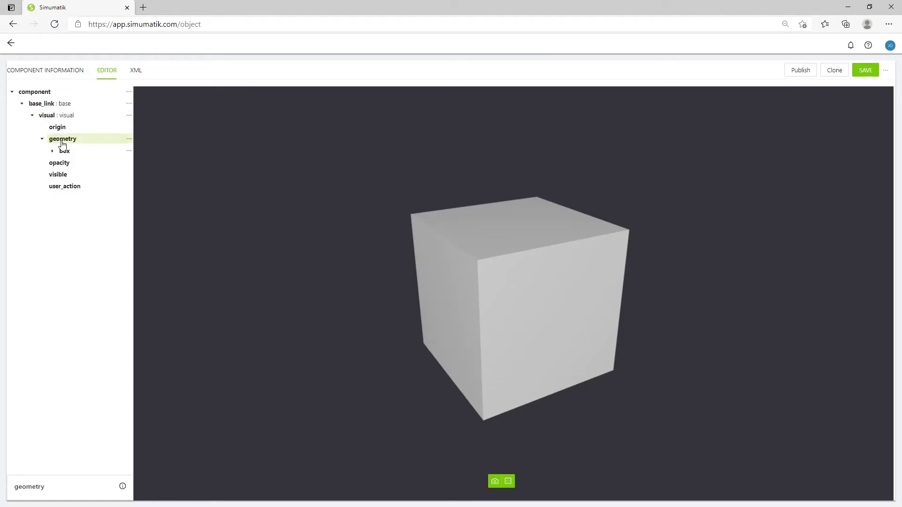
{"action": "left_click", "coordinate": [128, 141]}
{"action": "left_click", "coordinate": [136, 197]}
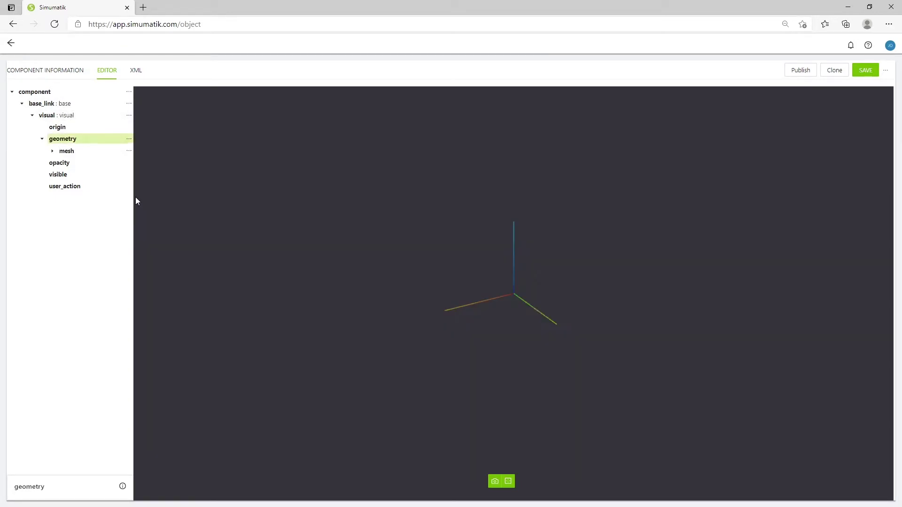
{"action": "left_click", "coordinate": [52, 151]}
{"action": "left_click", "coordinate": [76, 162]}
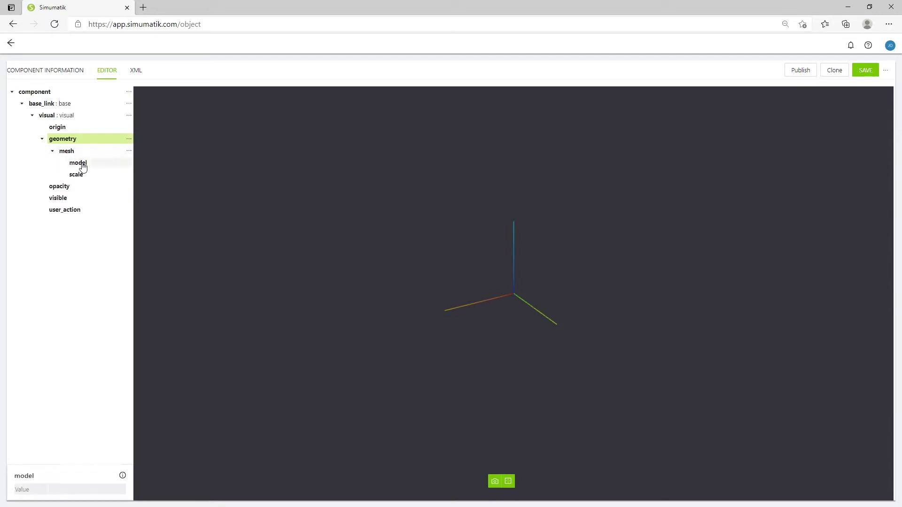
{"action": "left_click", "coordinate": [49, 491]}
{"action": "left_click", "coordinate": [405, 115]}
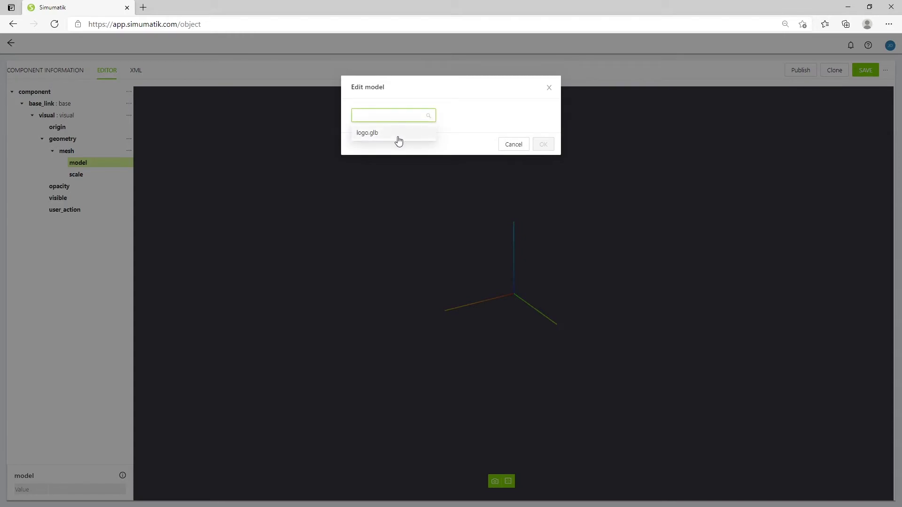
{"action": "left_click", "coordinate": [398, 136]}
- Set the visual origin to 0 0 0 0.7071 0 0 0.7071 so the logo stands upright
{"action": "left_click", "coordinate": [541, 144]}
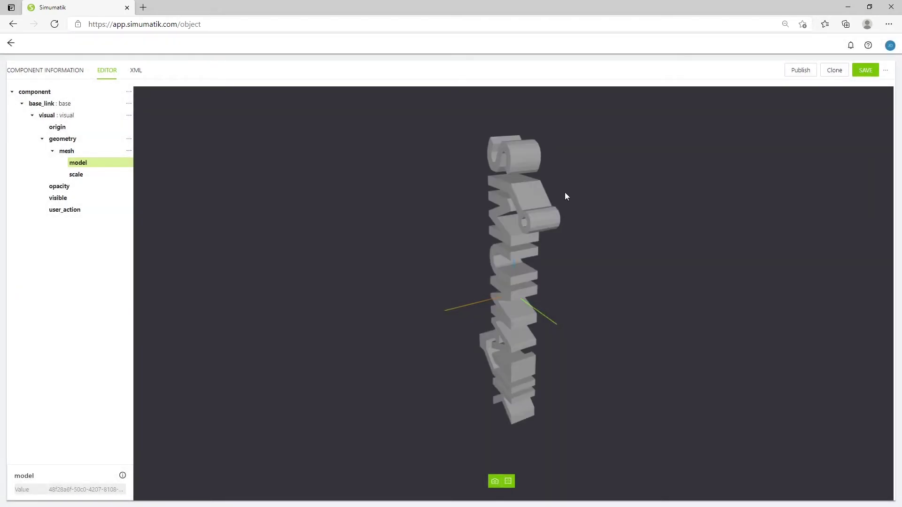
{"action": "left_click_drag", "start_coordinate": [566, 196], "coordinate": [666, 256]}
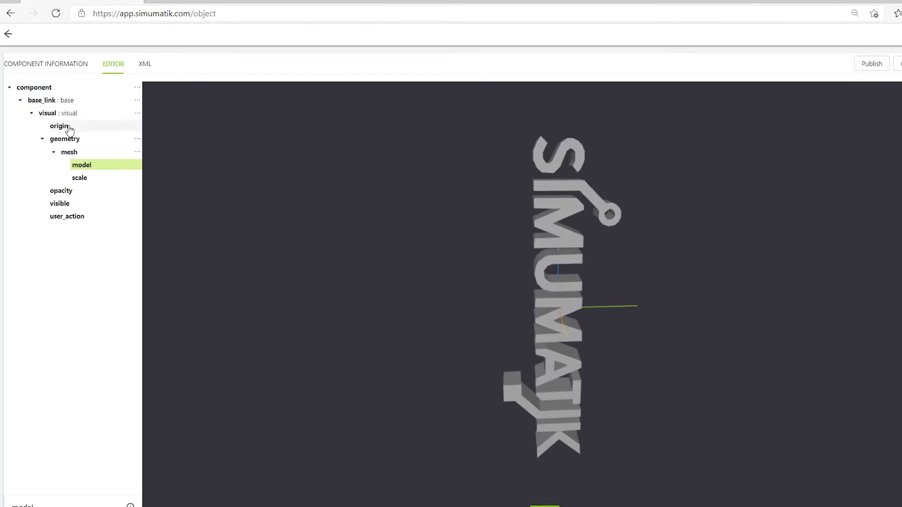
{"action": "left_click", "coordinate": [69, 127]}
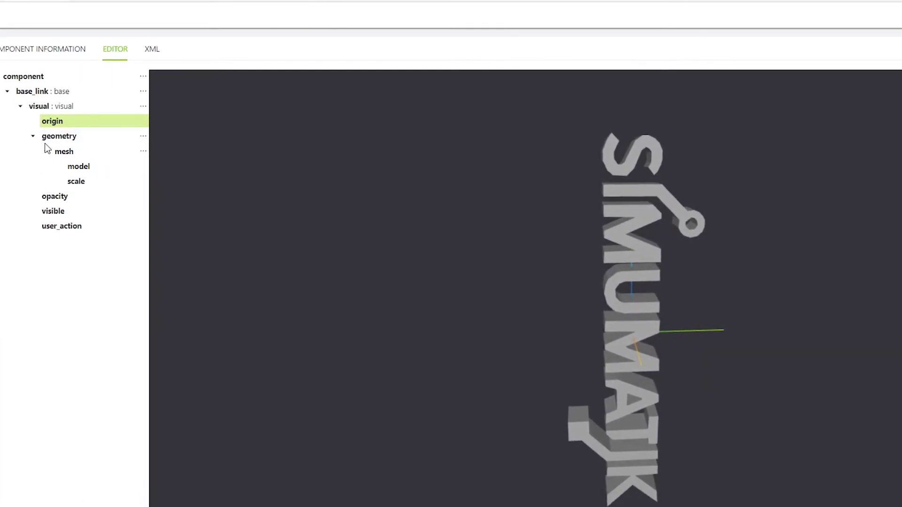
{"action": "left_click", "coordinate": [54, 121]}
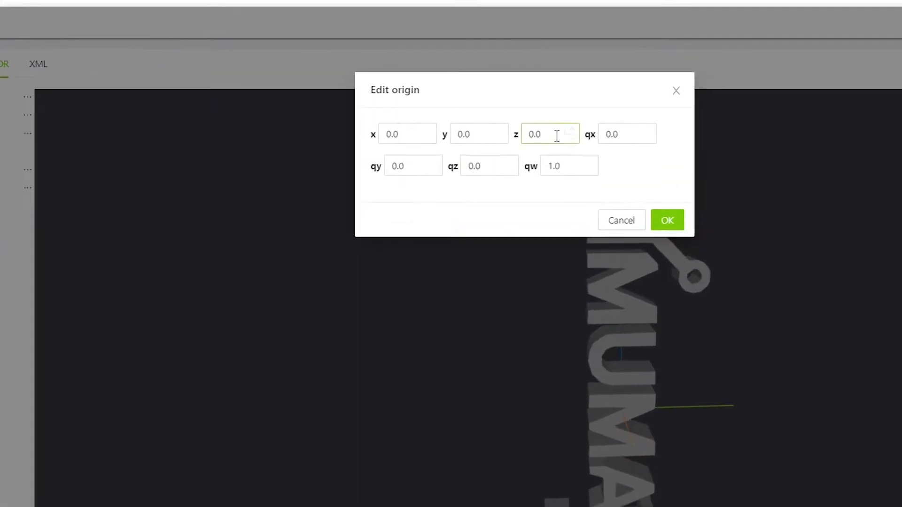
{"action": "left_click_drag", "start_coordinate": [590, 198], "coordinate": [588, 201]}
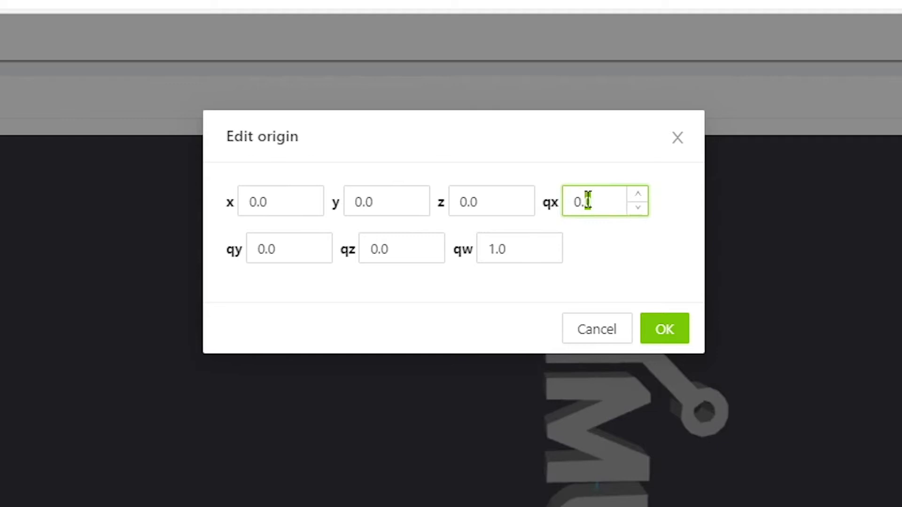
{"action": "type", "text": "7071"}
{"action": "left_click_drag", "start_coordinate": [606, 199], "coordinate": [611, 197]}
{"action": "double_click", "coordinate": [609, 198]}
{"action": "key", "text": "ctrl+c"}
{"action": "double_click", "coordinate": [501, 249]}
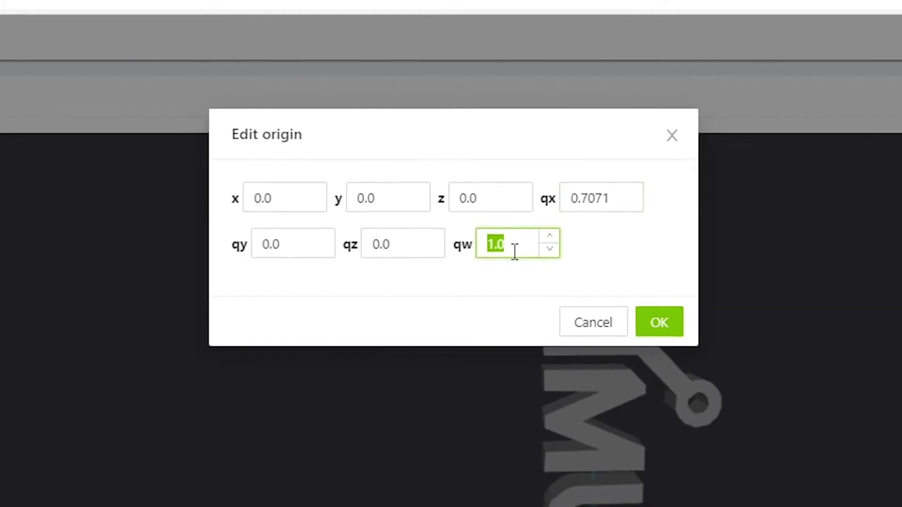
{"action": "key", "text": "ctrl+v"}
{"action": "left_click", "coordinate": [664, 329]}
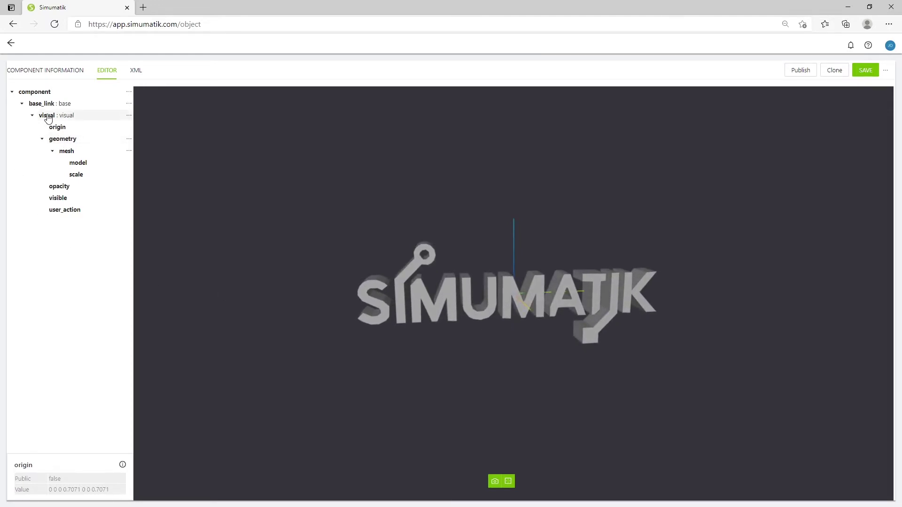
- Add a material to the logo's visual and open its colour value
{"action": "left_click", "coordinate": [129, 115]}
{"action": "left_click", "coordinate": [147, 156]}
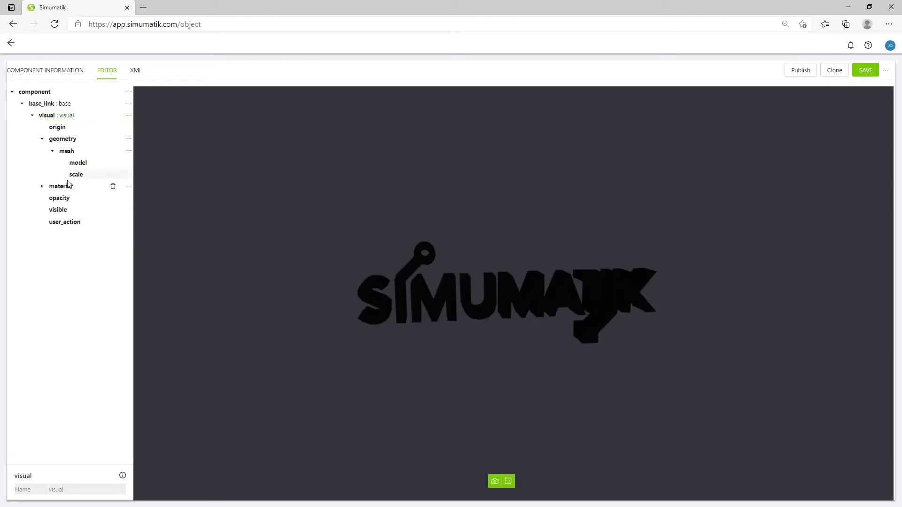
{"action": "left_click", "coordinate": [42, 186]}
{"action": "left_click", "coordinate": [67, 198]}
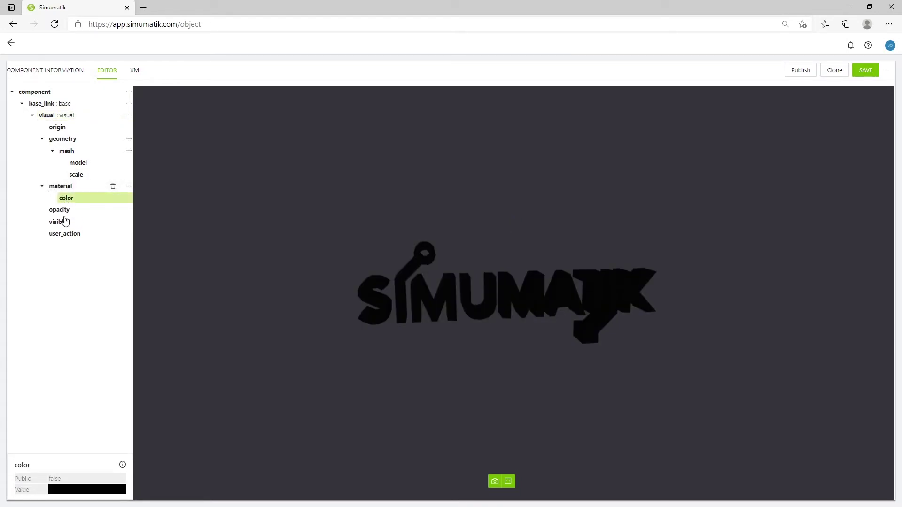
{"action": "left_click", "coordinate": [78, 489]}
- Set the material colour to R 51, G 153, B 0 and save New comp
{"action": "left_click", "coordinate": [361, 113]}
{"action": "left_click", "coordinate": [376, 206]}
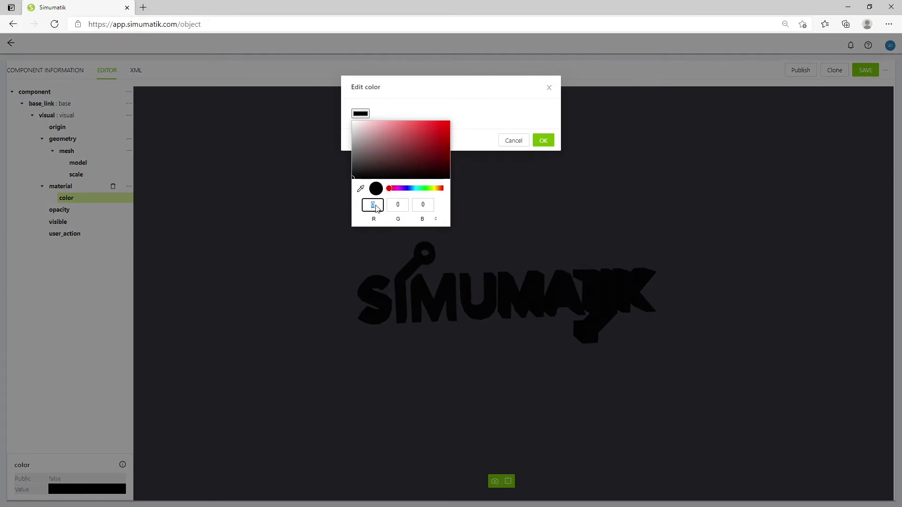
{"action": "type", "text": "51"}
{"action": "left_click", "coordinate": [395, 207]}
{"action": "type", "text": "153"}
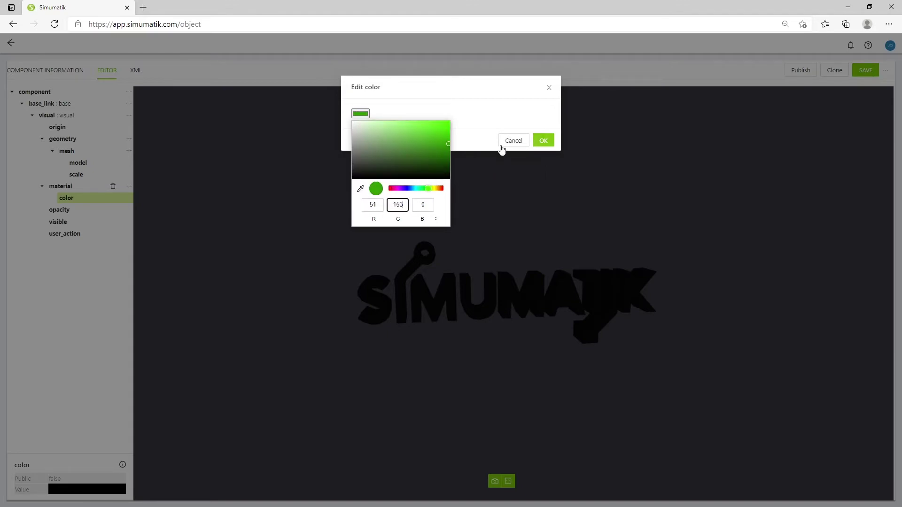
{"action": "left_click", "coordinate": [466, 131]}
{"action": "left_click", "coordinate": [542, 140]}
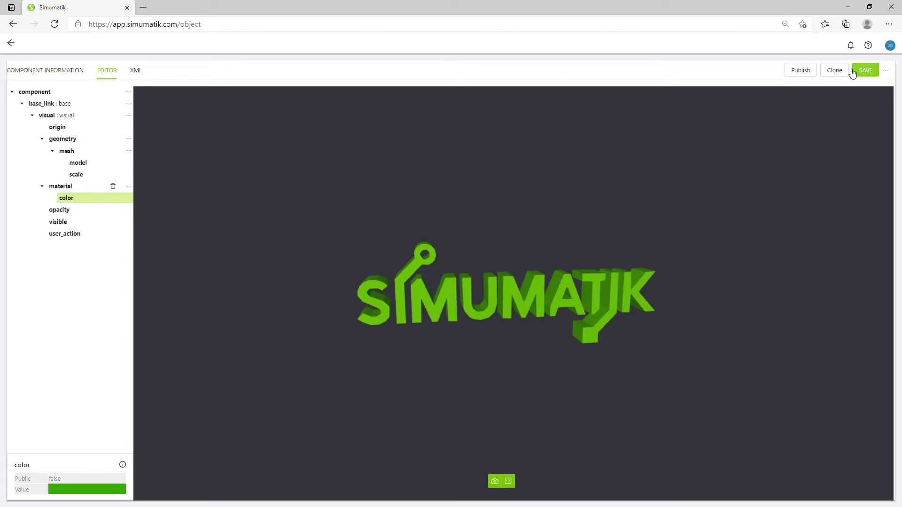
{"action": "left_click", "coordinate": [72, 73]}
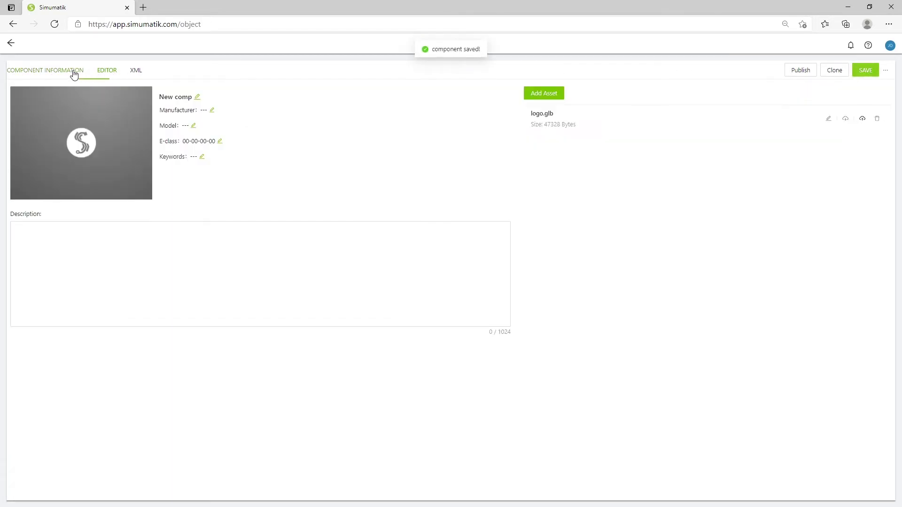
- Enter the manufacturer name and the keywords Logo, Simumatik
{"action": "left_click", "coordinate": [214, 110]}
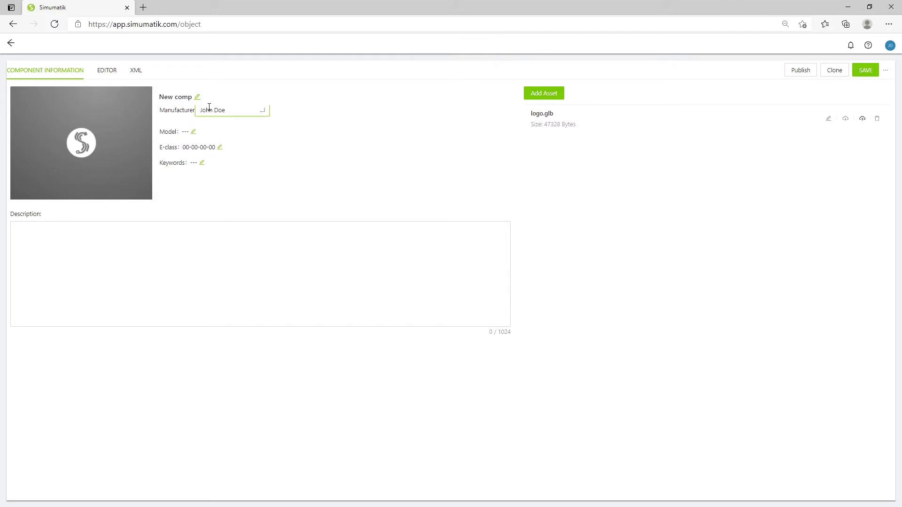
{"action": "key", "text": "Return"}
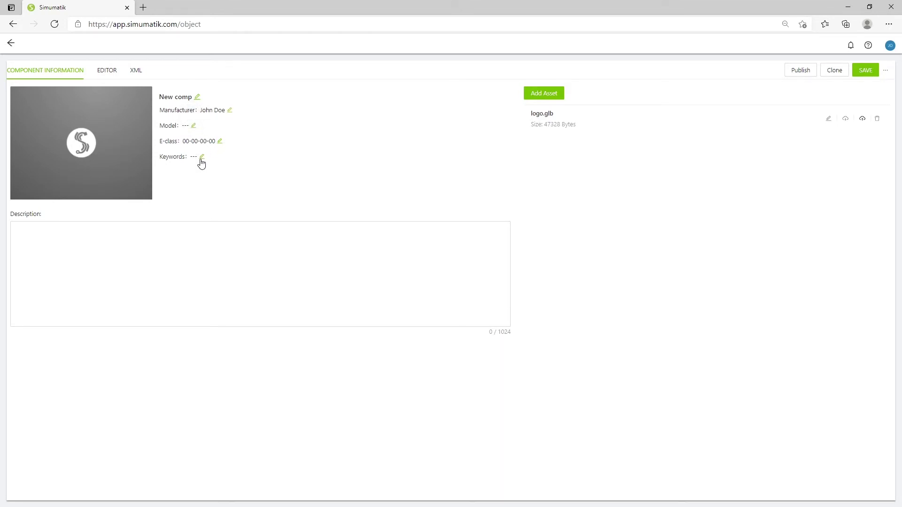
{"action": "left_click", "coordinate": [201, 158]}
{"action": "left_click", "coordinate": [229, 236]}
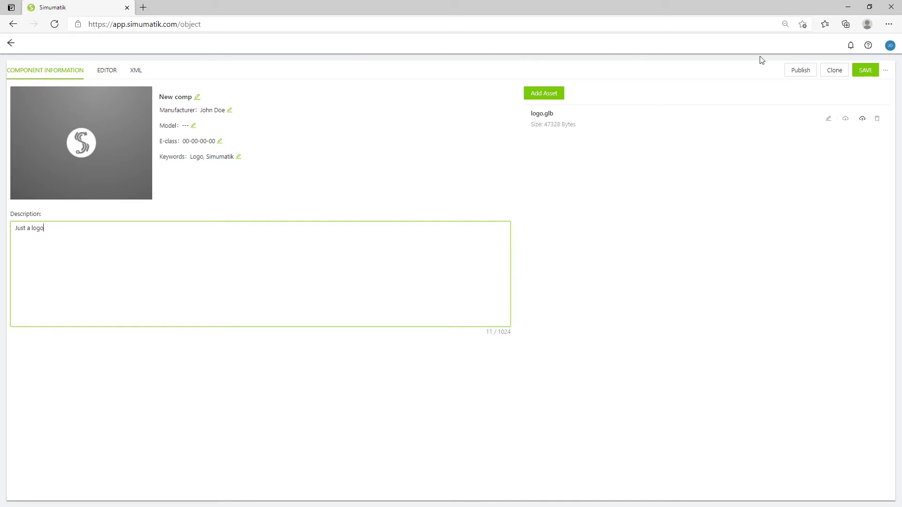
- Add the description 'Just a logo', save the details, and go back
{"action": "left_click", "coordinate": [716, 253]}
{"action": "left_click", "coordinate": [861, 74]}
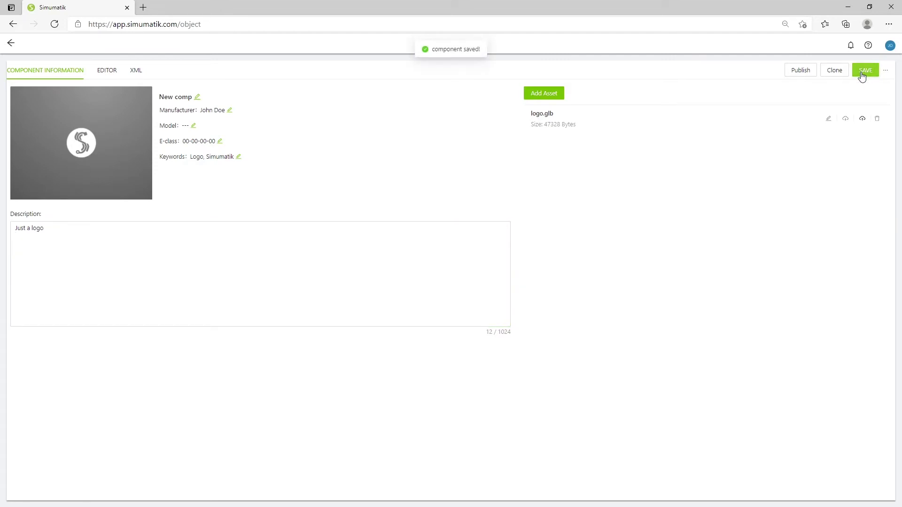
{"action": "left_click", "coordinate": [12, 44]}
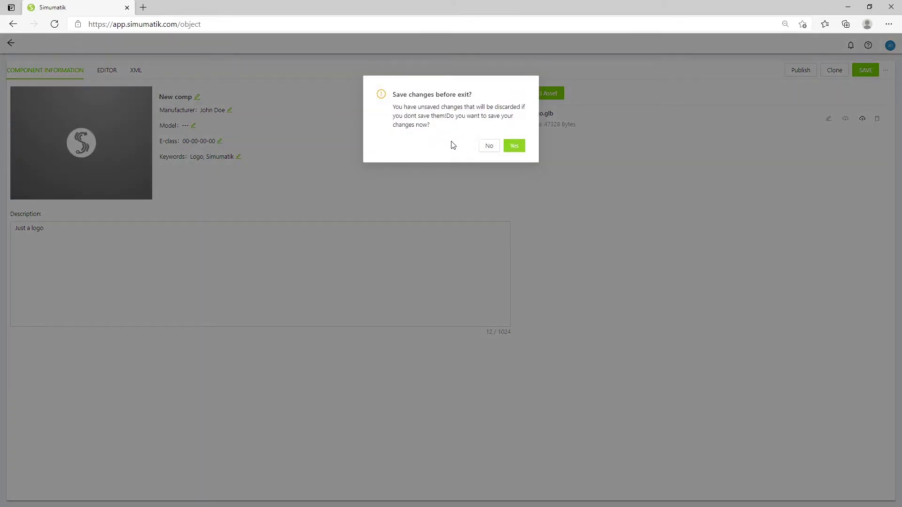
- Save the component changes and browse your own components in the Favorites library
{"action": "left_click", "coordinate": [515, 146]}
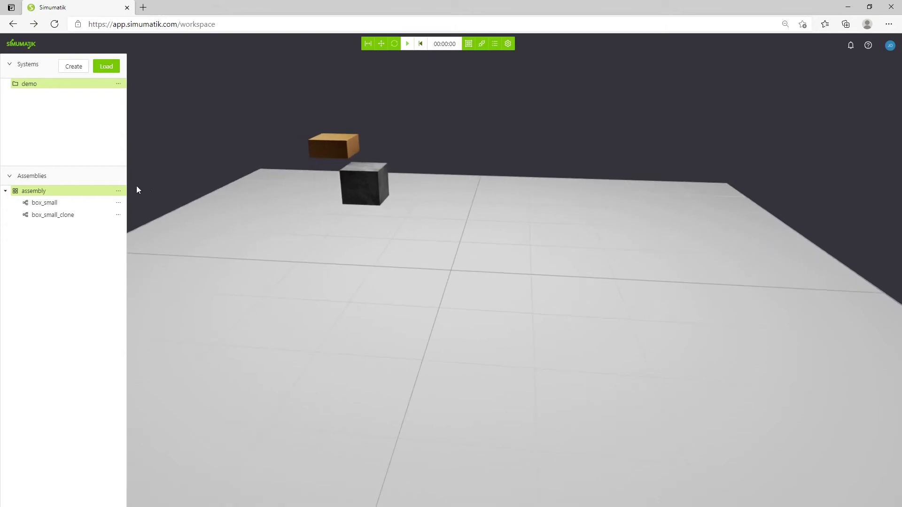
{"action": "left_click", "coordinate": [120, 193]}
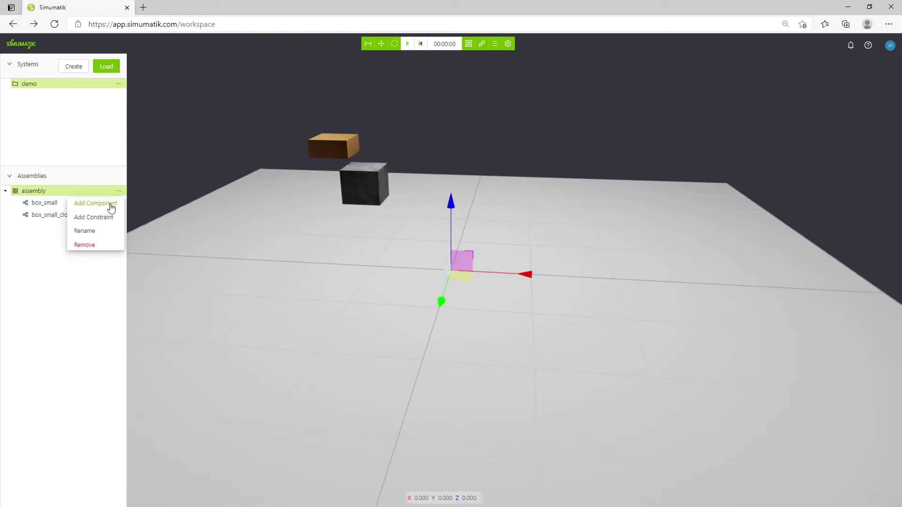
{"action": "left_click", "coordinate": [111, 207]}
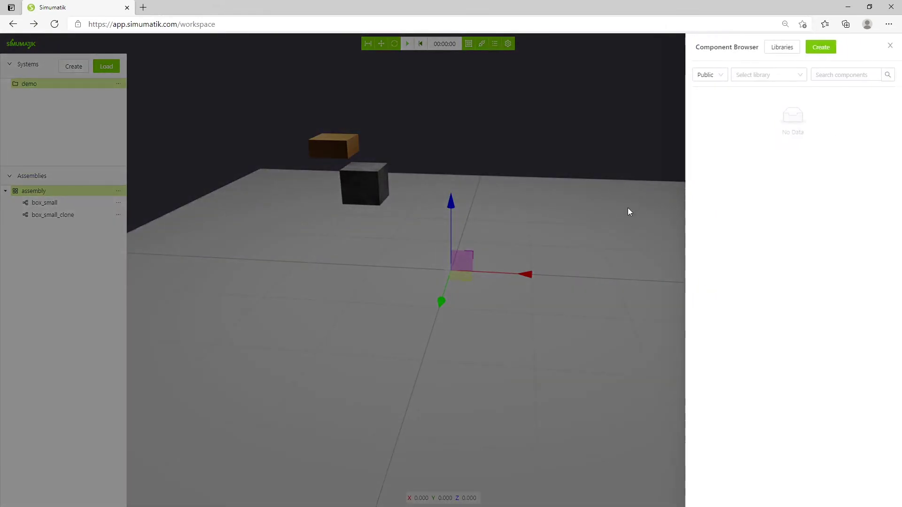
{"action": "left_click", "coordinate": [725, 79]}
{"action": "left_click", "coordinate": [719, 92]}
{"action": "left_click", "coordinate": [778, 76]}
{"action": "left_click", "coordinate": [778, 90]}
{"action": "left_click", "coordinate": [575, 99]}
- On the libraries page, add New comp to Favorites and open it for editing
{"action": "left_click", "coordinate": [468, 44]}
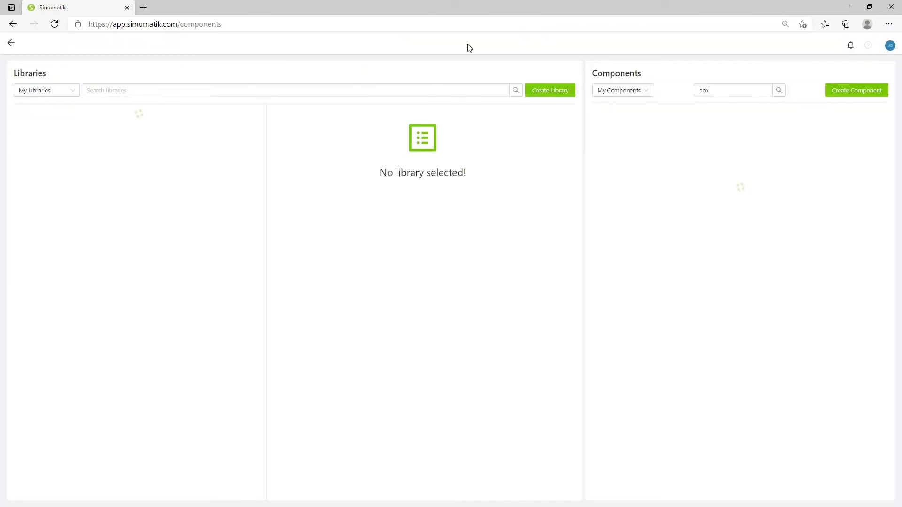
{"action": "left_click", "coordinate": [704, 89]}
{"action": "key", "text": "BackSpace"}
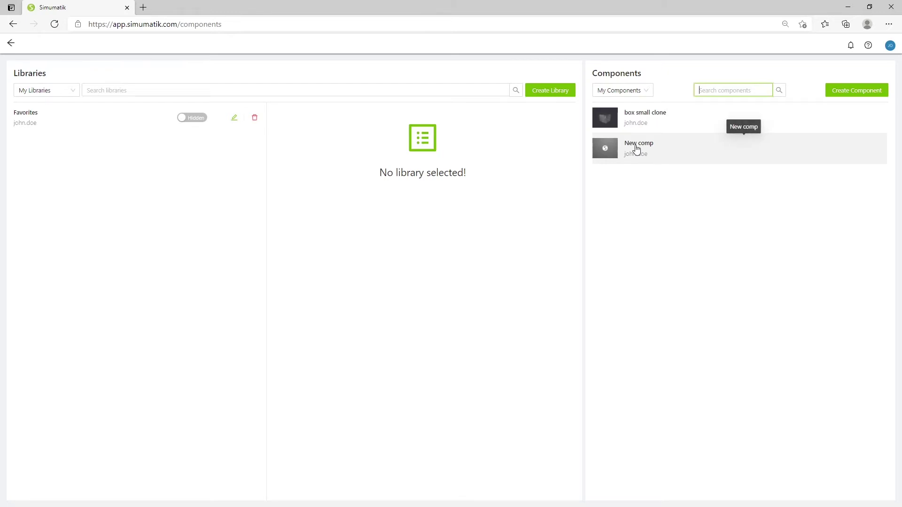
{"action": "left_click", "coordinate": [73, 115]}
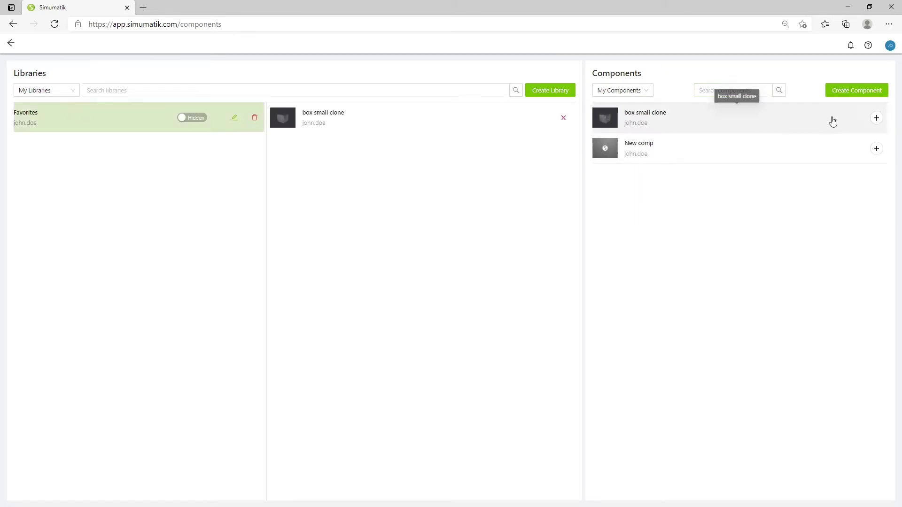
{"action": "left_click", "coordinate": [876, 149]}
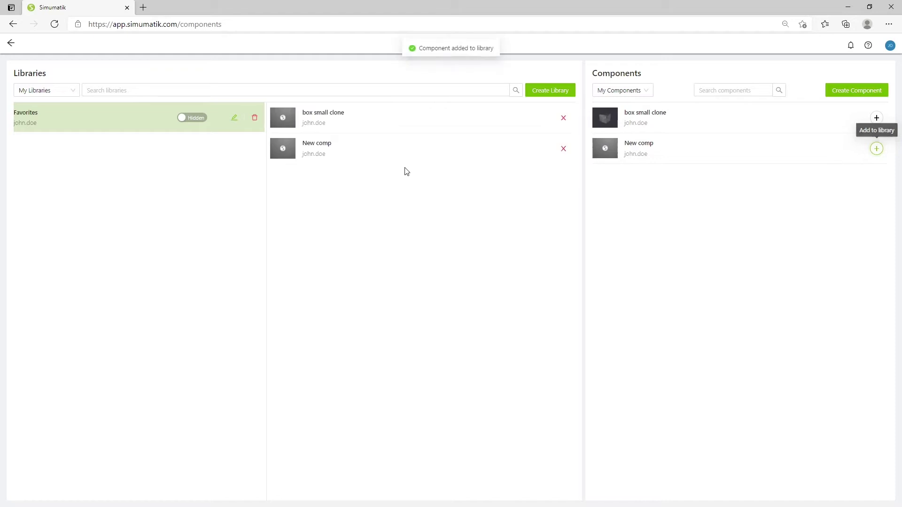
{"action": "left_click", "coordinate": [674, 148]}
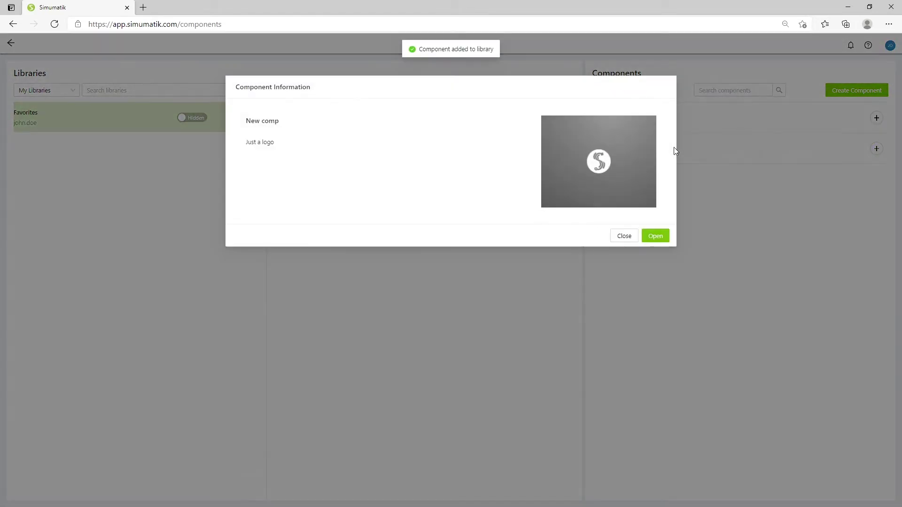
{"action": "left_click", "coordinate": [656, 237]}
- Capture and confirm a new thumbnail of the logo in the 3D editor
{"action": "left_click", "coordinate": [106, 71]}
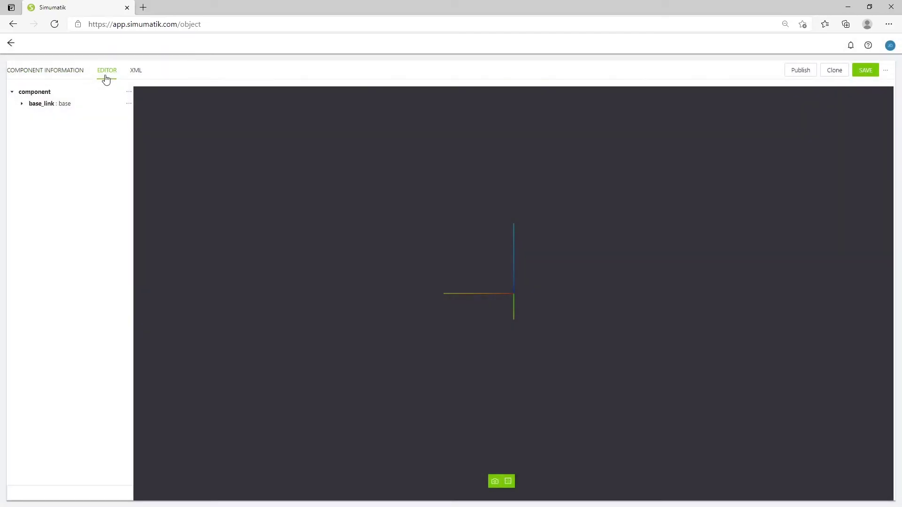
{"action": "left_click_drag", "start_coordinate": [404, 291], "coordinate": [497, 290]}
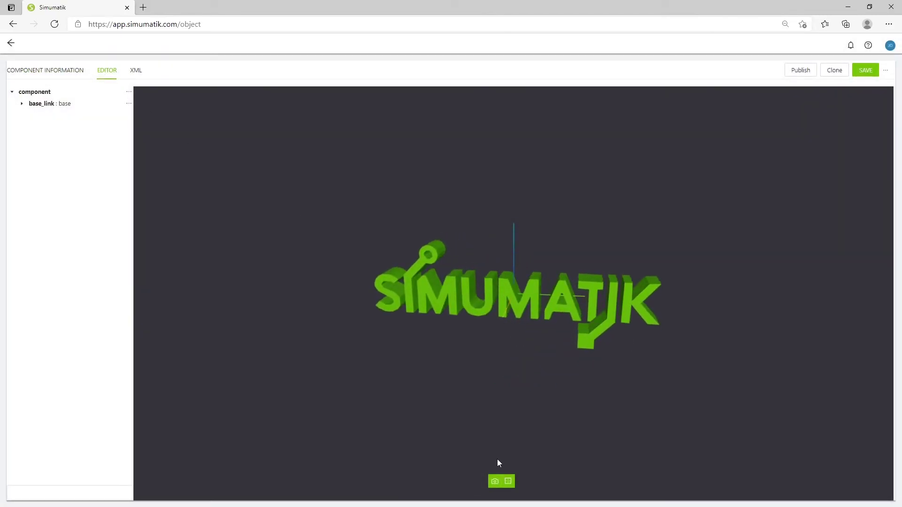
{"action": "left_click", "coordinate": [494, 484]}
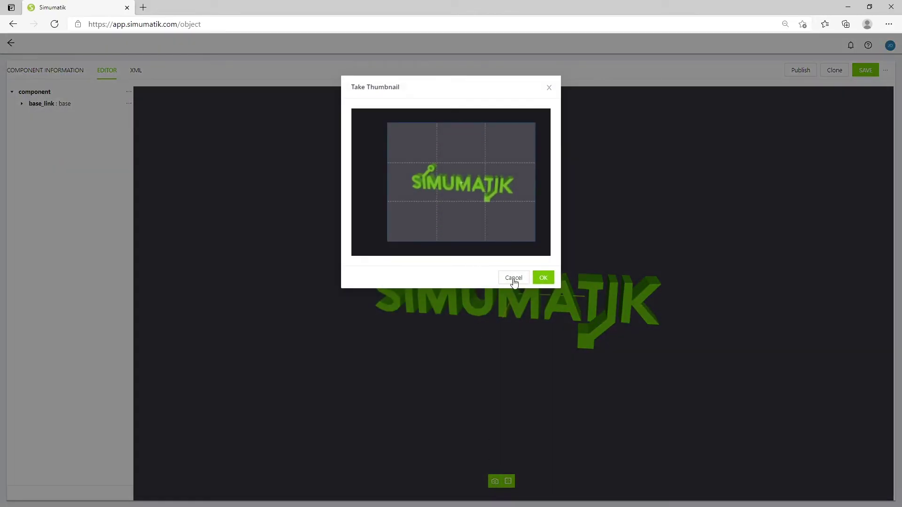
{"action": "left_click", "coordinate": [542, 278]}
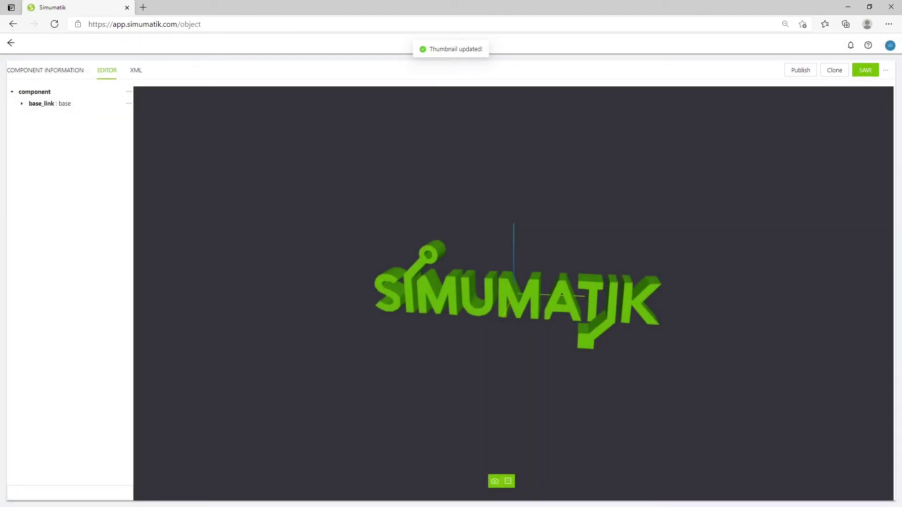
- Save New comp and go back to the components page showing Favorites
{"action": "left_click", "coordinate": [867, 72]}
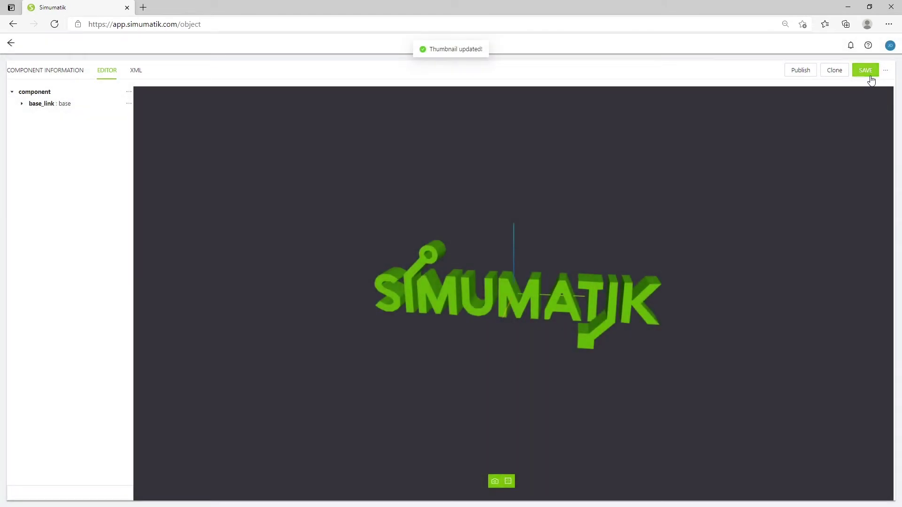
{"action": "left_click", "coordinate": [10, 45]}
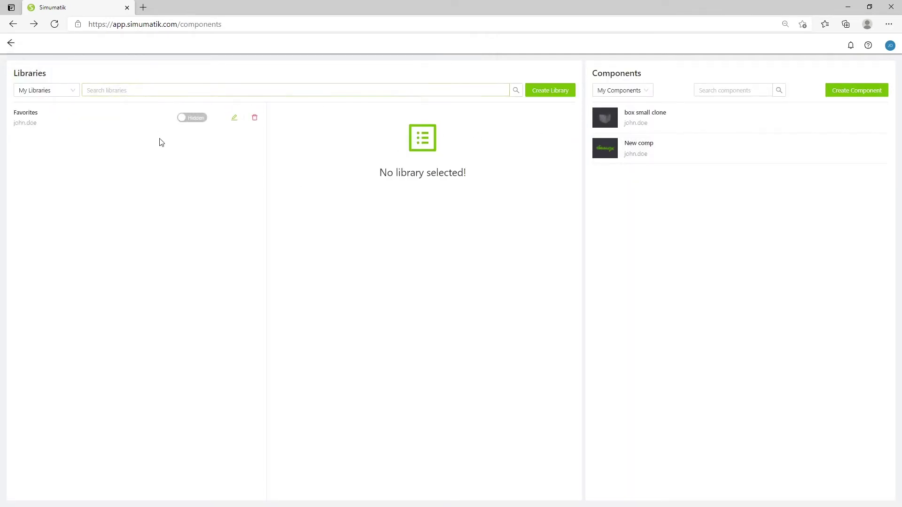
{"action": "left_click", "coordinate": [95, 126]}
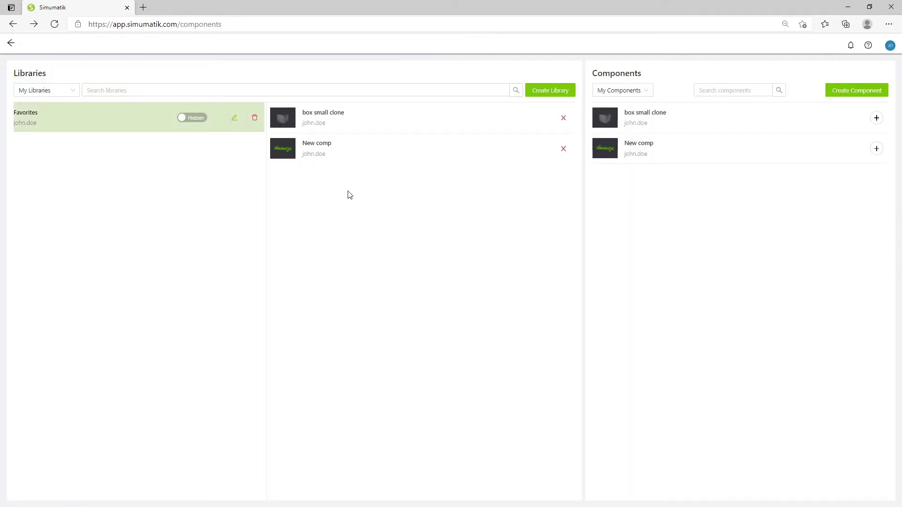
- Load New comp from Favorites into the assembly as New_comp, declining the system reload
{"action": "left_click", "coordinate": [11, 45]}
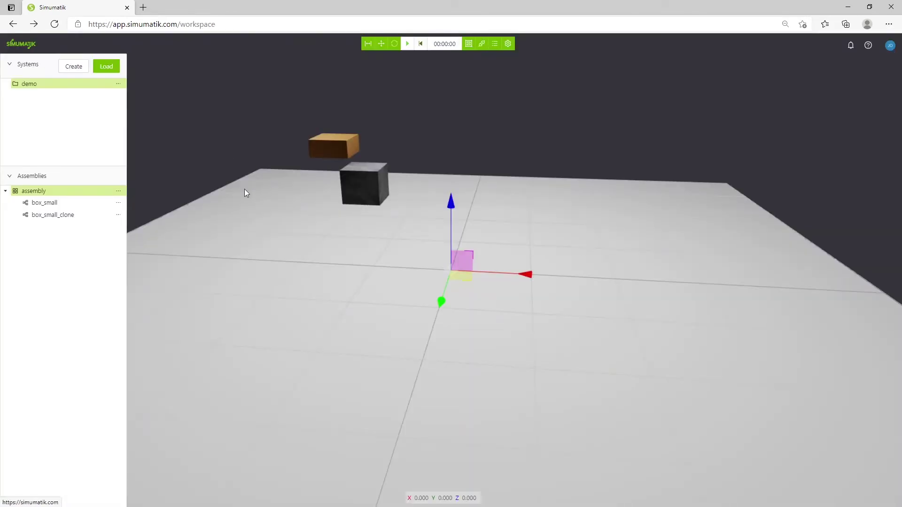
{"action": "left_click", "coordinate": [118, 191]}
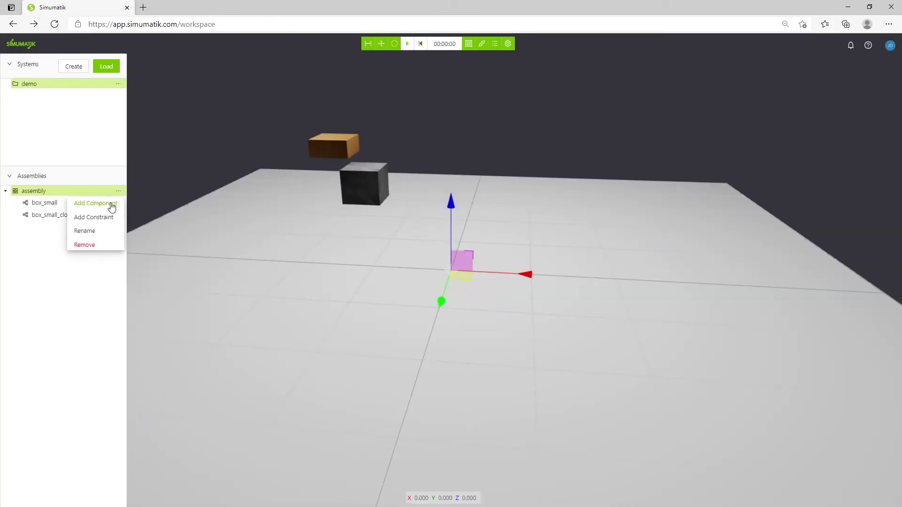
{"action": "left_click", "coordinate": [109, 203]}
{"action": "left_click", "coordinate": [793, 74]}
{"action": "left_click", "coordinate": [776, 89]}
{"action": "left_click", "coordinate": [741, 131]}
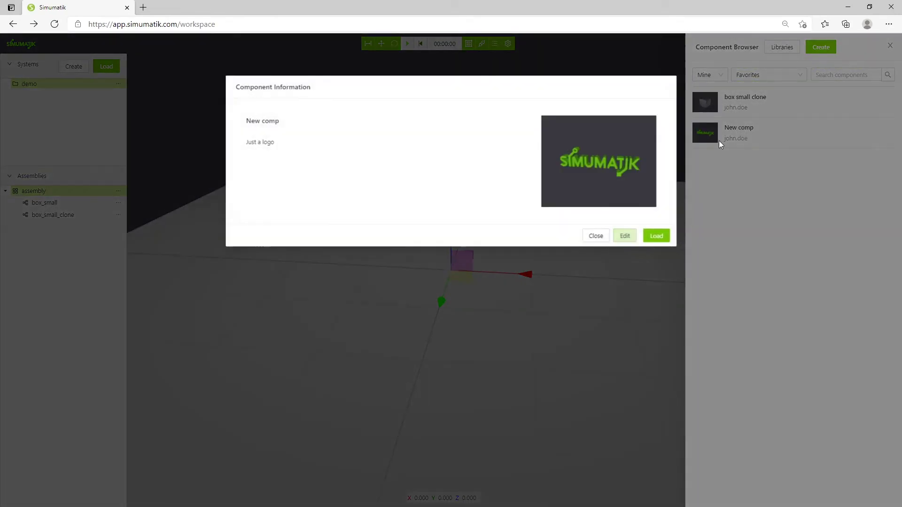
{"action": "left_click", "coordinate": [655, 235]}
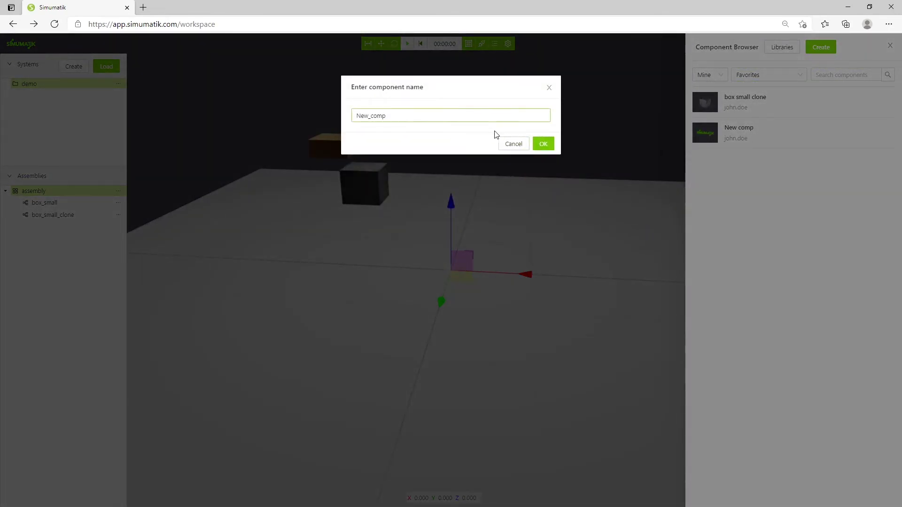
{"action": "left_click", "coordinate": [542, 143]}
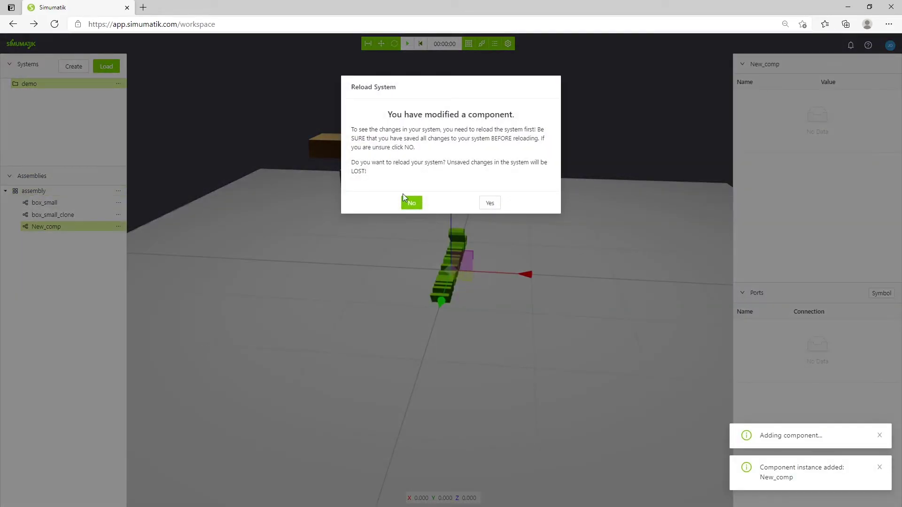
{"action": "left_click", "coordinate": [406, 201]}
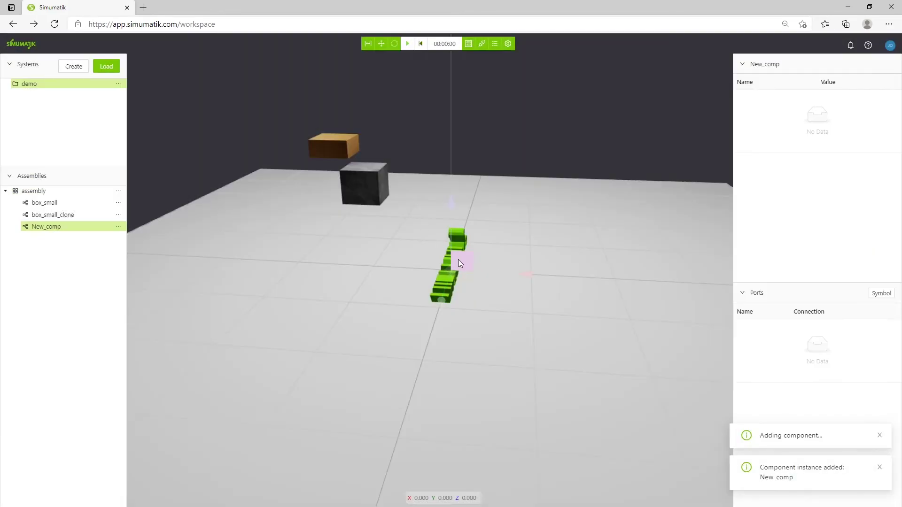
- Move the logo up behind the boxes, then run and reset the emulation twice
{"action": "left_click_drag", "start_coordinate": [466, 259], "coordinate": [502, 159]}
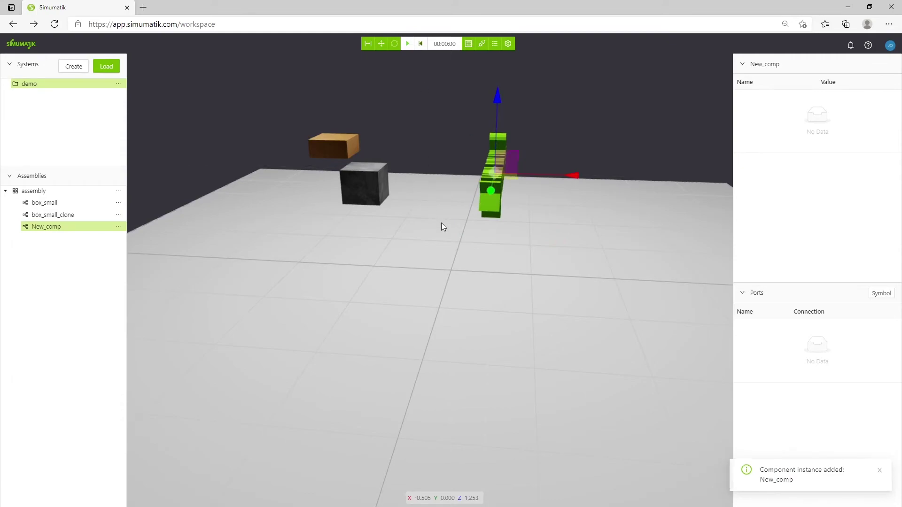
{"action": "left_click_drag", "start_coordinate": [444, 230], "coordinate": [572, 236]}
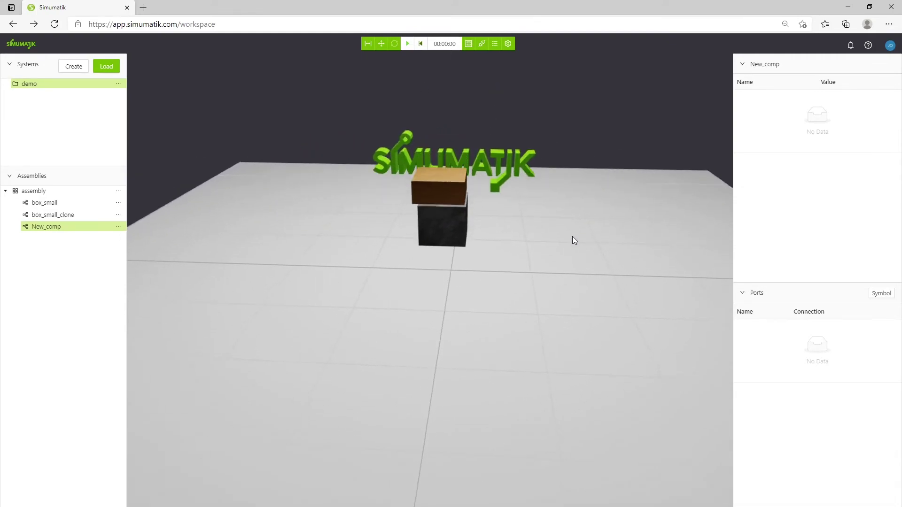
{"action": "left_click", "coordinate": [407, 43]}
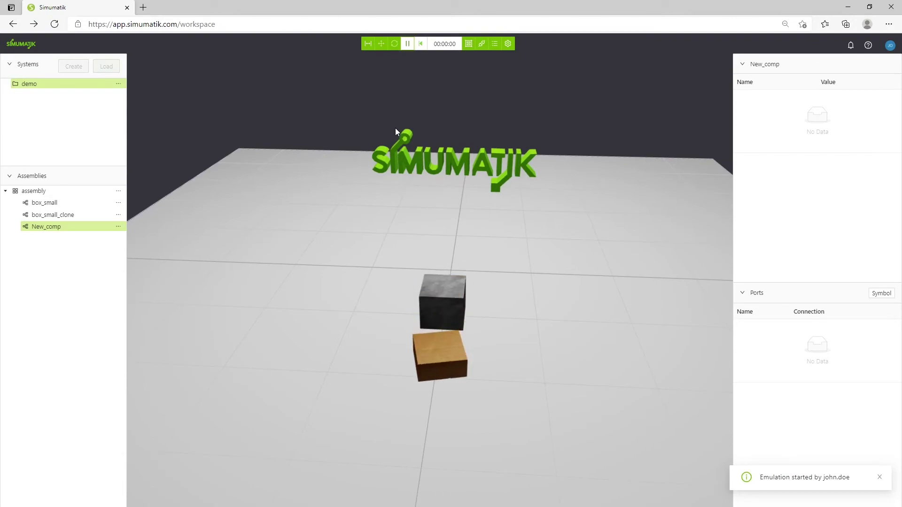
{"action": "left_click", "coordinate": [420, 44]}
{"action": "left_click_drag", "start_coordinate": [550, 214], "coordinate": [486, 162]}
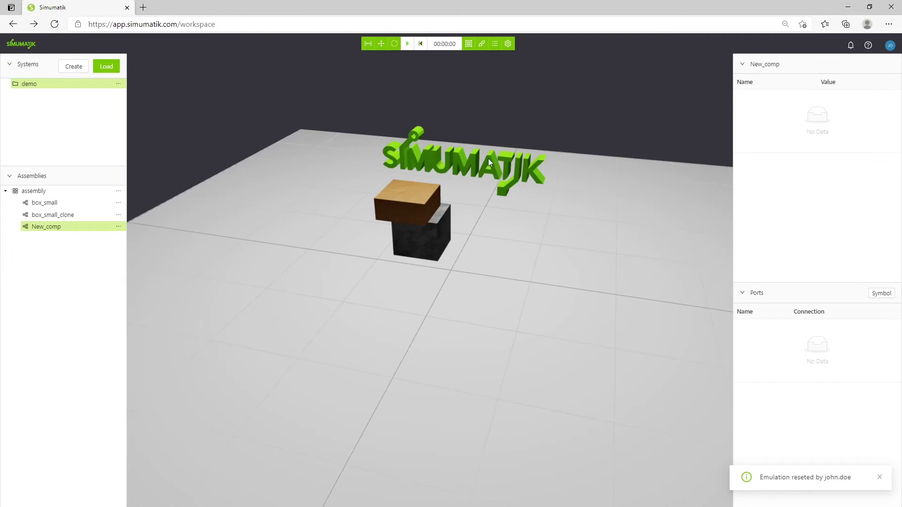
{"action": "left_click_drag", "start_coordinate": [485, 197], "coordinate": [475, 163]}
{"action": "left_click", "coordinate": [405, 45]}
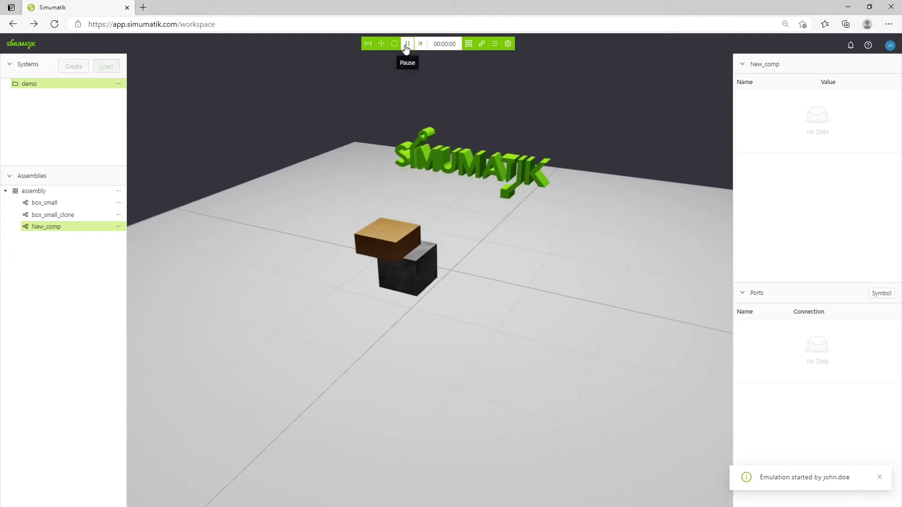
{"action": "left_click", "coordinate": [419, 44]}
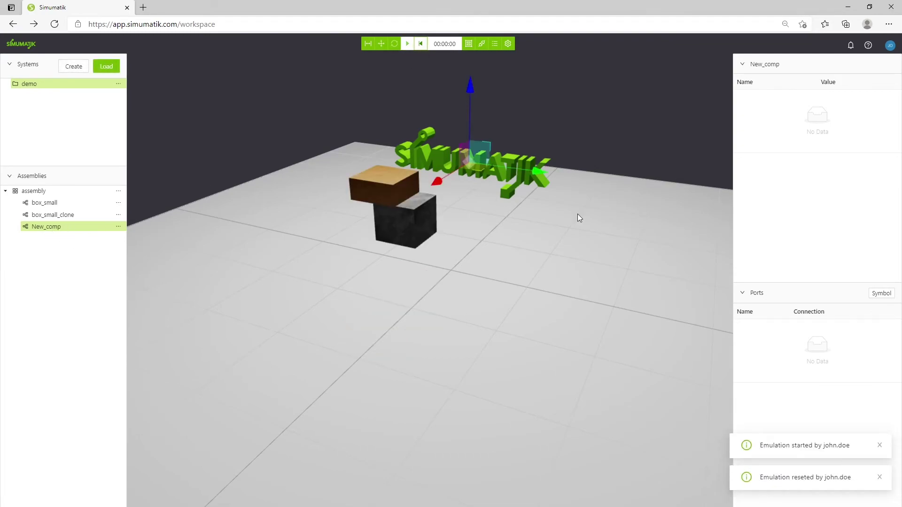
- Open New_comp in the component editor and expand base_link and its visual element
{"action": "left_click", "coordinate": [118, 227]}
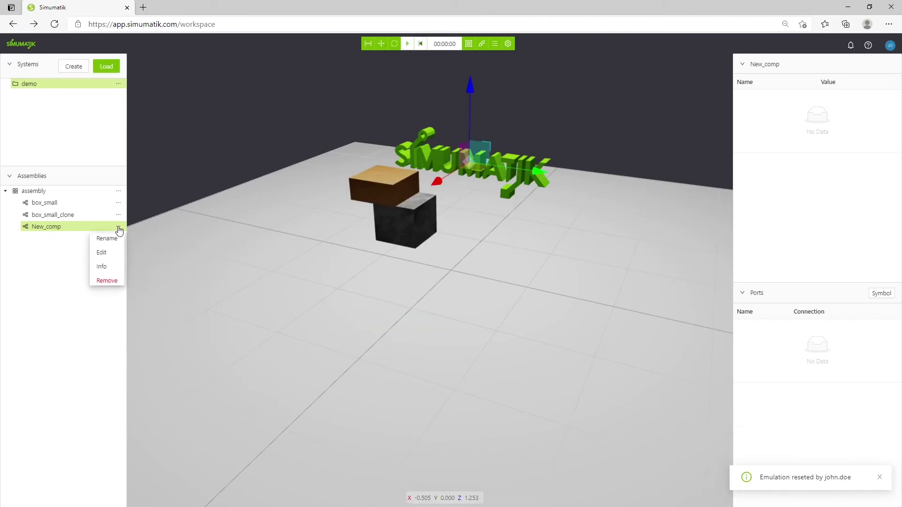
{"action": "left_click", "coordinate": [110, 254]}
{"action": "left_click", "coordinate": [113, 74]}
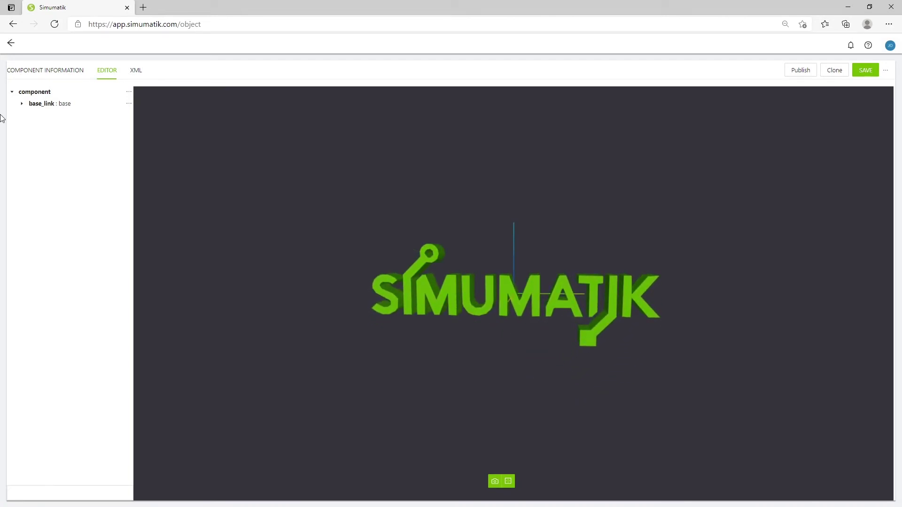
{"action": "left_click", "coordinate": [22, 103]}
{"action": "left_click", "coordinate": [32, 116]}
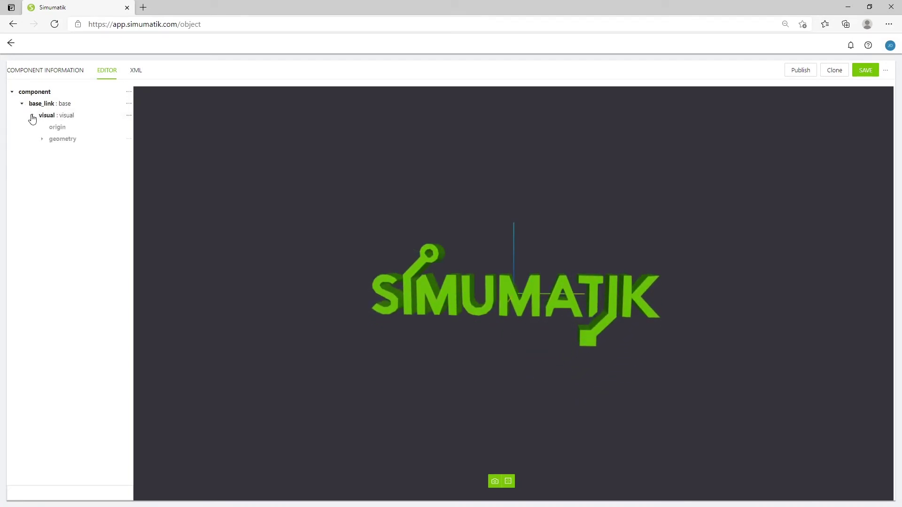
- Add a collision element to base_link and expand its geometry to reveal the box
{"action": "left_click", "coordinate": [128, 104]}
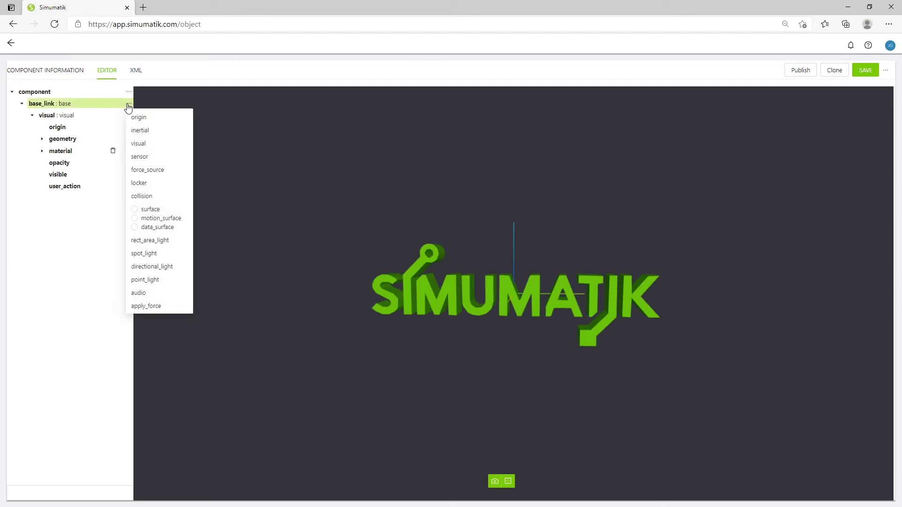
{"action": "left_click", "coordinate": [144, 197]}
{"action": "left_click_drag", "start_coordinate": [279, 321], "coordinate": [306, 320]}
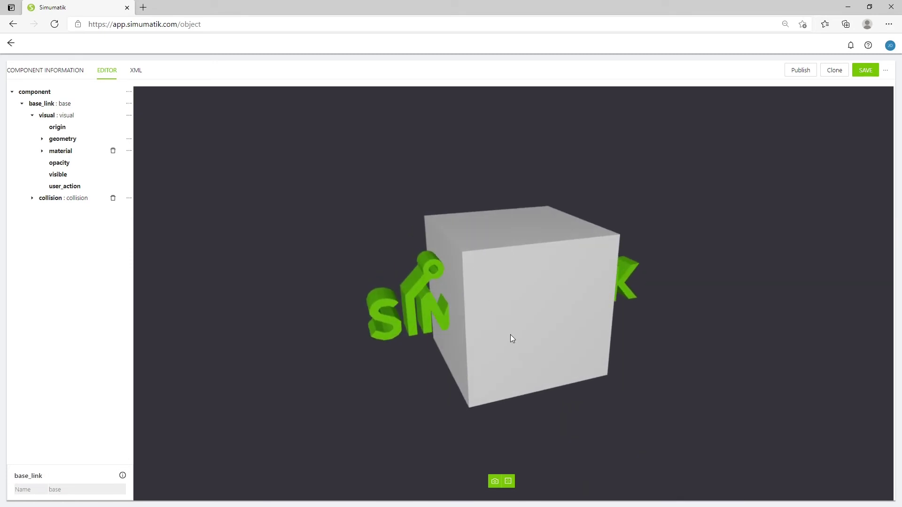
{"action": "left_click_drag", "start_coordinate": [395, 374], "coordinate": [426, 354]}
{"action": "left_click_drag", "start_coordinate": [411, 272], "coordinate": [291, 340]}
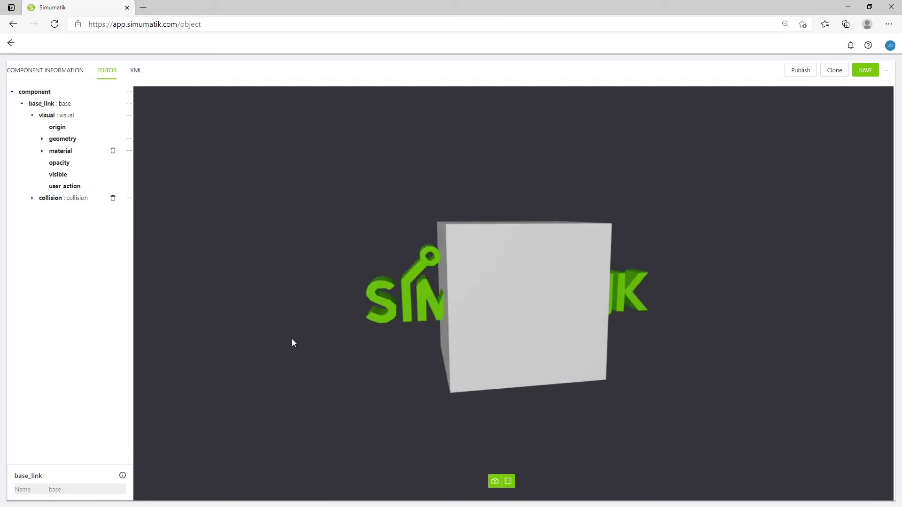
{"action": "left_click", "coordinate": [32, 199]}
{"action": "left_click", "coordinate": [42, 209]}
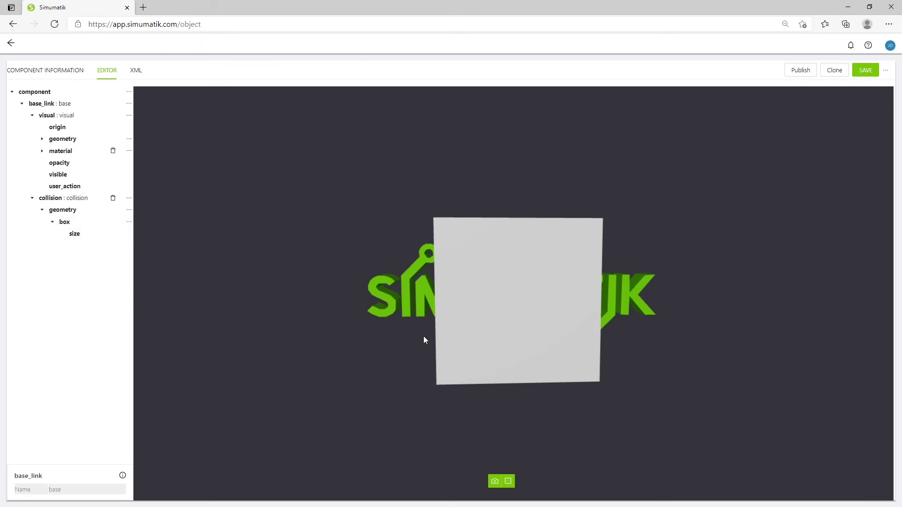
- Edit the collision box size, changing its y value to 2
{"action": "left_click", "coordinate": [75, 234]}
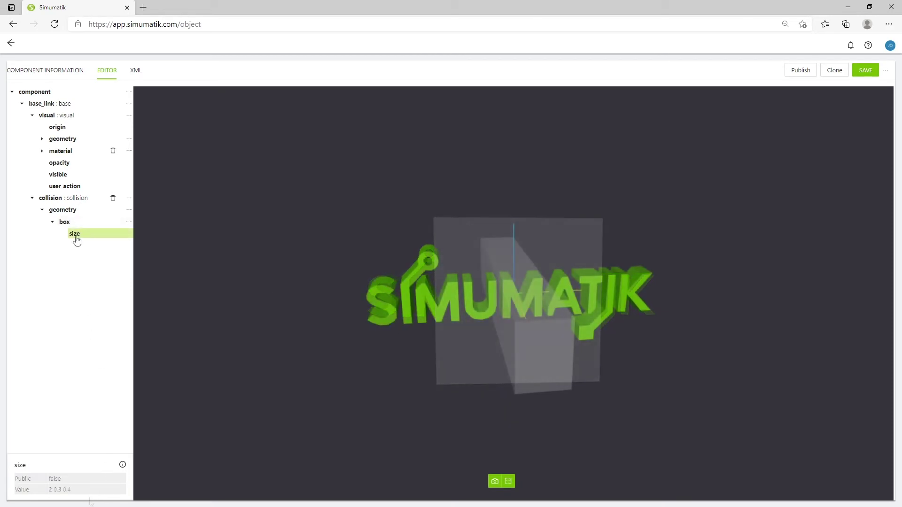
{"action": "left_click", "coordinate": [66, 489]}
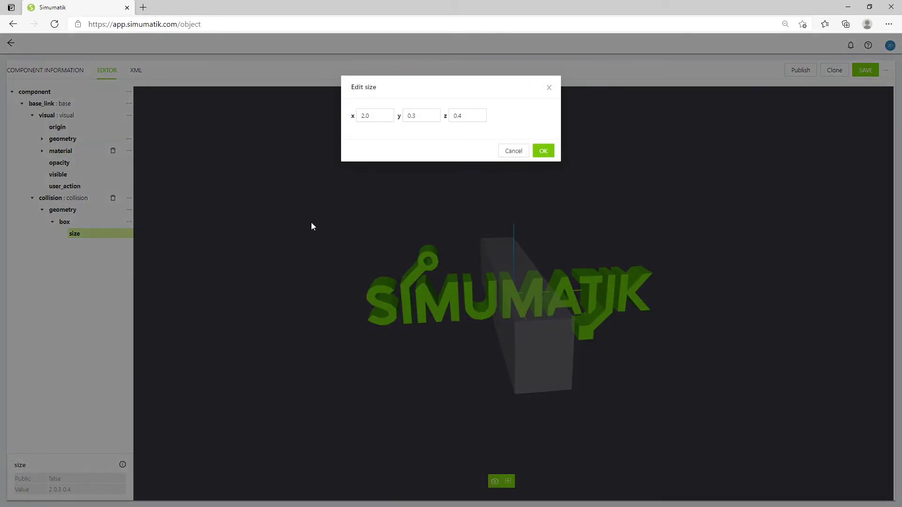
{"action": "double_click", "coordinate": [413, 115]}
{"action": "type", "text": "2"}
{"action": "double_click", "coordinate": [381, 114]}
{"action": "left_click", "coordinate": [543, 151]}
{"action": "left_click_drag", "start_coordinate": [509, 380], "coordinate": [192, 314]}
- Finalize the collision box size at 0.2 2 0.3 and save the component
{"action": "left_click", "coordinate": [78, 489]}
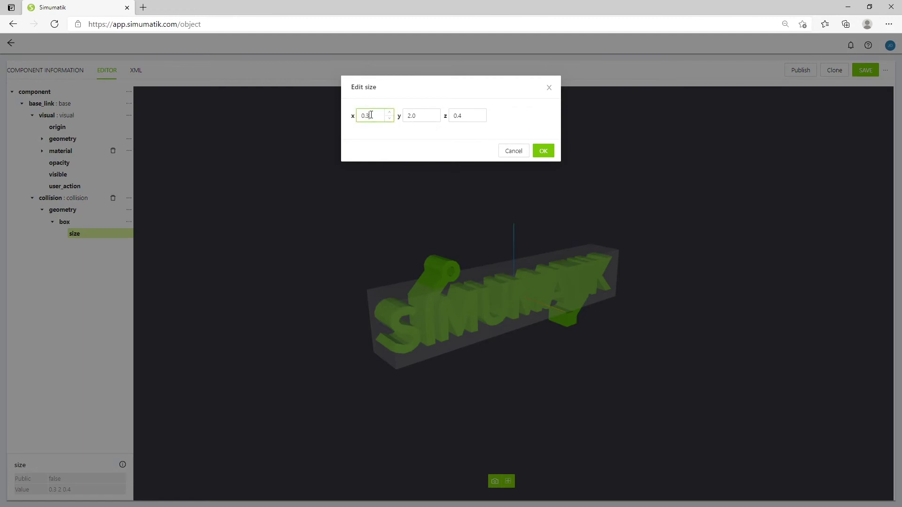
{"action": "left_click", "coordinate": [551, 152]}
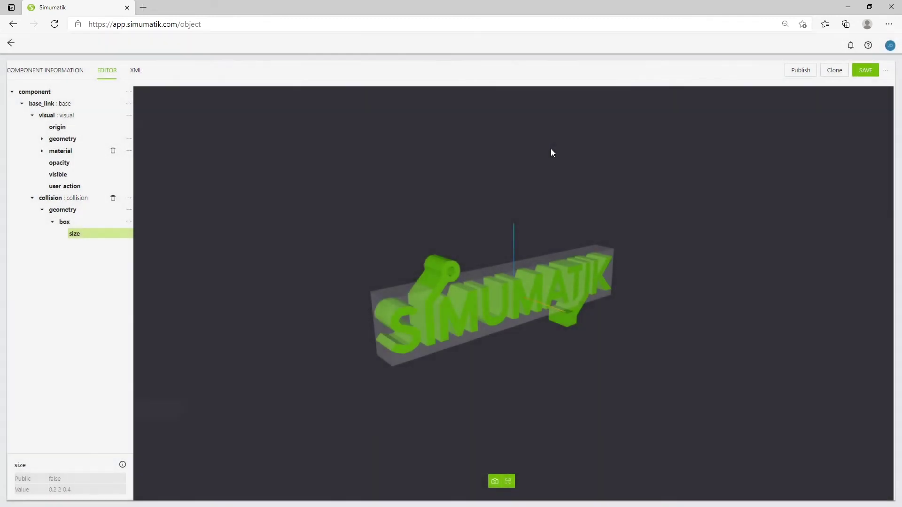
{"action": "left_click_drag", "start_coordinate": [551, 150], "coordinate": [527, 346]}
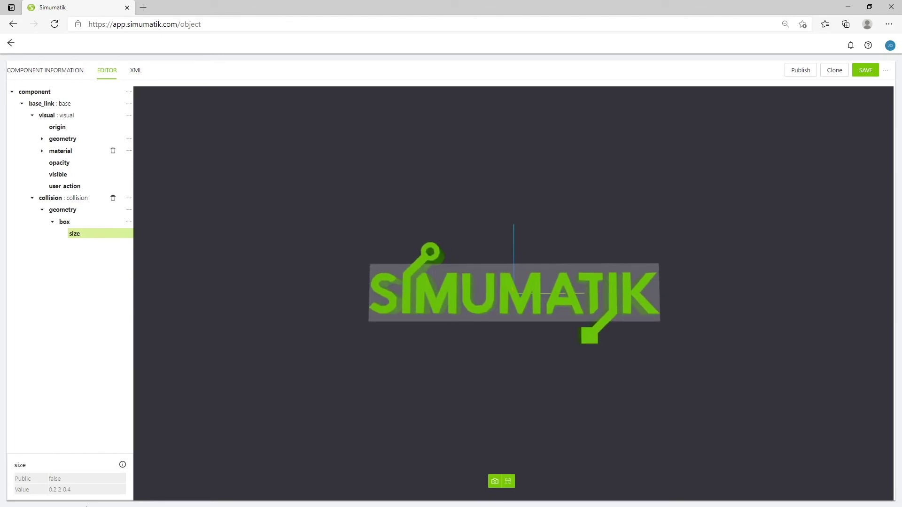
{"action": "left_click", "coordinate": [80, 480]}
{"action": "left_click", "coordinate": [513, 141]}
{"action": "left_click", "coordinate": [71, 489]}
{"action": "left_click", "coordinate": [456, 116]}
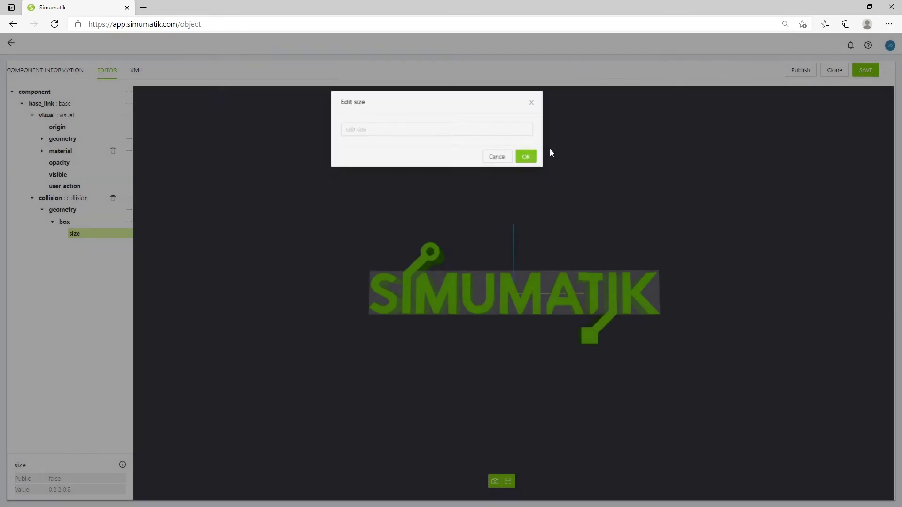
{"action": "left_click", "coordinate": [548, 150]}
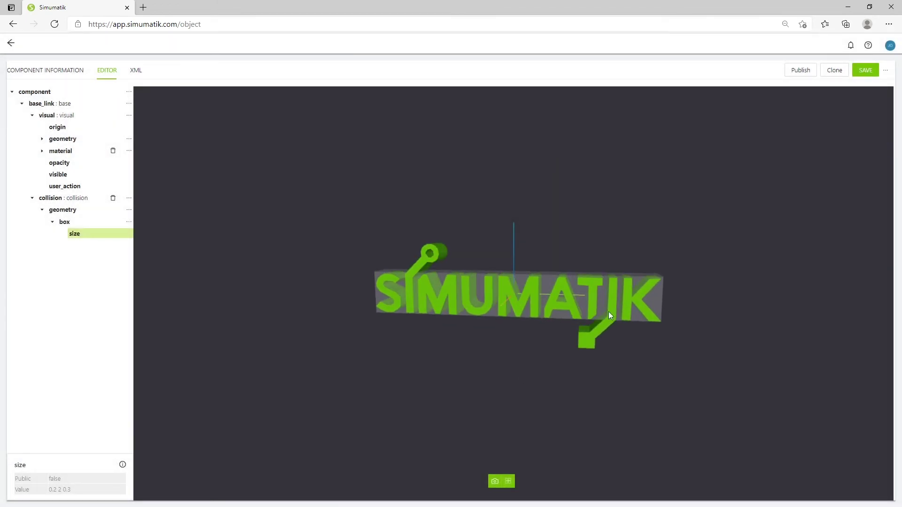
{"action": "left_click", "coordinate": [857, 73]}
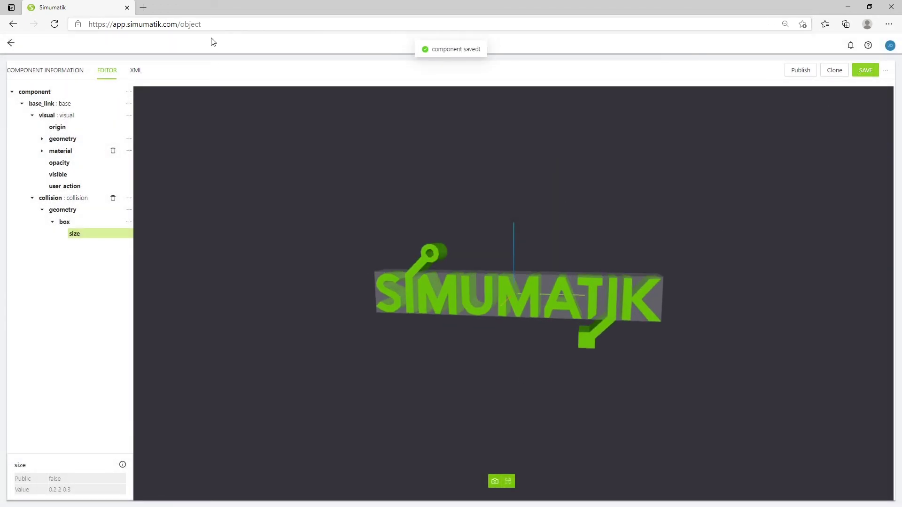
- Return to the workspace, then upload and reload the demo system
{"action": "left_click", "coordinate": [11, 47]}
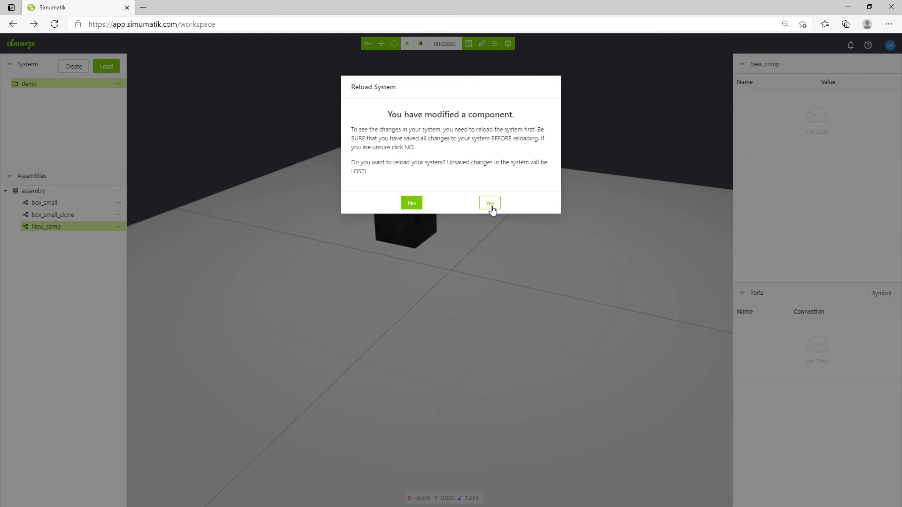
{"action": "left_click", "coordinate": [412, 204]}
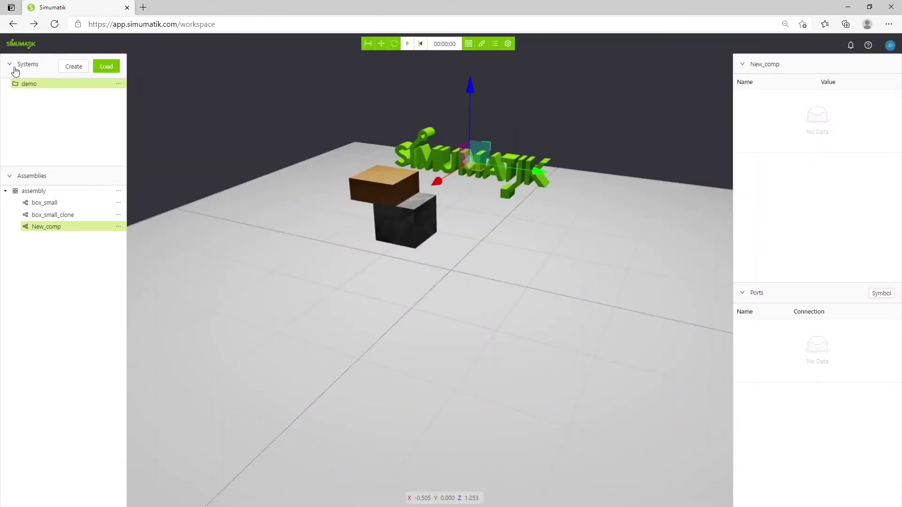
{"action": "left_click", "coordinate": [118, 84]}
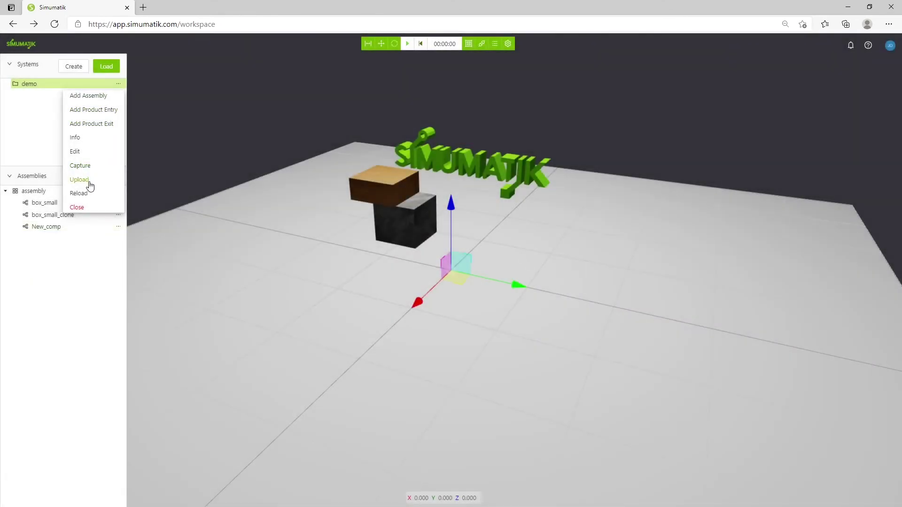
{"action": "left_click", "coordinate": [79, 179]}
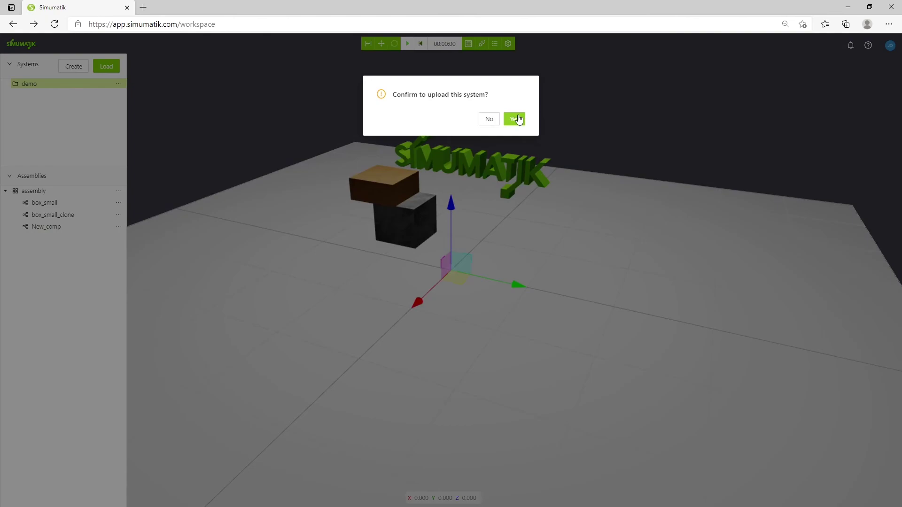
{"action": "left_click", "coordinate": [515, 118]}
{"action": "left_click", "coordinate": [118, 84]}
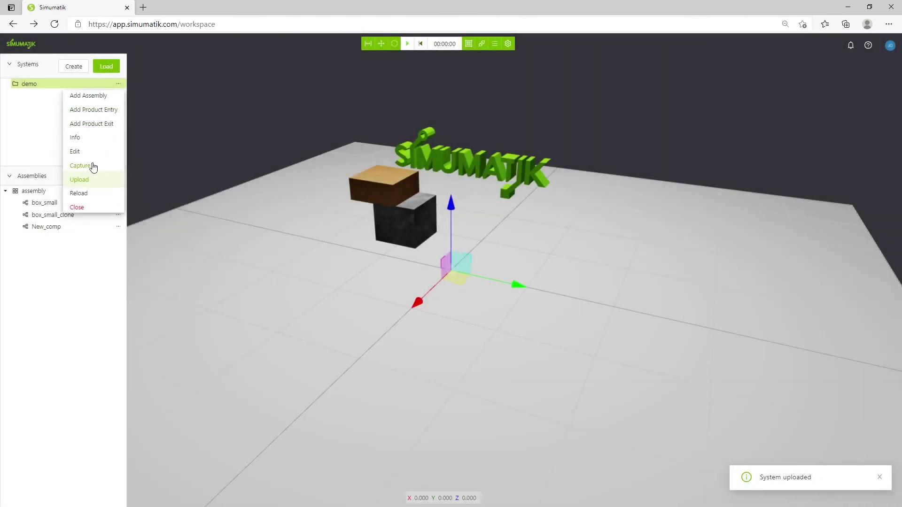
{"action": "left_click", "coordinate": [85, 194]}
{"action": "left_click", "coordinate": [514, 135]}
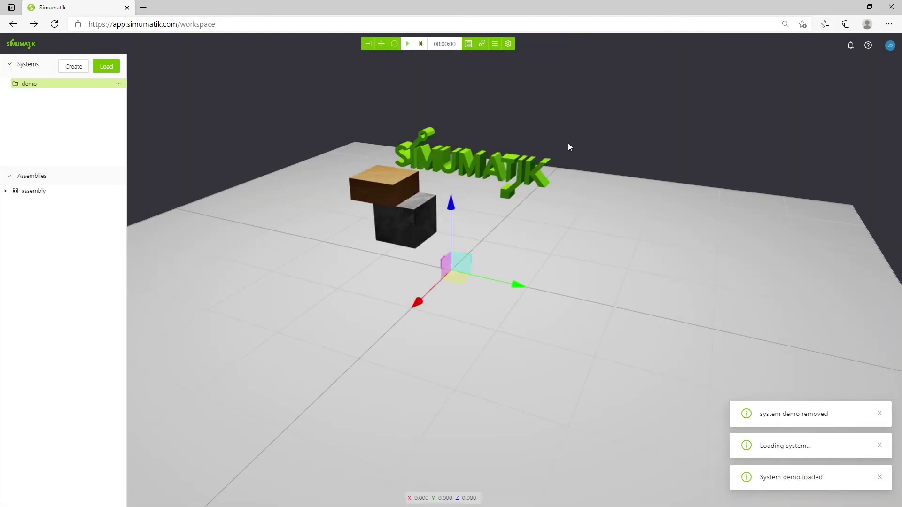
- Run and reset the emulation, then select New_comp in the assembly's component list
{"action": "left_click_drag", "start_coordinate": [570, 147], "coordinate": [532, 183]}
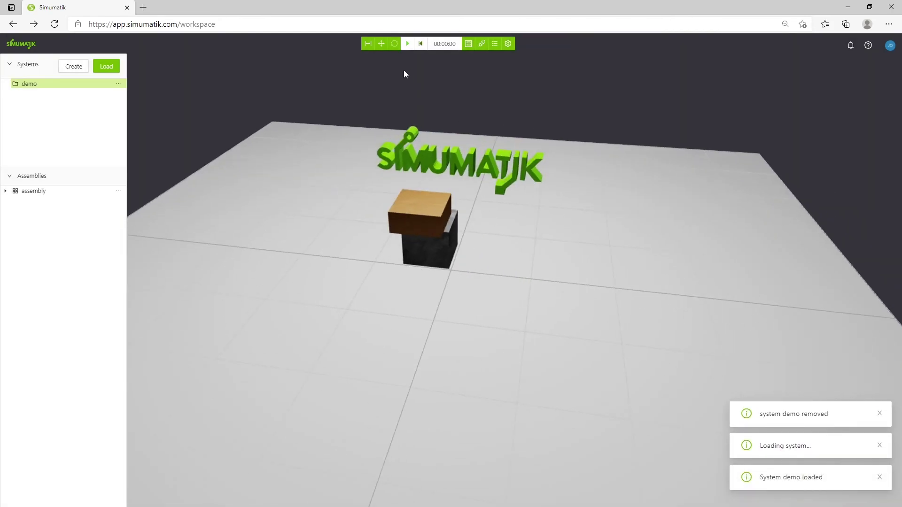
{"action": "left_click", "coordinate": [407, 45]}
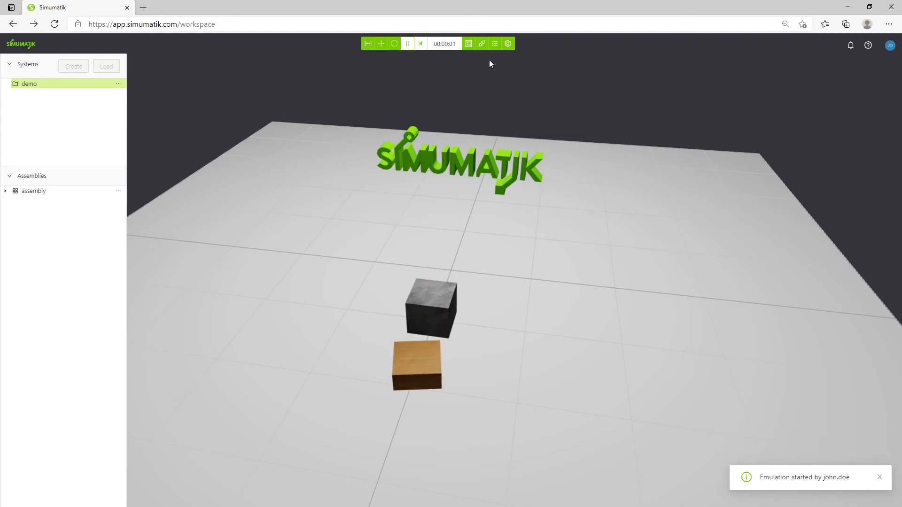
{"action": "left_click", "coordinate": [420, 43]}
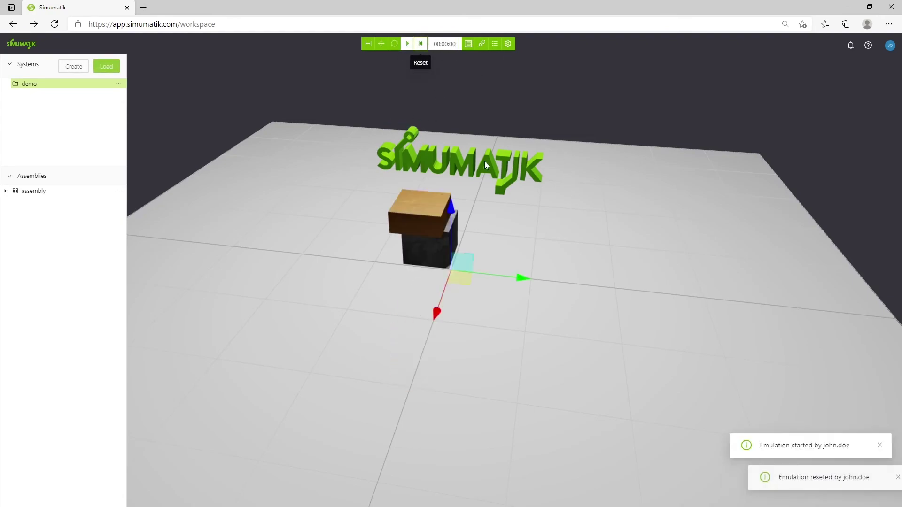
{"action": "left_click", "coordinate": [6, 191]}
{"action": "left_click", "coordinate": [70, 228]}
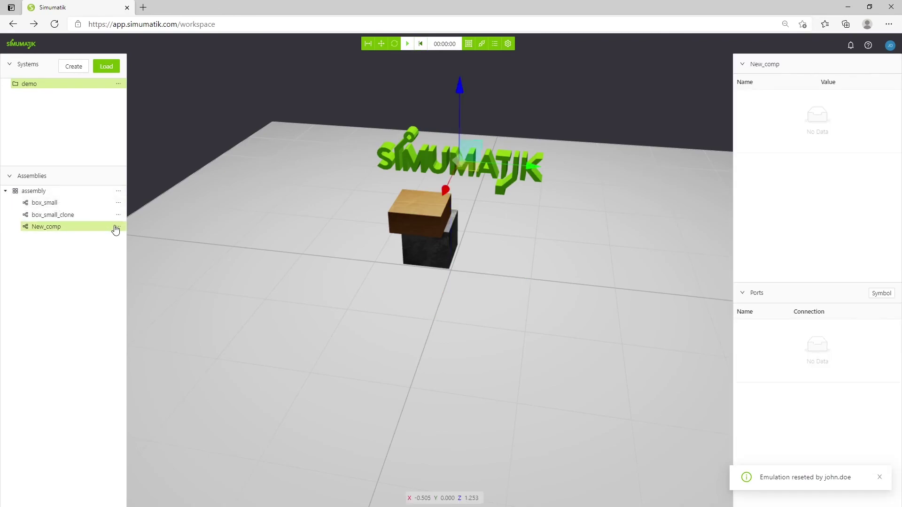
- Open New_comp in the component structure editor and select base_link
{"action": "left_click", "coordinate": [118, 227]}
{"action": "left_click", "coordinate": [111, 254]}
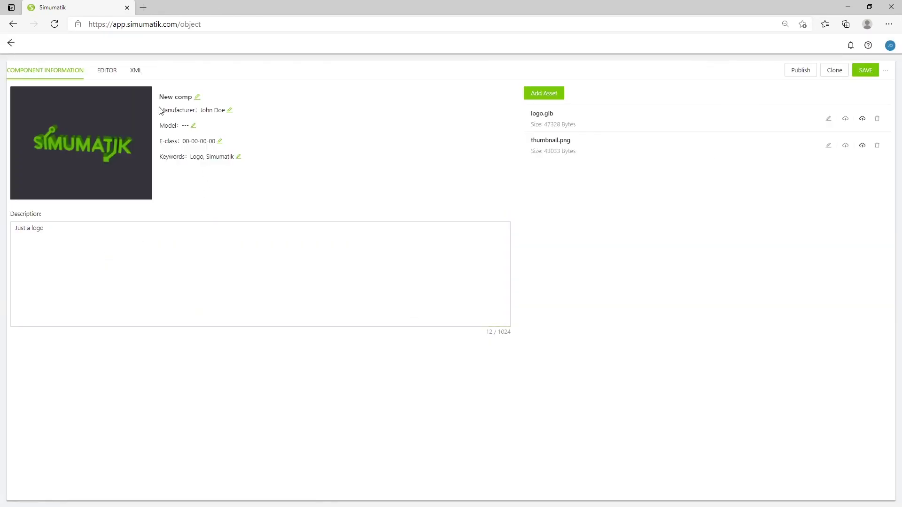
{"action": "left_click", "coordinate": [110, 70]}
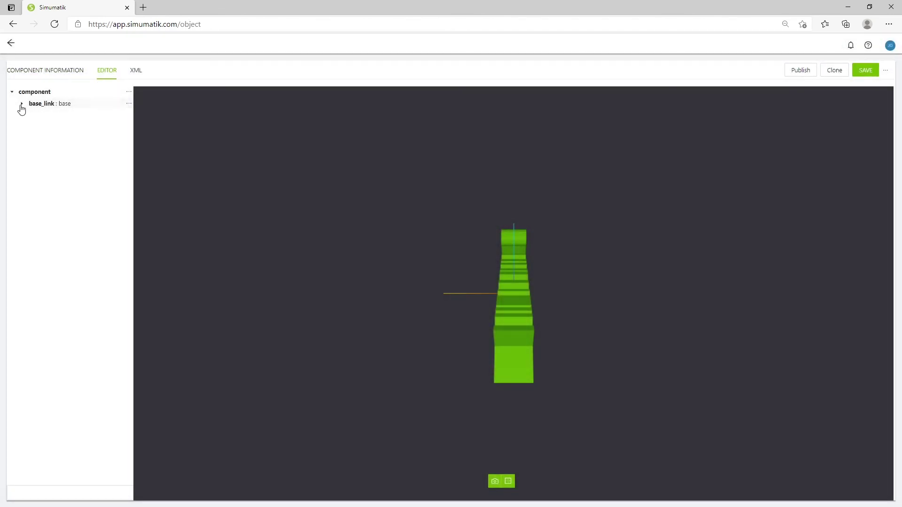
{"action": "left_click", "coordinate": [21, 105]}
{"action": "left_click", "coordinate": [44, 104]}
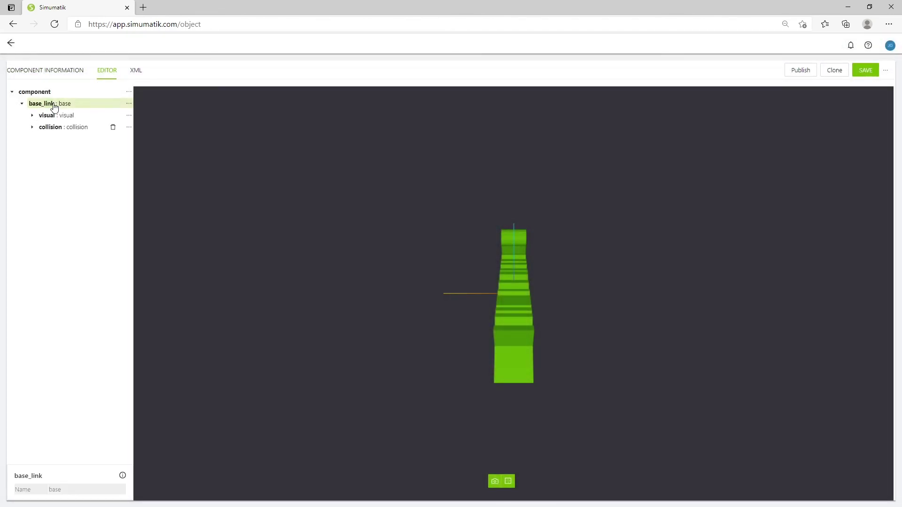
- Add an inertial element with mass 1 to base_link, save, and return to the workspace
{"action": "left_click", "coordinate": [129, 103]}
{"action": "left_click", "coordinate": [145, 132]}
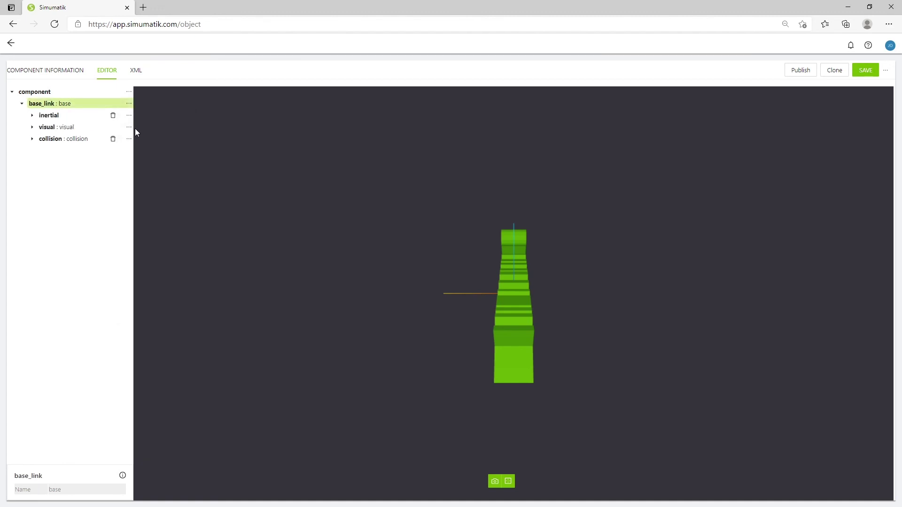
{"action": "left_click", "coordinate": [40, 116]}
{"action": "left_click", "coordinate": [57, 143]}
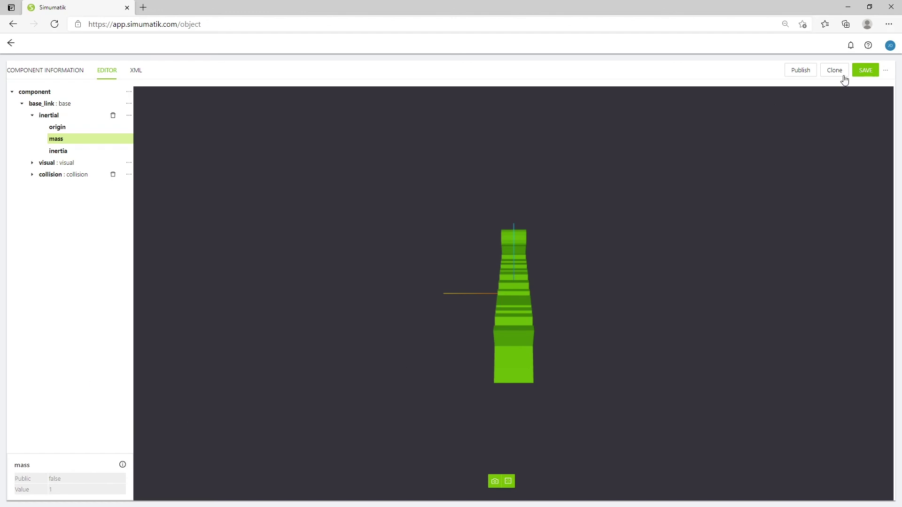
{"action": "left_click", "coordinate": [860, 73]}
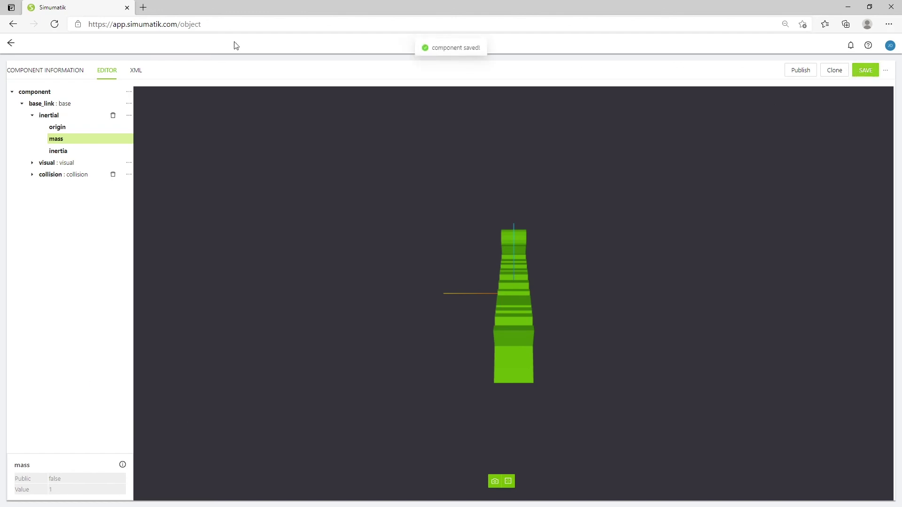
{"action": "left_click", "coordinate": [13, 44]}
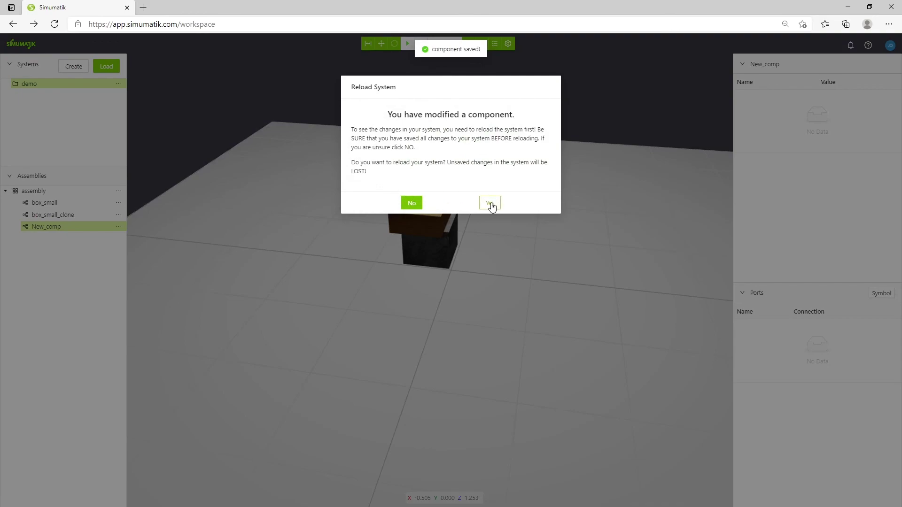
- Reload the system with the saved component, then run and reset the emulation
{"action": "left_click", "coordinate": [491, 203]}
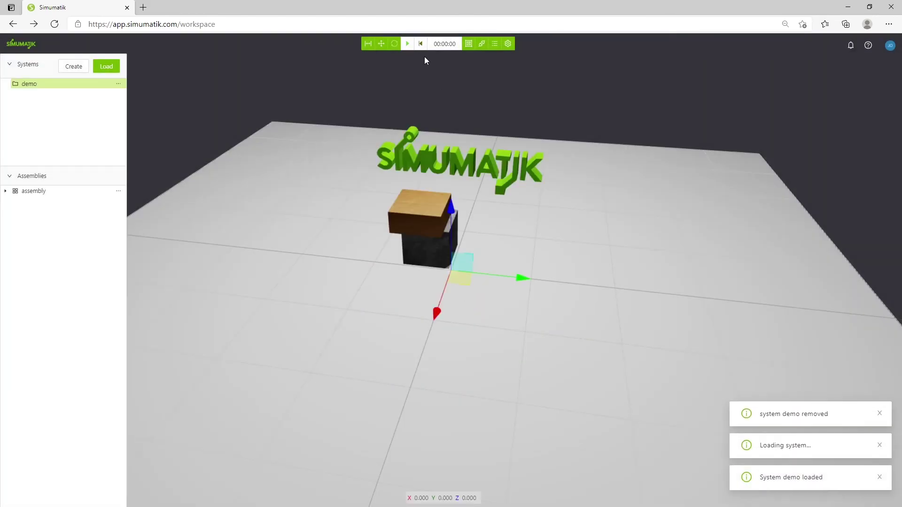
{"action": "left_click", "coordinate": [407, 47]}
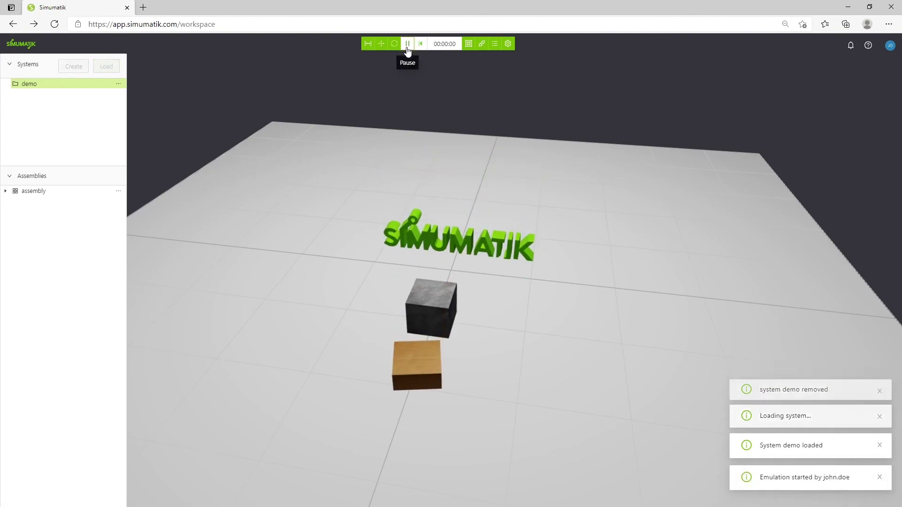
{"action": "left_click_drag", "start_coordinate": [539, 316], "coordinate": [525, 224]}
{"action": "left_click", "coordinate": [421, 43]}
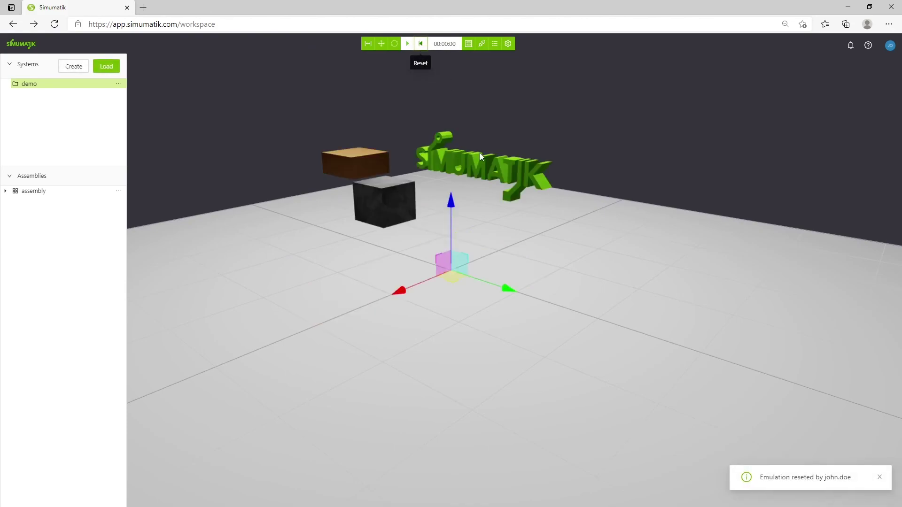
- Move the logo in front of the black box, then run and reset the emulation
{"action": "left_click", "coordinate": [480, 155]}
{"action": "left_click_drag", "start_coordinate": [467, 156], "coordinate": [289, 187]}
{"action": "left_click", "coordinate": [408, 43]}
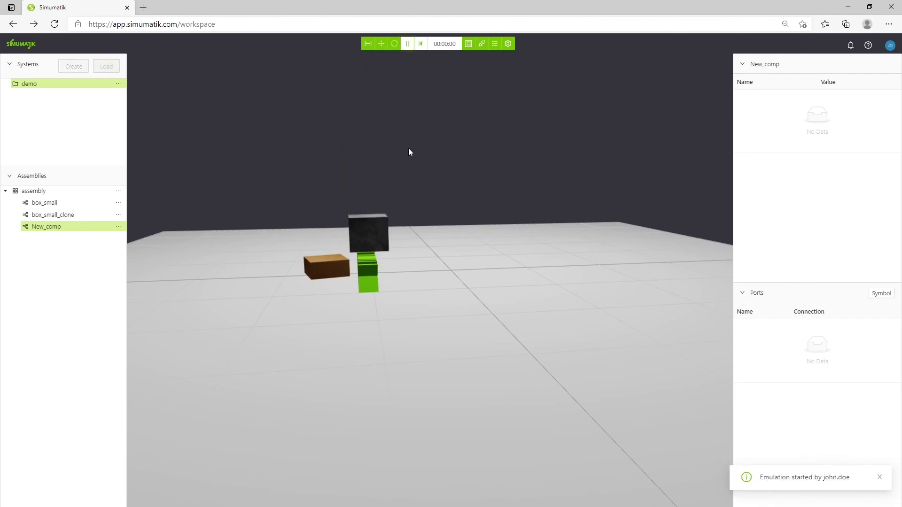
{"action": "left_click_drag", "start_coordinate": [409, 167], "coordinate": [553, 326]}
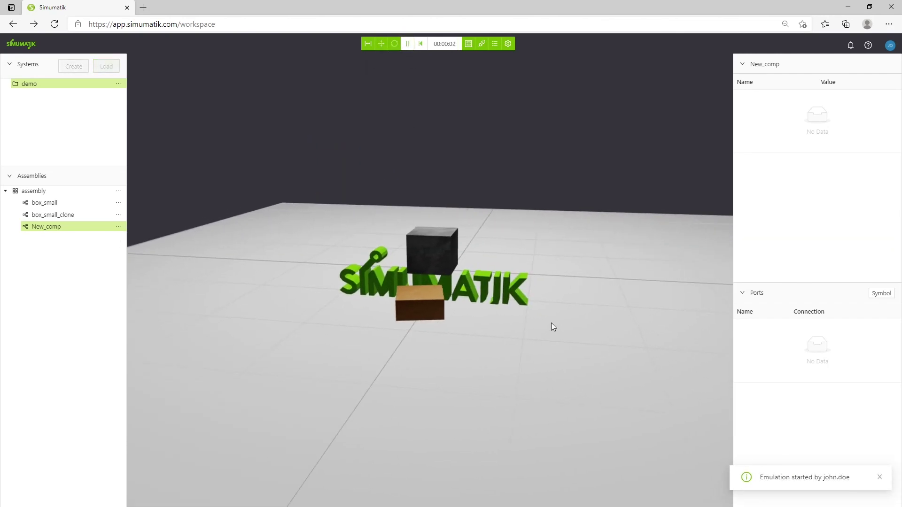
{"action": "left_click", "coordinate": [421, 44]}
{"action": "left_click_drag", "start_coordinate": [449, 316], "coordinate": [468, 318]}
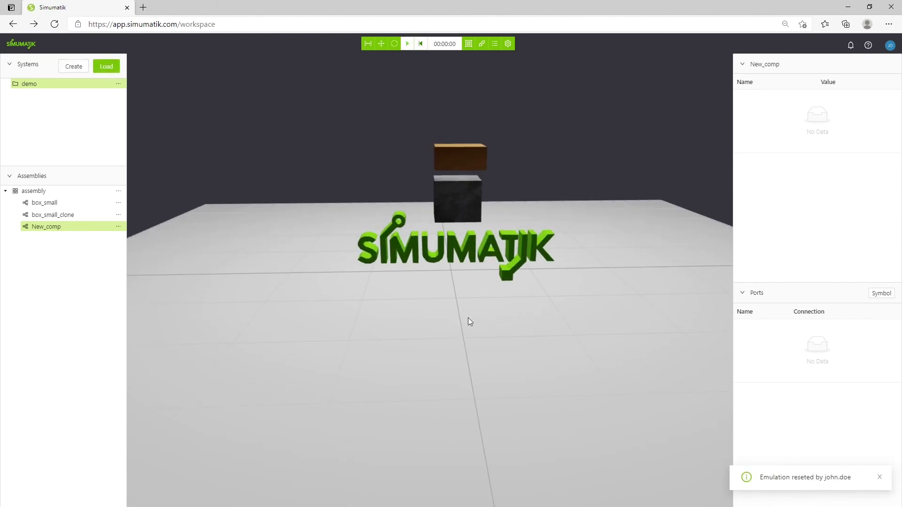